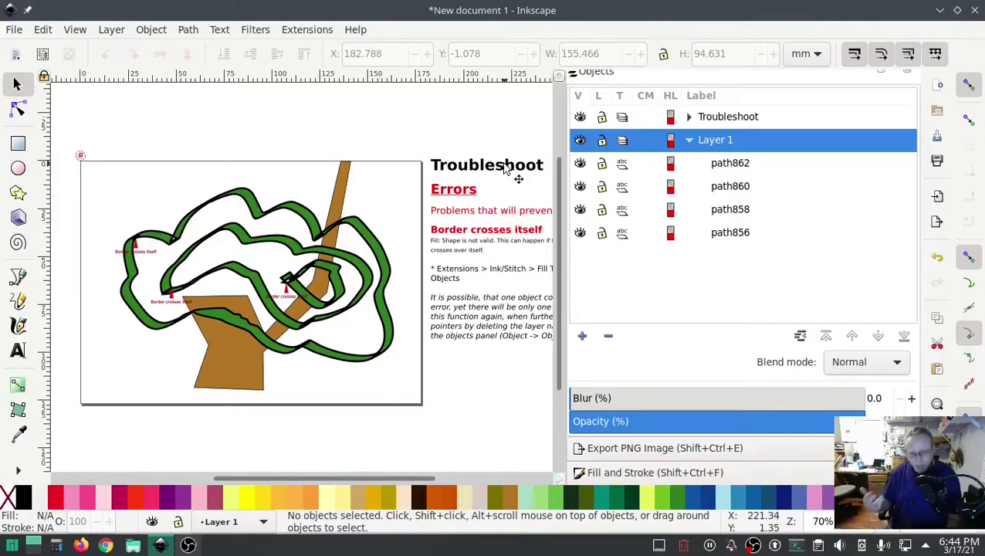
click(303, 30)
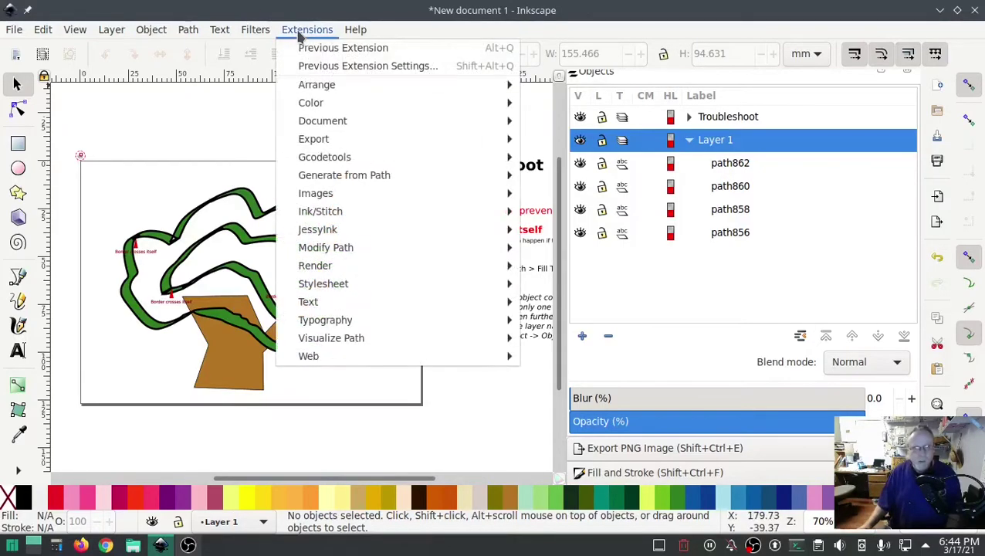
mouse_move(404, 211)
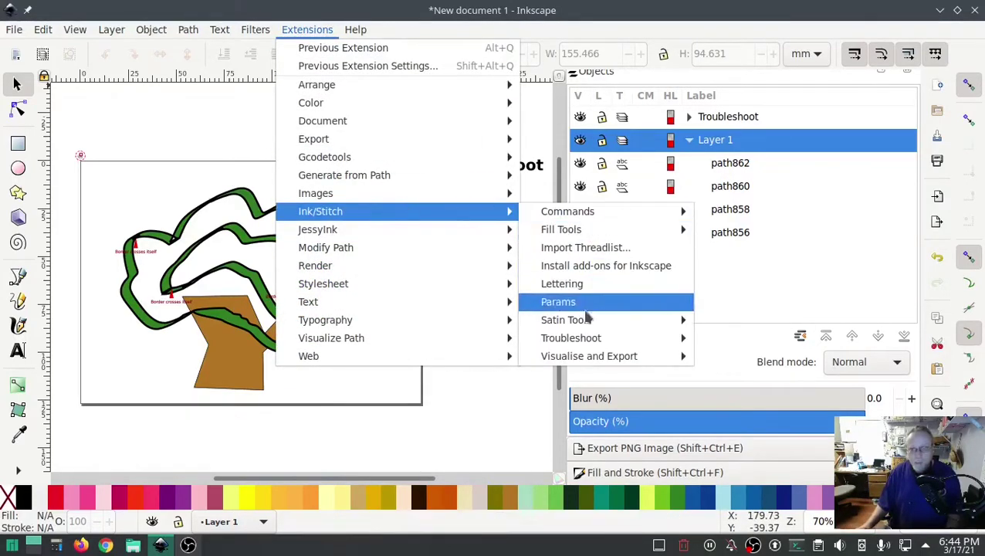
mouse_move(580, 359)
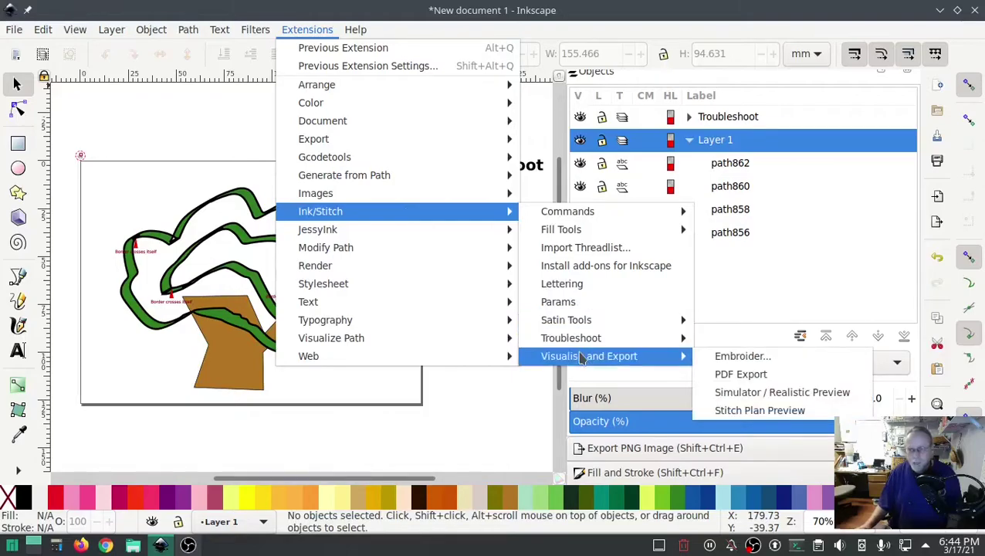
click(496, 422)
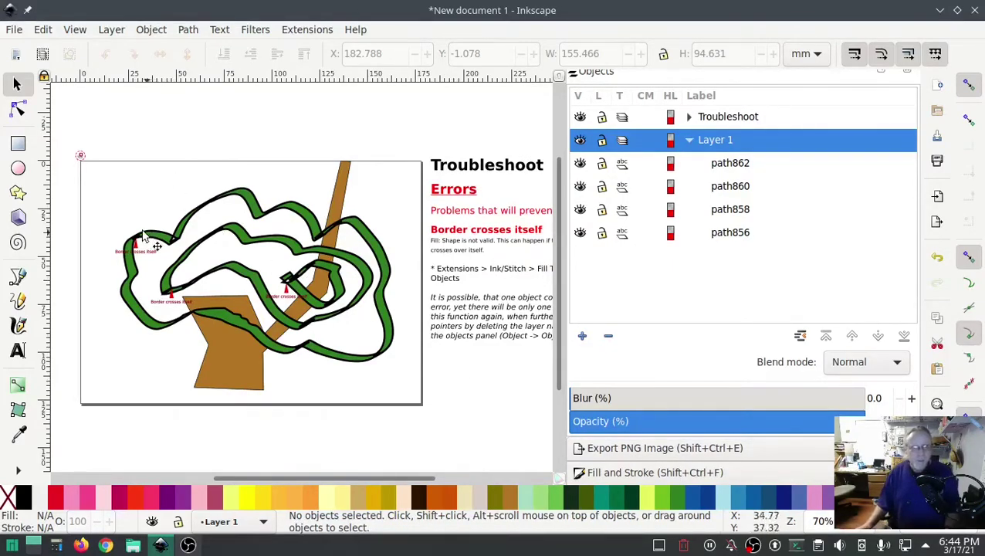
Start node editing on the green outline at the "Border crosses itself" marker on the outer foliage band's upper-left curve
scroll(129, 245, up, 8)
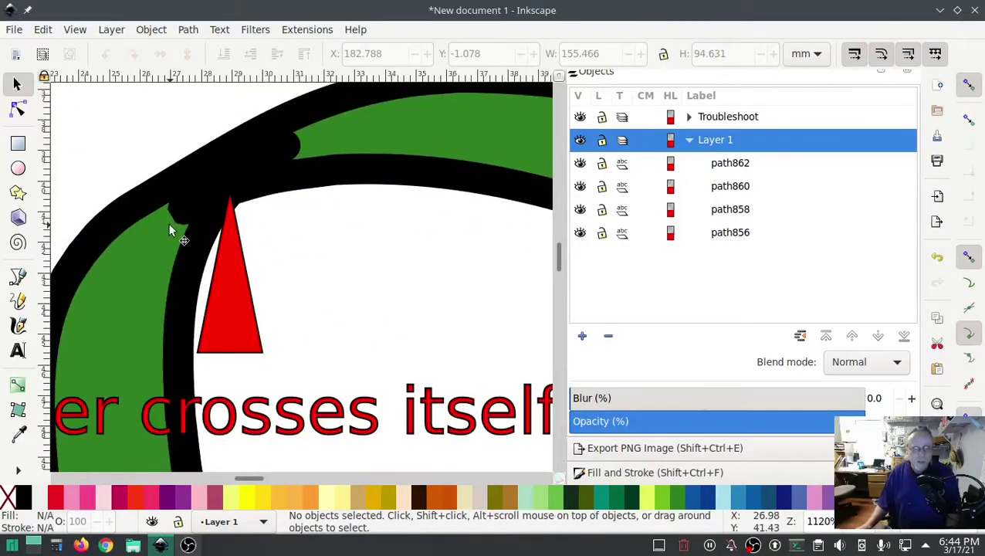
click(19, 110)
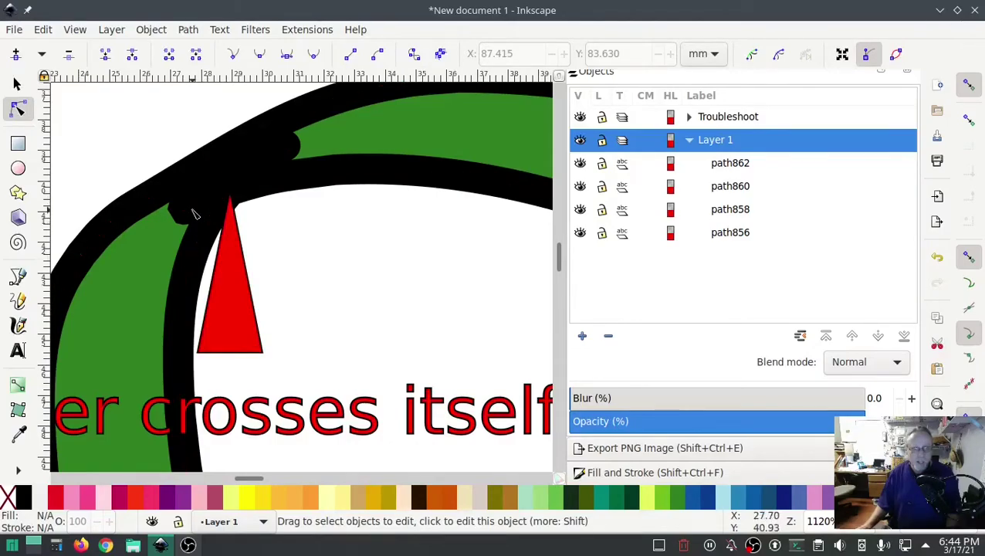
click(305, 199)
key(plus)
key(plus)
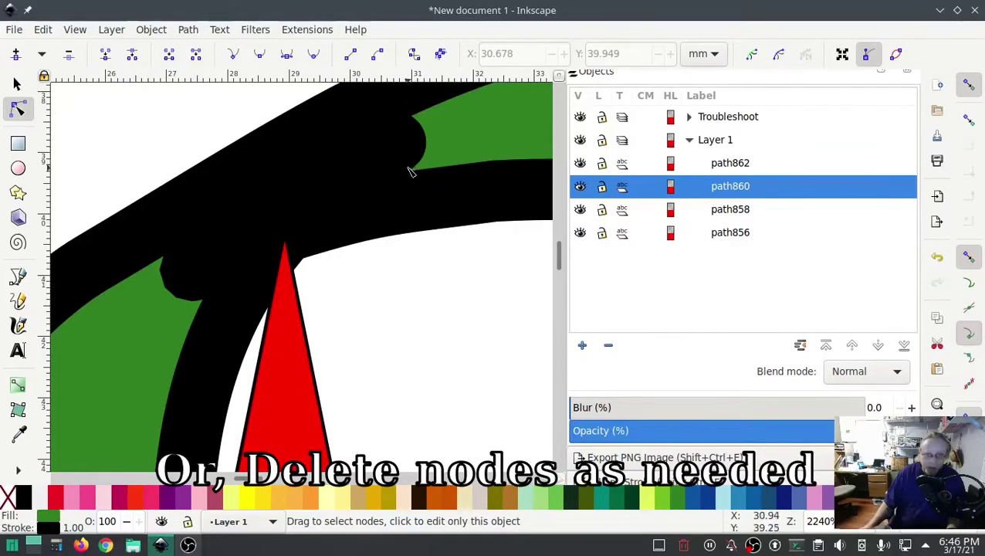
Try to separate the crossing edges by moving two path858 nodes up and right past the marker, undo the moves and deselect the path
click(196, 276)
drag(196, 270, 460, 129)
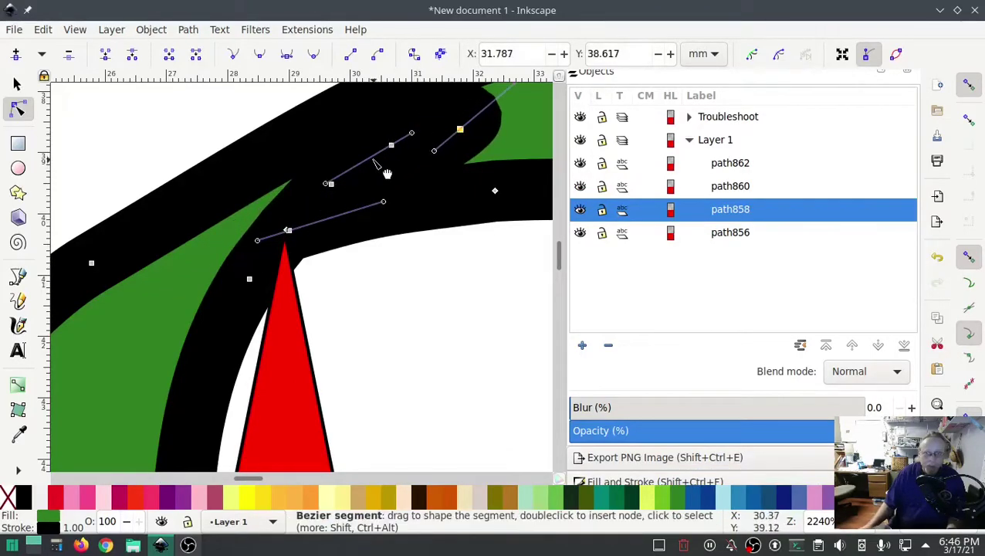
drag(390, 149, 498, 108)
key(ctrl+z)
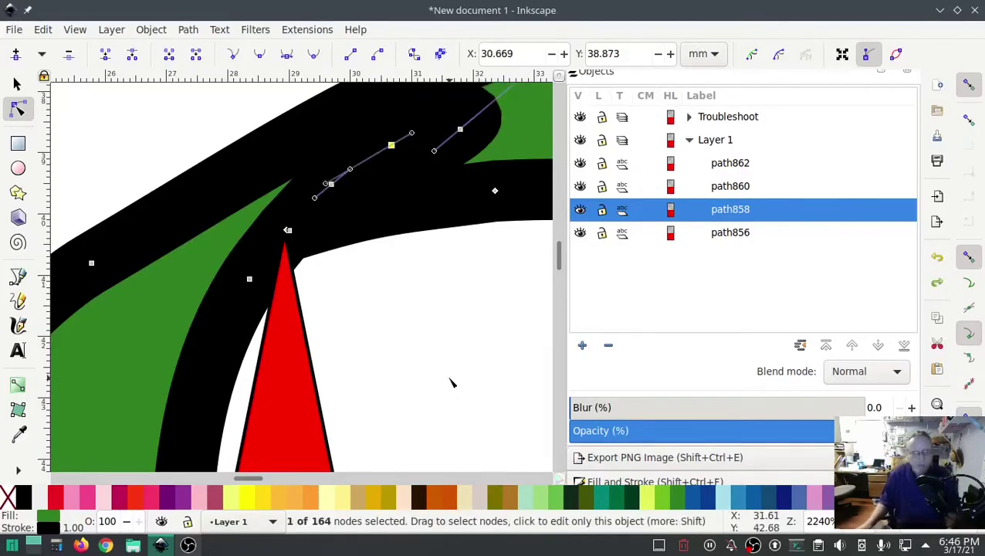
key(ctrl+z)
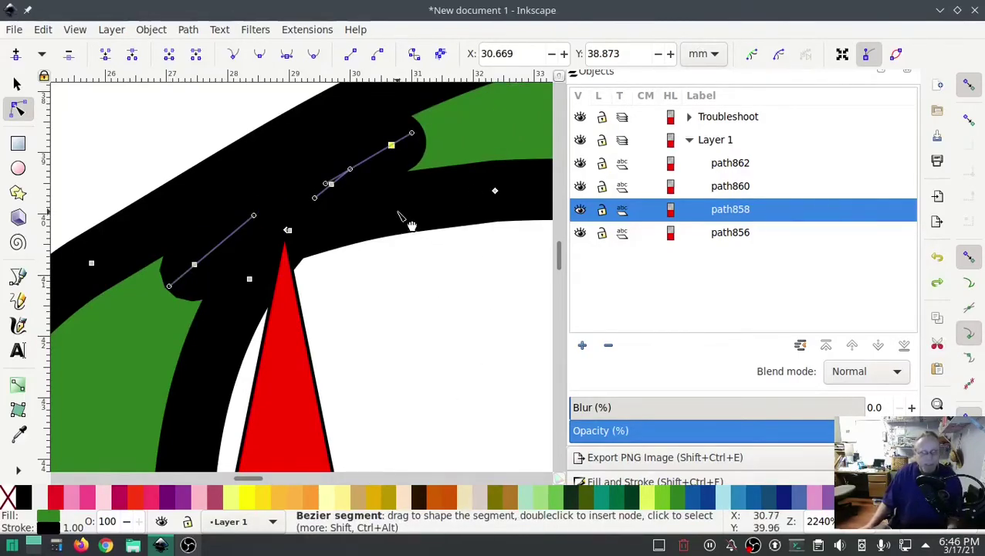
key(Escape)
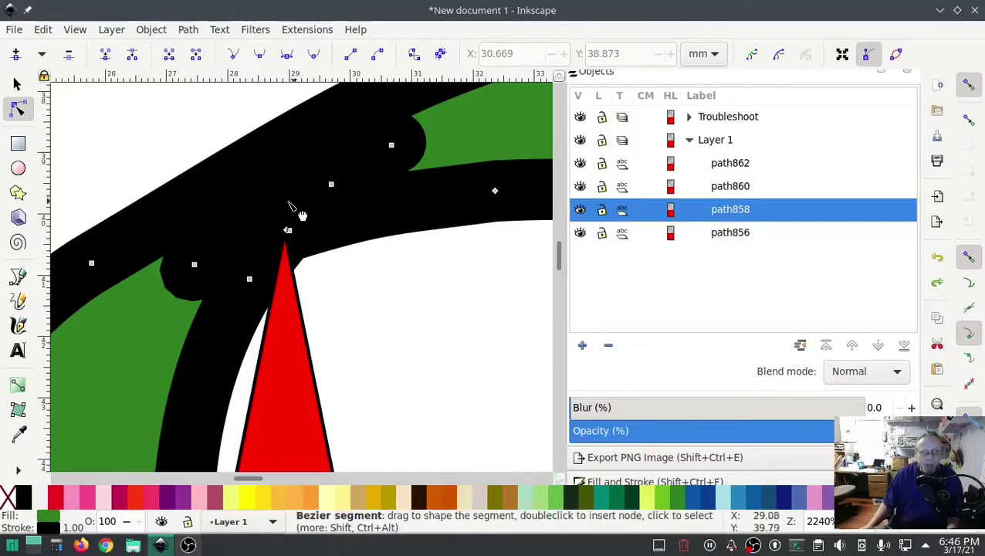
key(Escape)
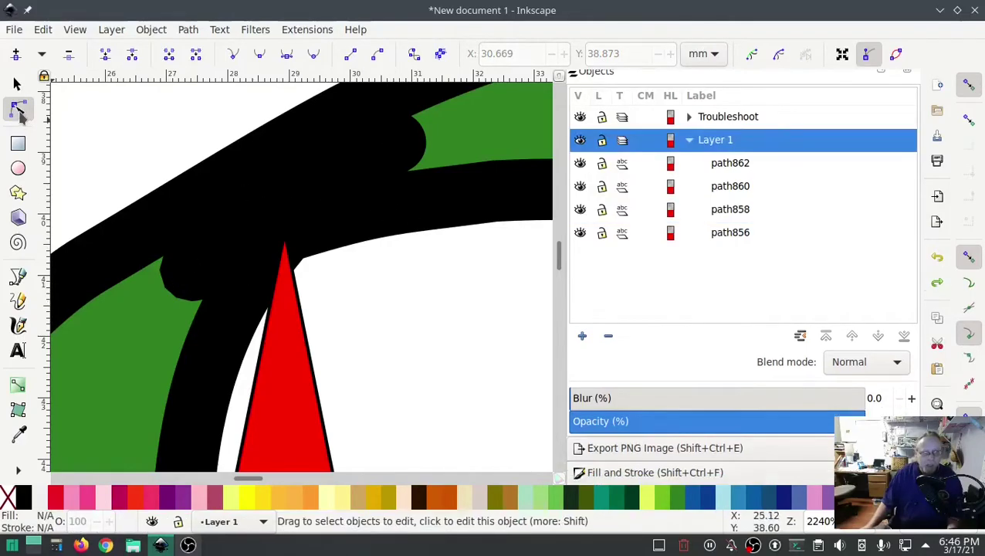
Delete the two path858 nodes, at about X 27.461, Y 40.832 and X 30.669, Y 38.873, where the border crosses itself
click(197, 274)
click(194, 265)
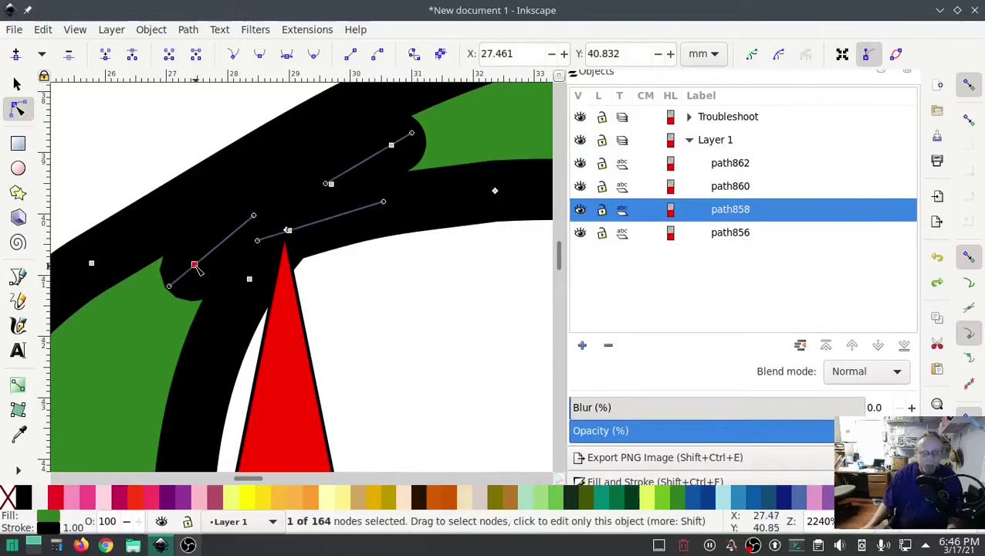
key(Delete)
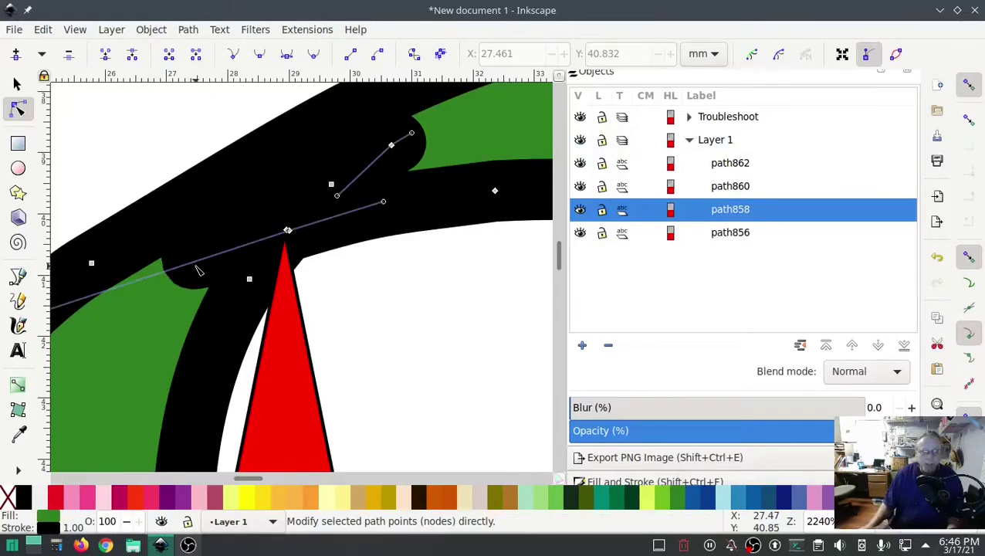
click(392, 147)
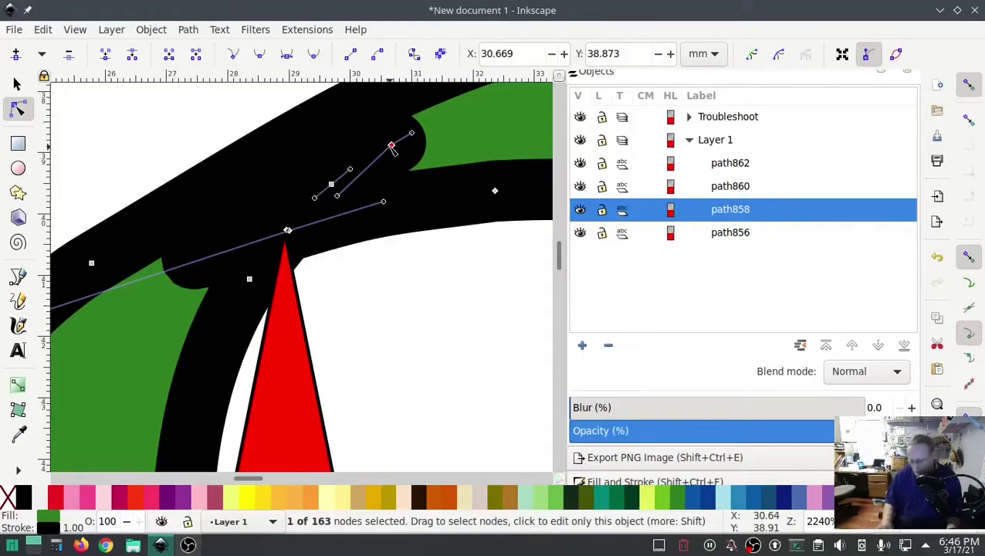
key(Delete)
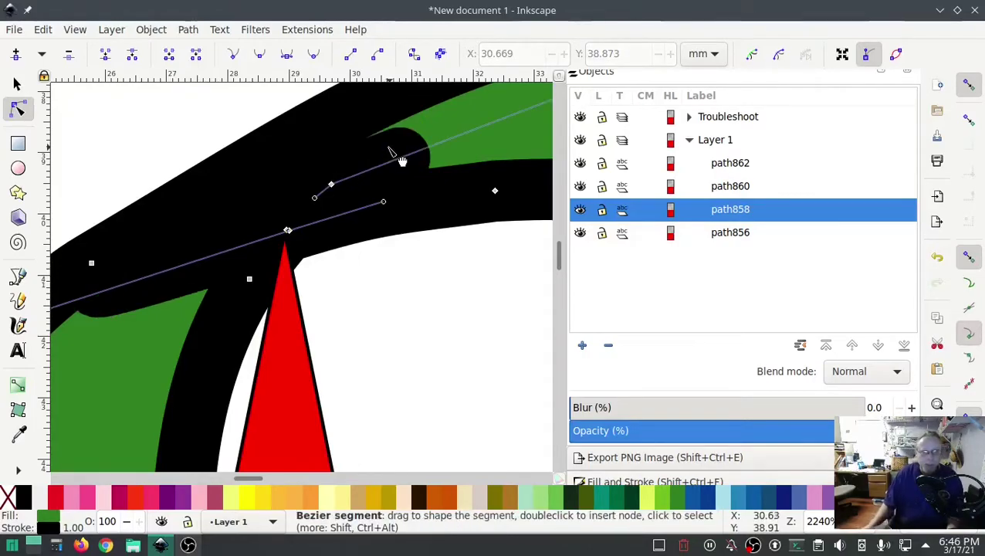
Move path858's inner-edge nodes beside the marker away from the outer edge, and delete the two surplus nodes between them
drag(394, 199, 365, 248)
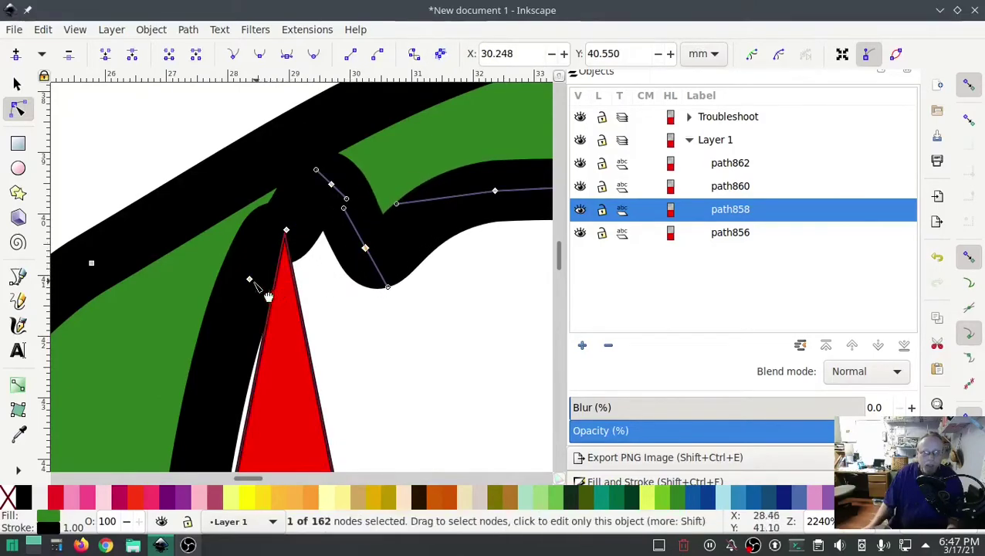
drag(248, 279, 203, 351)
drag(287, 232, 255, 278)
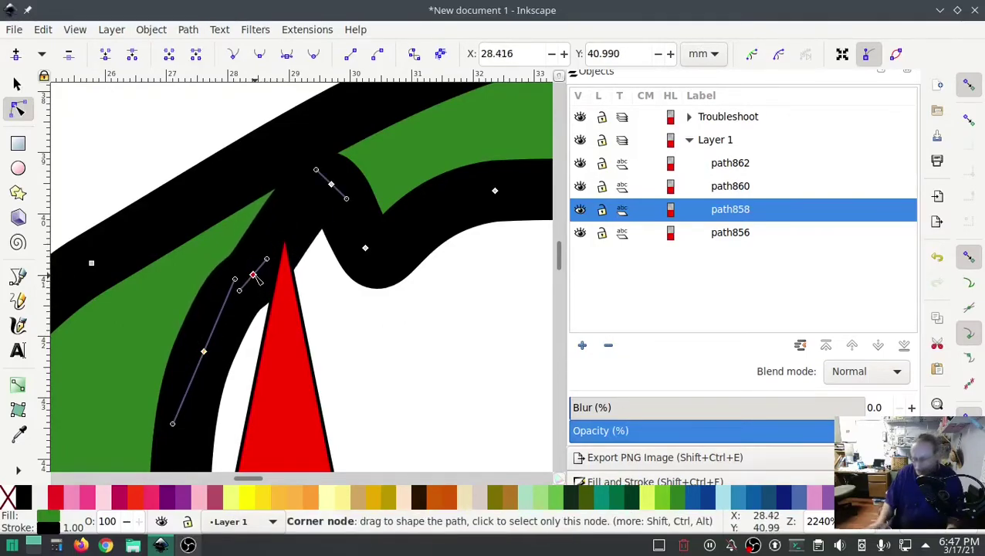
key(Escape)
click(331, 186)
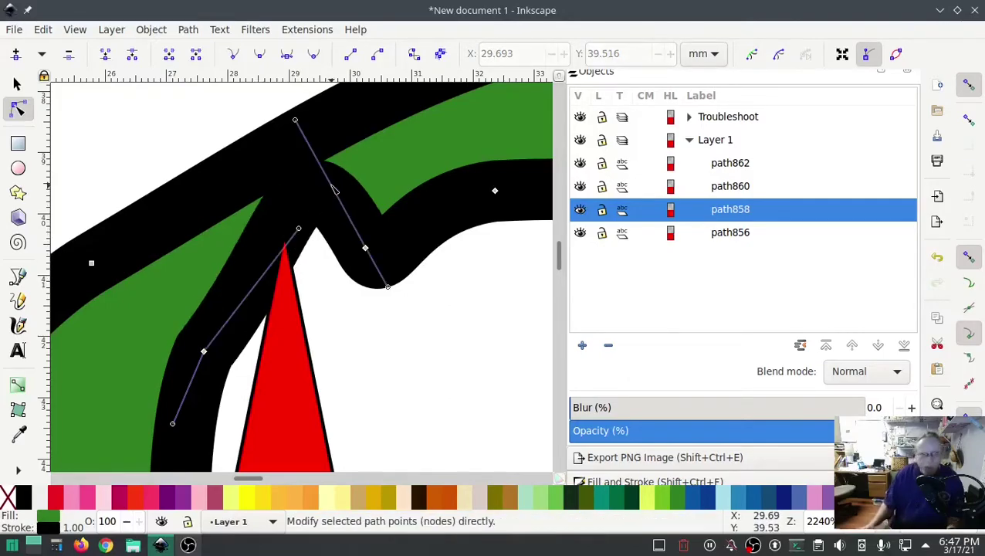
Smooth path858's inner edge by realigning the handles of the node right of the marker tip and placing it at about X 30.190, Y 40.337
drag(295, 121, 274, 289)
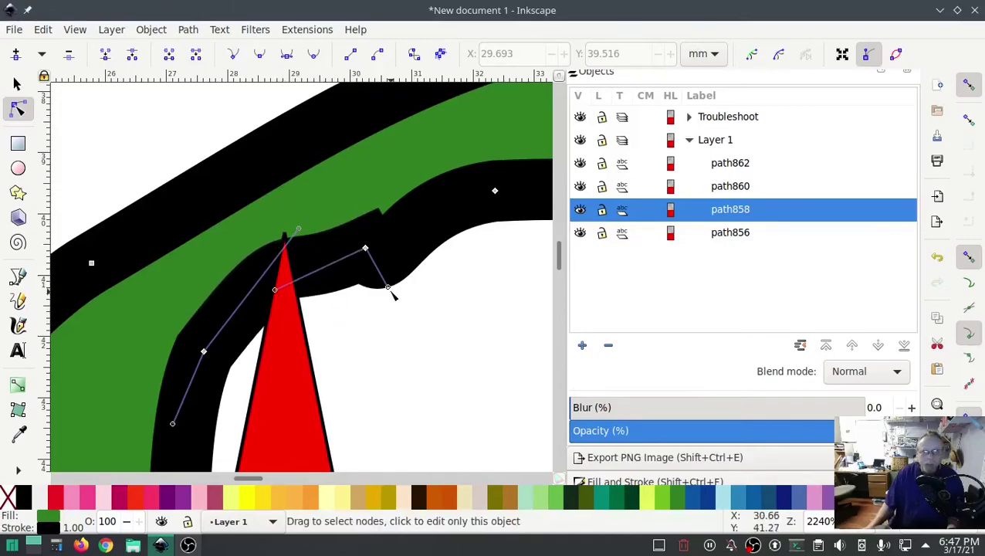
drag(388, 287, 425, 223)
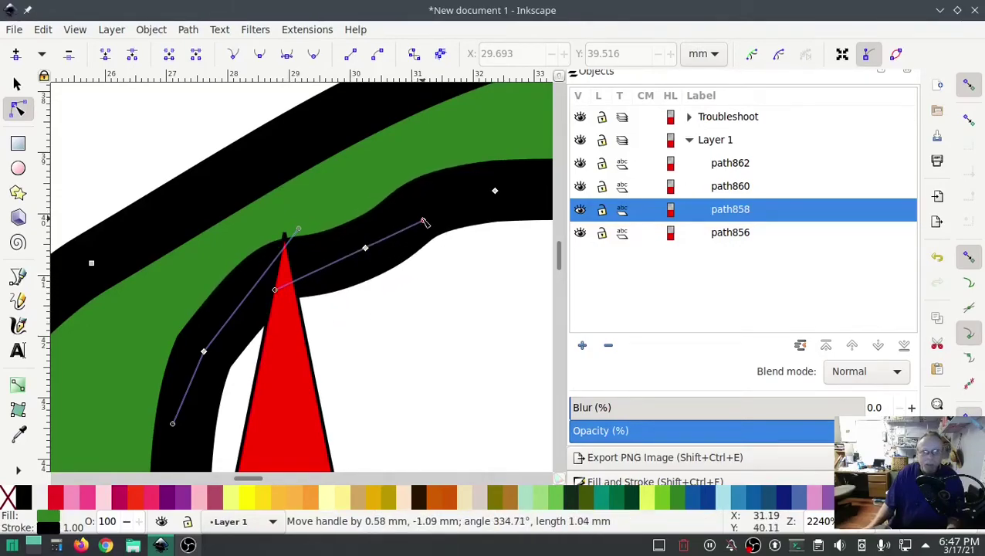
drag(378, 259, 361, 234)
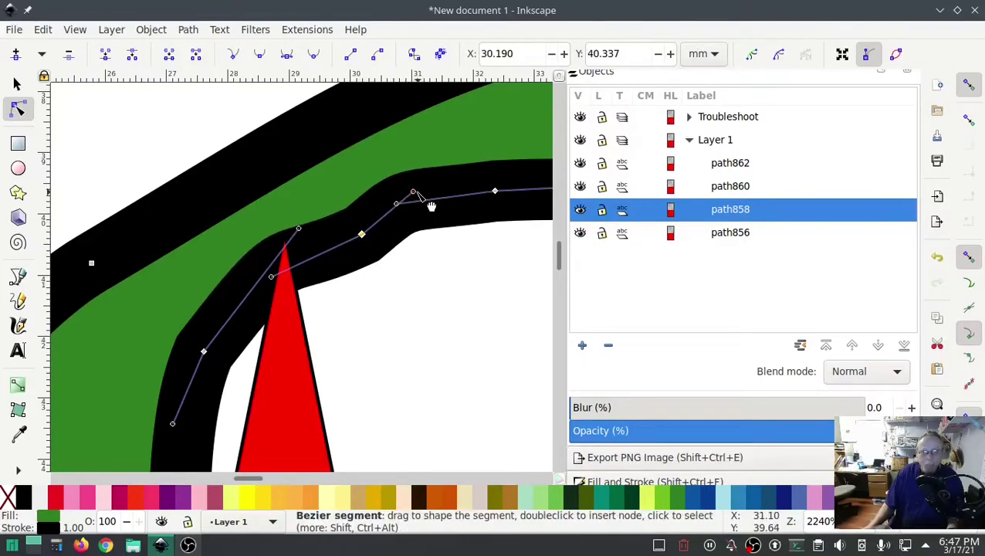
drag(413, 193, 404, 220)
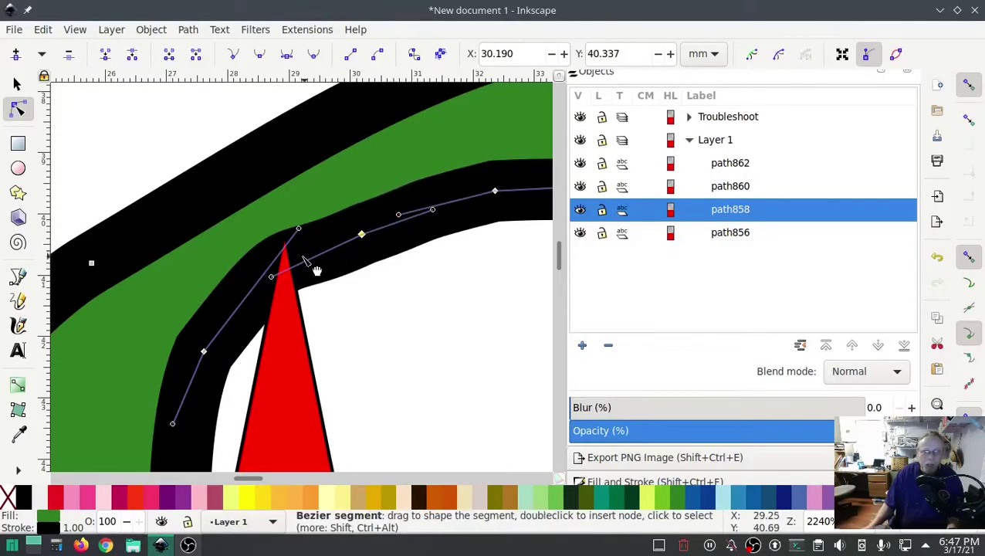
Round the inner bend beside the marker by shortening its curve handle and moving the bend node to about X 27.838, Y 42.252
scroll(376, 350, down, 3)
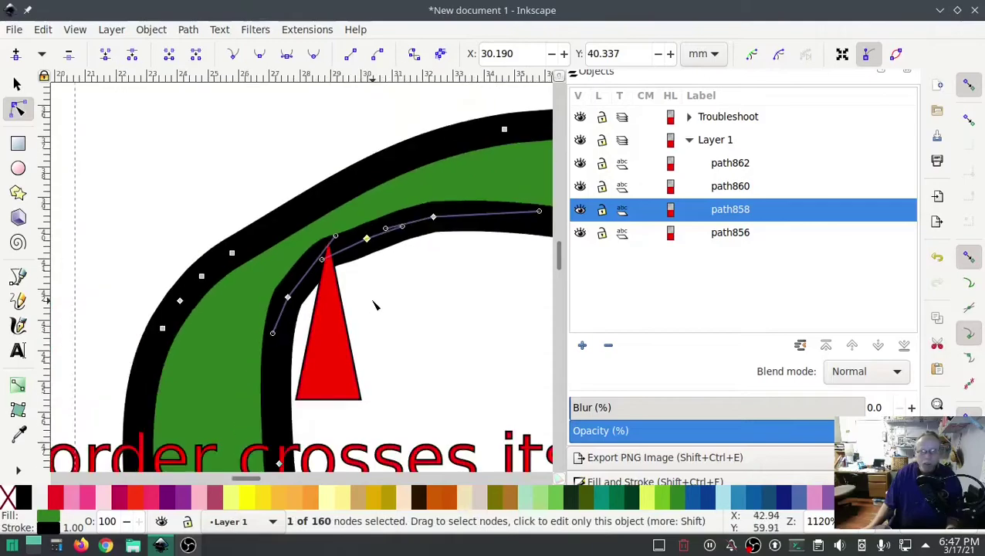
mouse_move(338, 262)
mouse_down()
mouse_move(360, 263)
mouse_move(340, 258)
mouse_up()
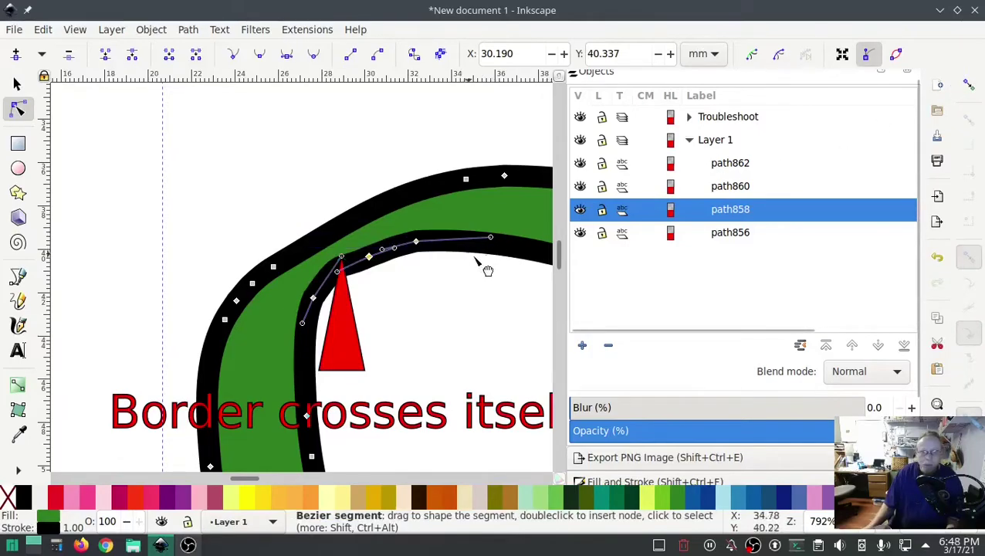
drag(342, 257, 349, 268)
drag(312, 298, 321, 301)
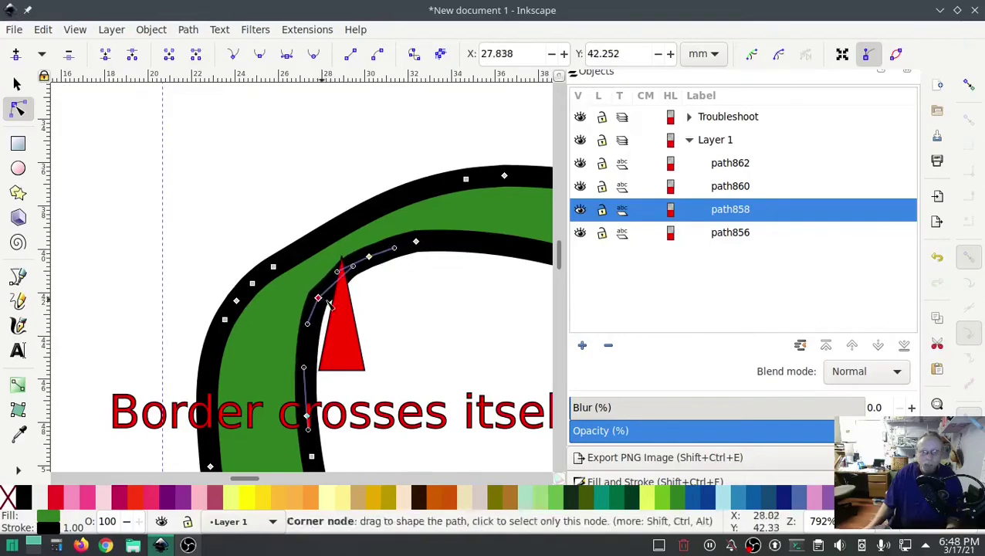
At the next "Border crosses itself" marker near the trunk's upper-left corner, move path860's node beside the marker tip to about X 48.369, Y 67.183
scroll(462, 325, down, 4)
scroll(446, 325, down, 5)
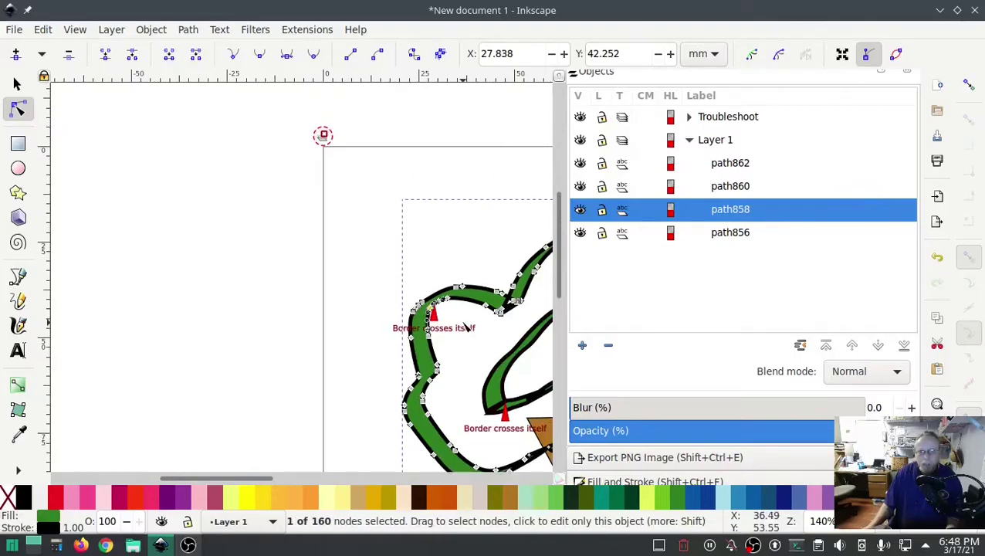
scroll(465, 326, right, 6)
scroll(176, 290, down, 2)
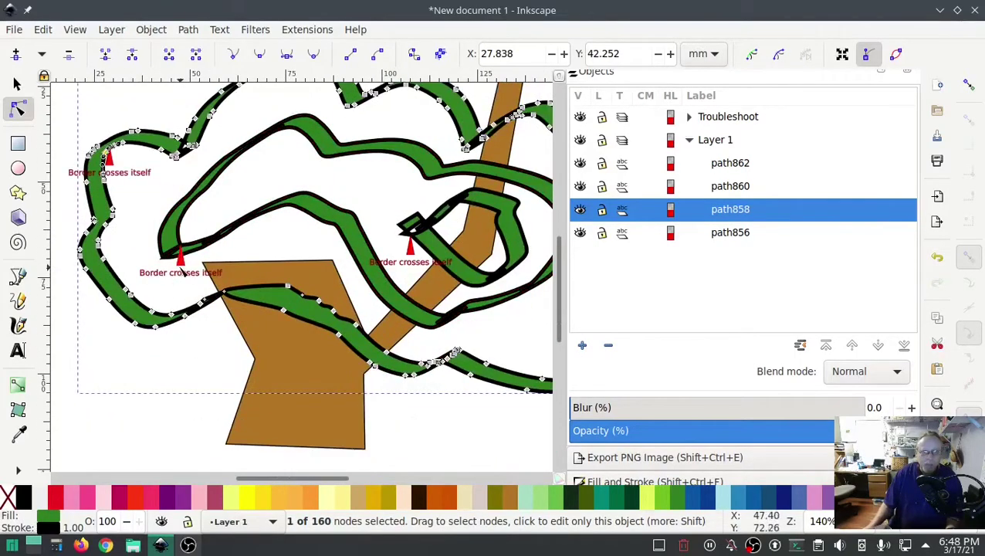
scroll(182, 270, up, 5)
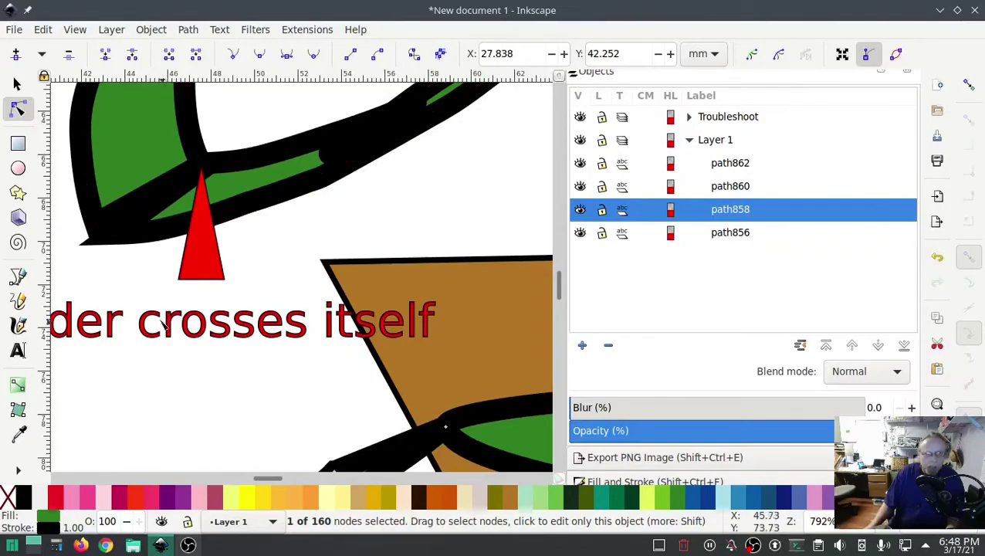
drag(149, 301, 211, 349)
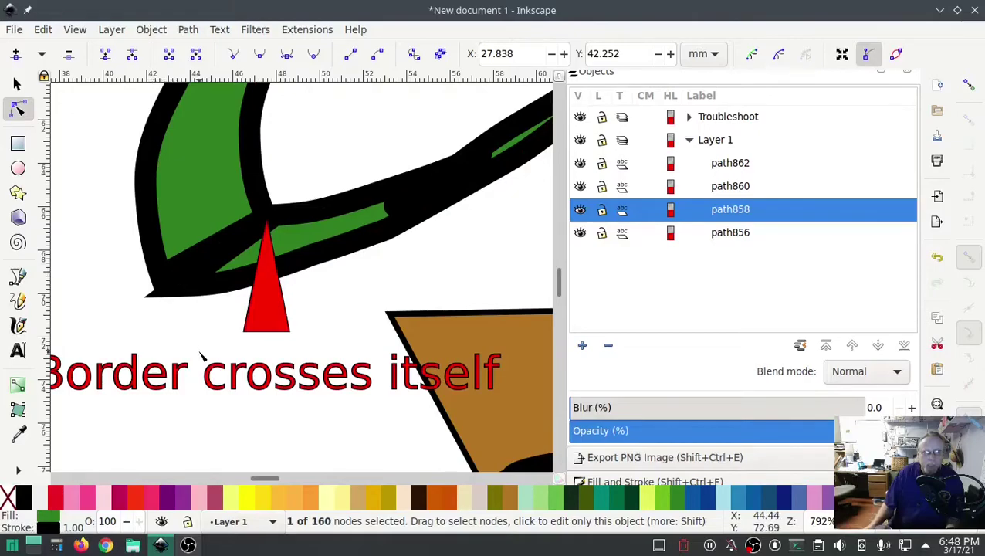
click(278, 217)
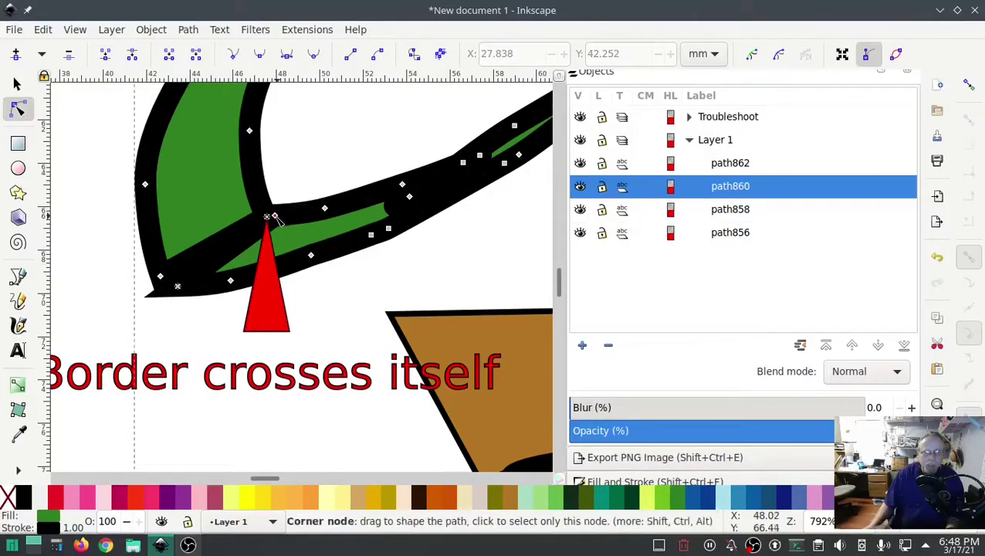
scroll(270, 220, up, 6)
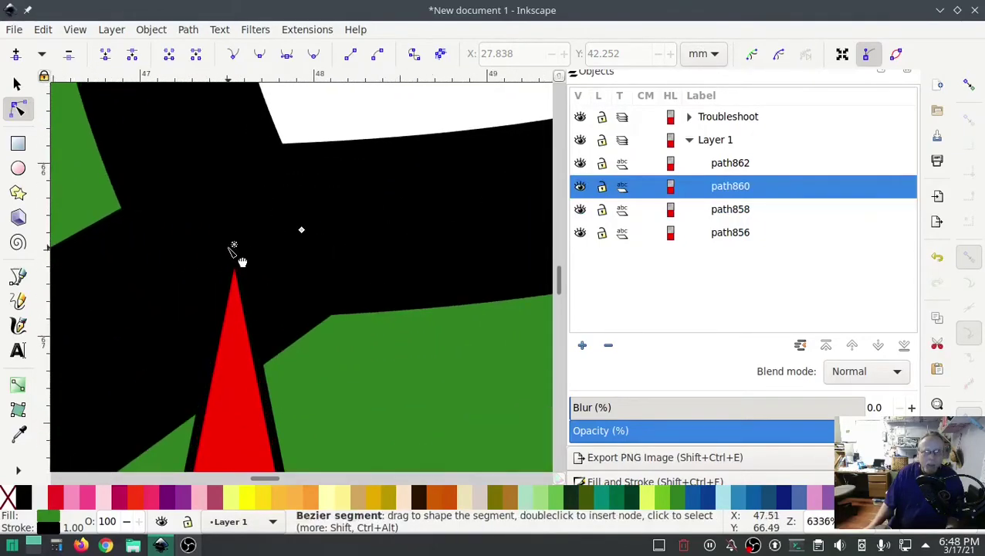
click(235, 246)
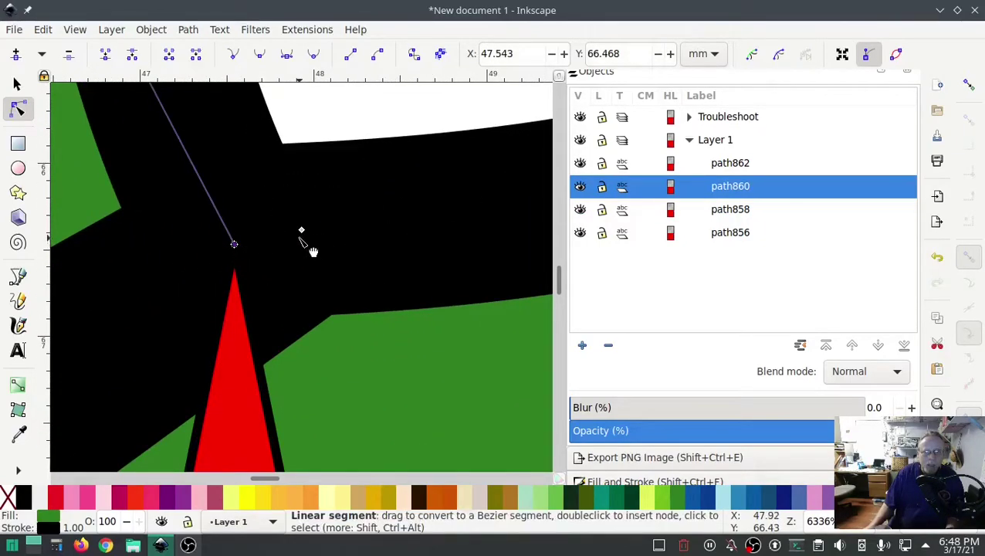
drag(305, 232, 377, 367)
ctrl+scroll(319, 341, down, 6)
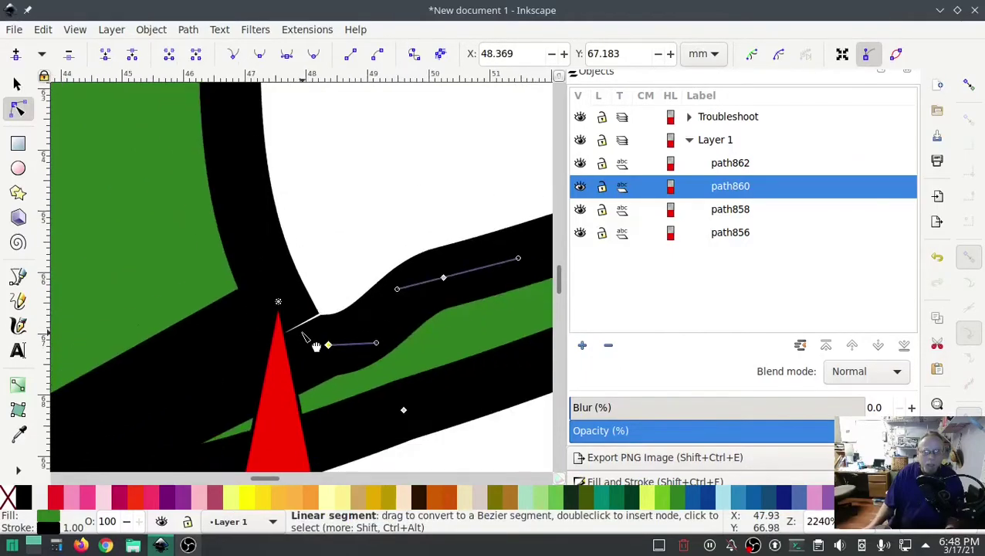
ctrl+scroll(197, 424, up, 4)
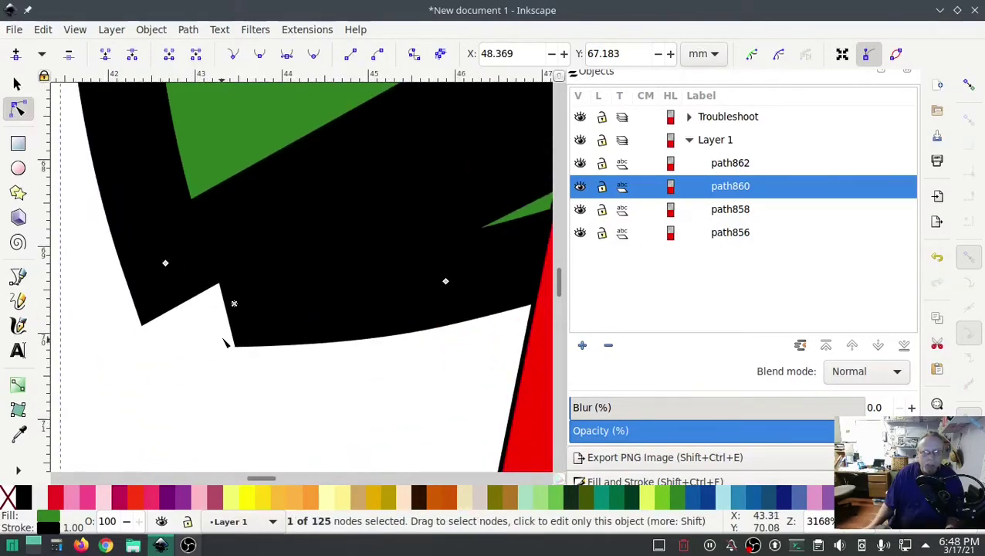
Move path860's corner node left of the red marker to about X 43.104, Y 70.129 and remove the surplus node beside it
mouse_move(233, 308)
mouse_down()
mouse_move(211, 344)
mouse_move(225, 322)
mouse_up()
key(ctrl+z)
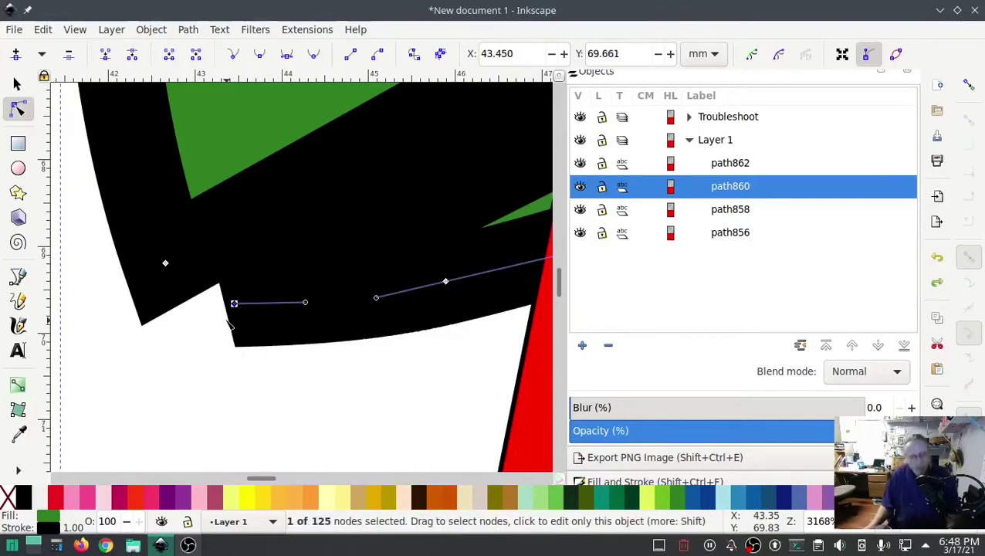
drag(233, 304, 206, 349)
key(shift+s)
click(221, 351)
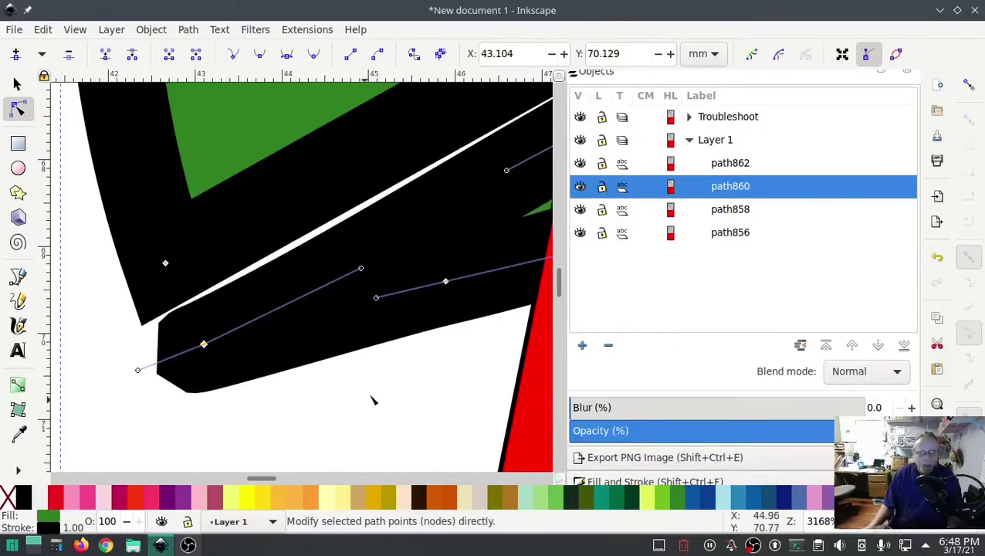
Delete path860's surplus corner node at the red marker's tip, at about X 47.543, Y 66.468
drag(399, 381, 173, 419)
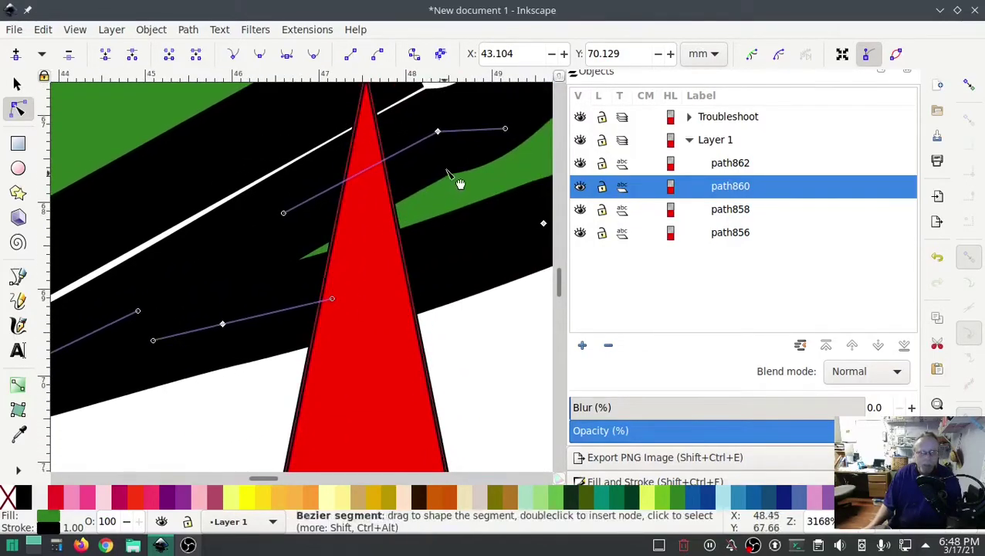
scroll(460, 223, up, 5)
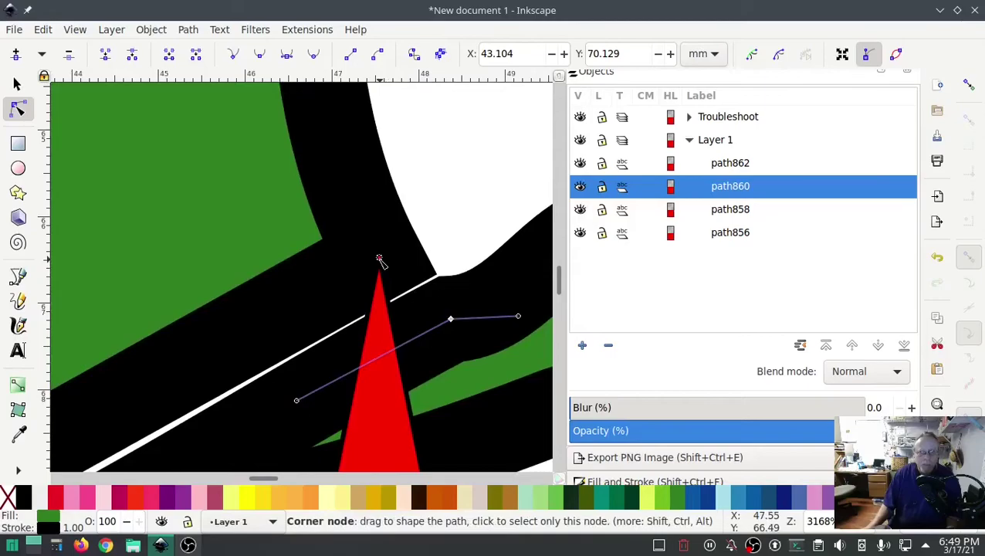
click(379, 258)
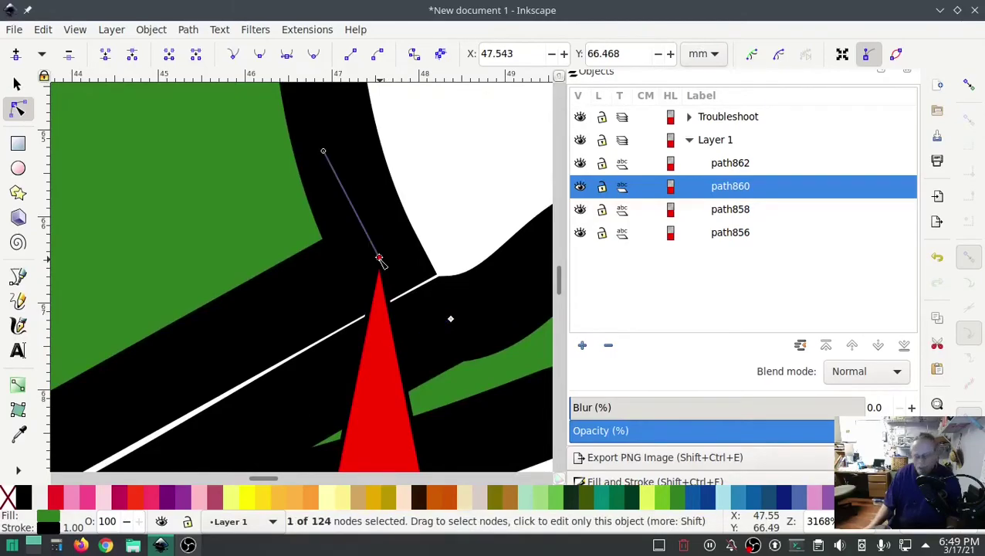
key(Escape)
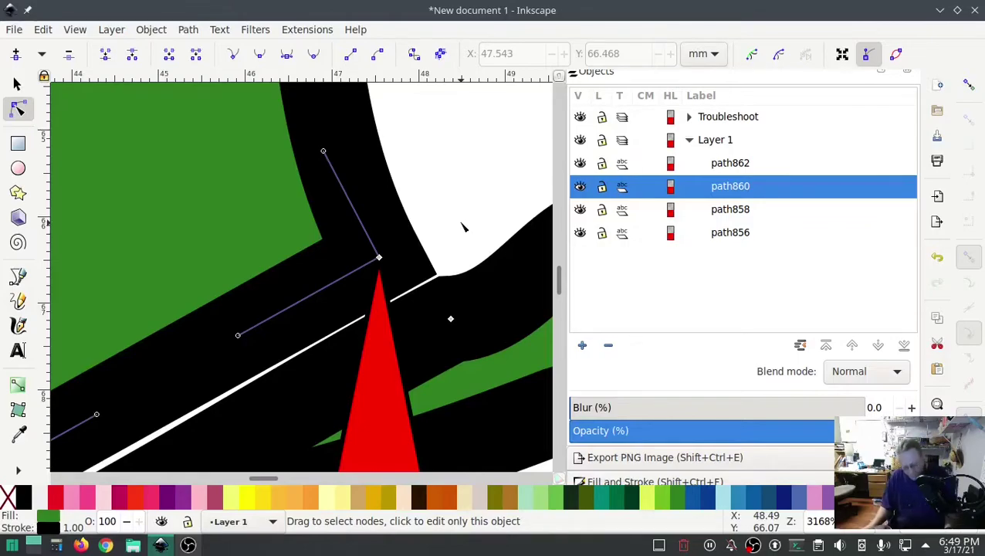
click(379, 257)
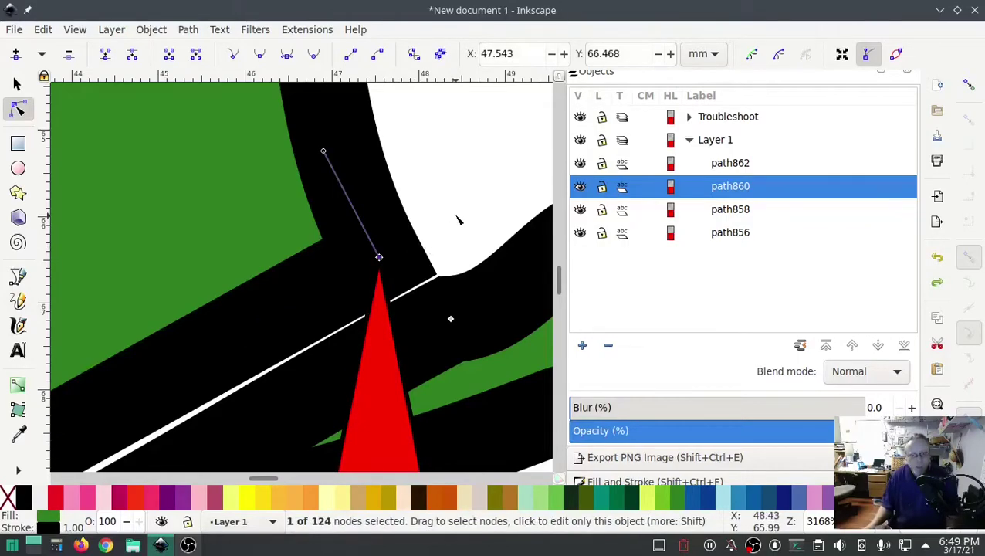
key(Escape)
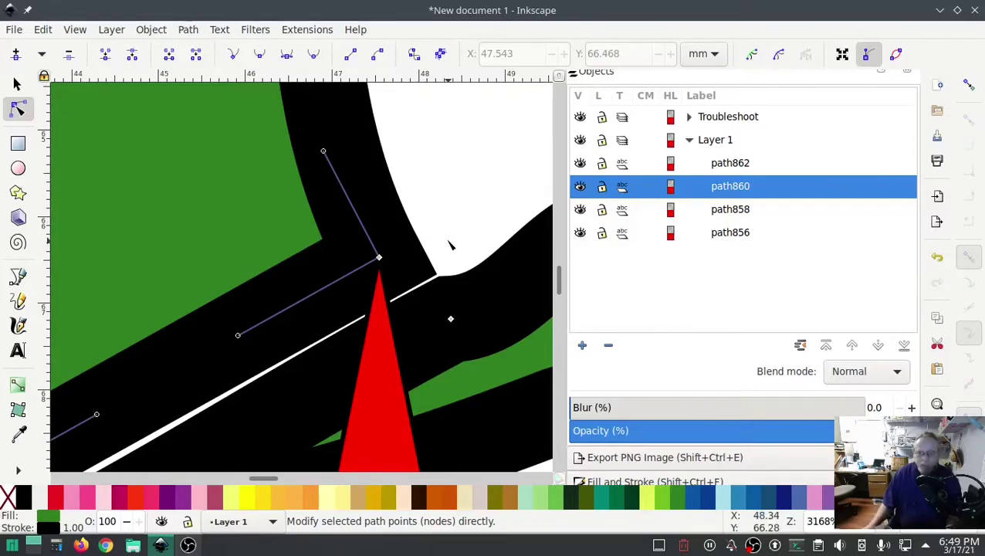
At the "Border crosses itself" marker near X 107, Y 64, delete path862's two surplus nodes just left of the marker tip
scroll(472, 324, down, 6)
scroll(476, 346, down, 7)
scroll(477, 349, down, 5)
scroll(161, 323, up, 3)
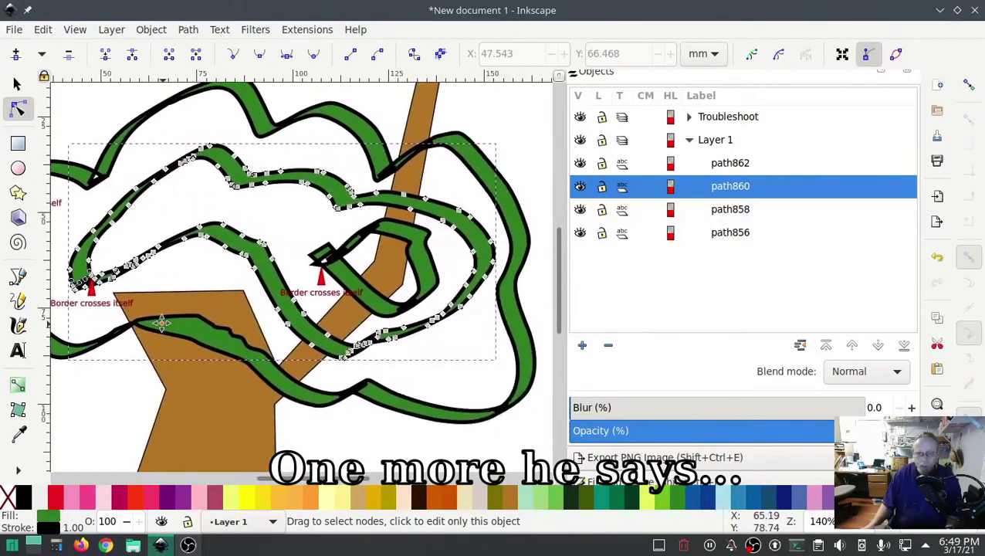
scroll(310, 270, up, 6)
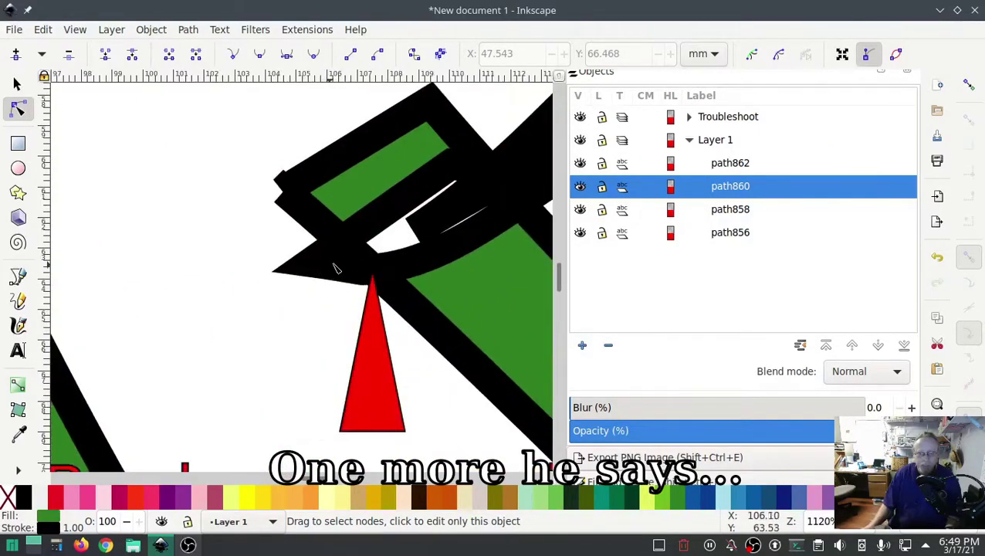
mouse_move(313, 331)
mouse_down()
mouse_move(204, 362)
mouse_move(213, 345)
mouse_up()
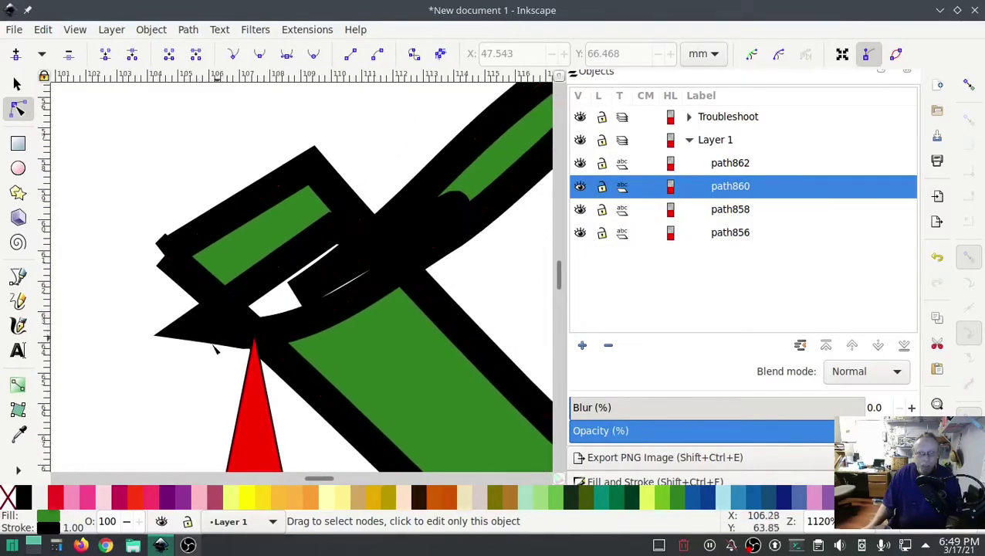
ctrl+scroll(180, 388, down, 7)
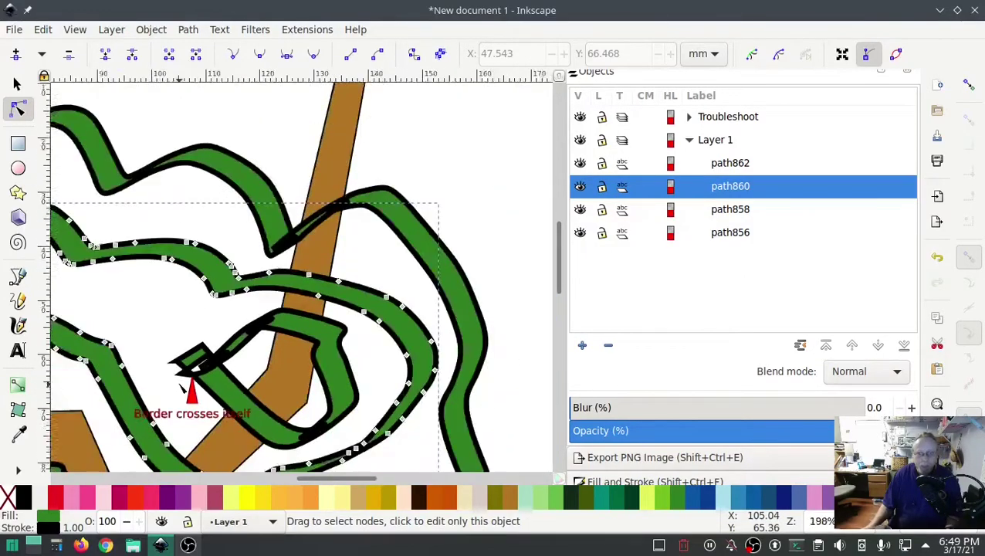
ctrl+scroll(178, 389, up, 5)
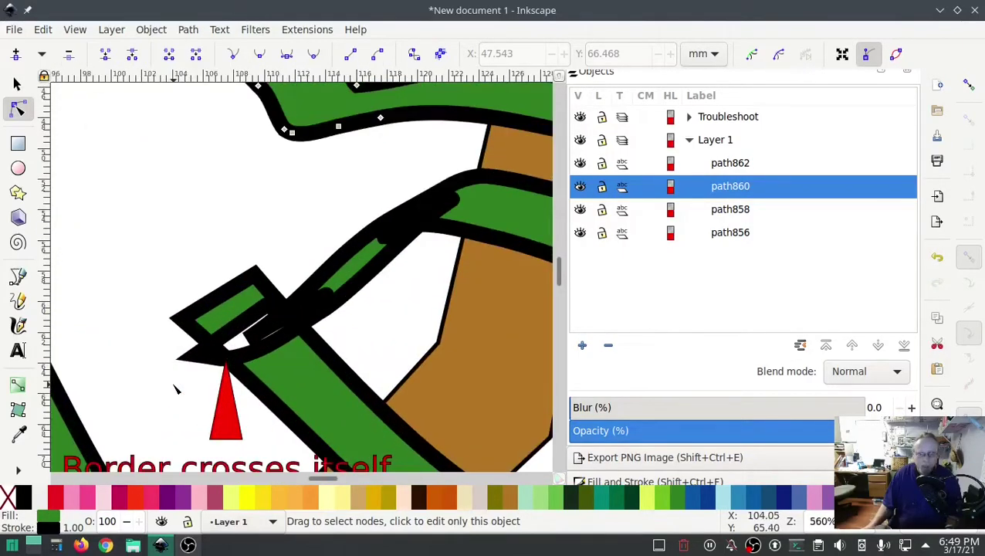
click(199, 358)
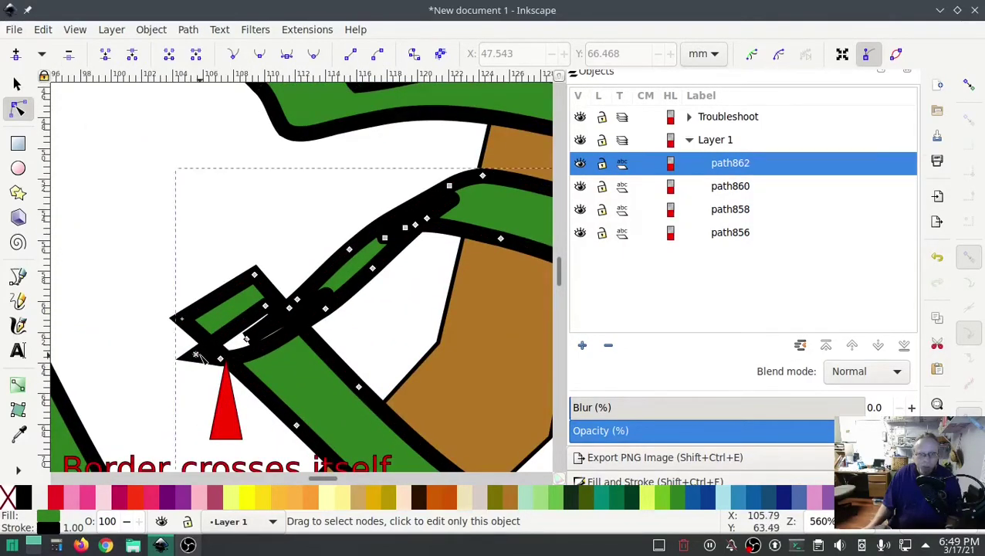
click(221, 360)
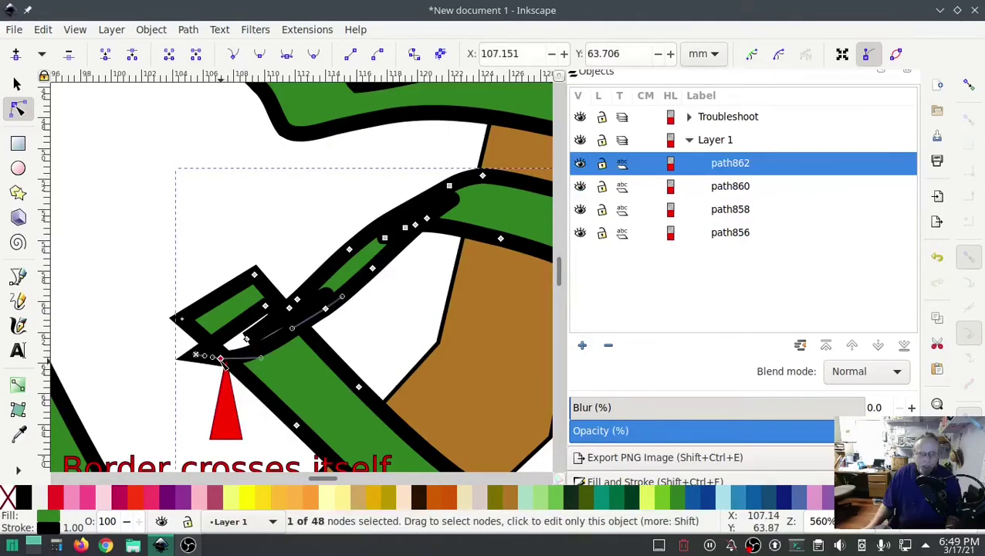
drag(221, 359, 199, 359)
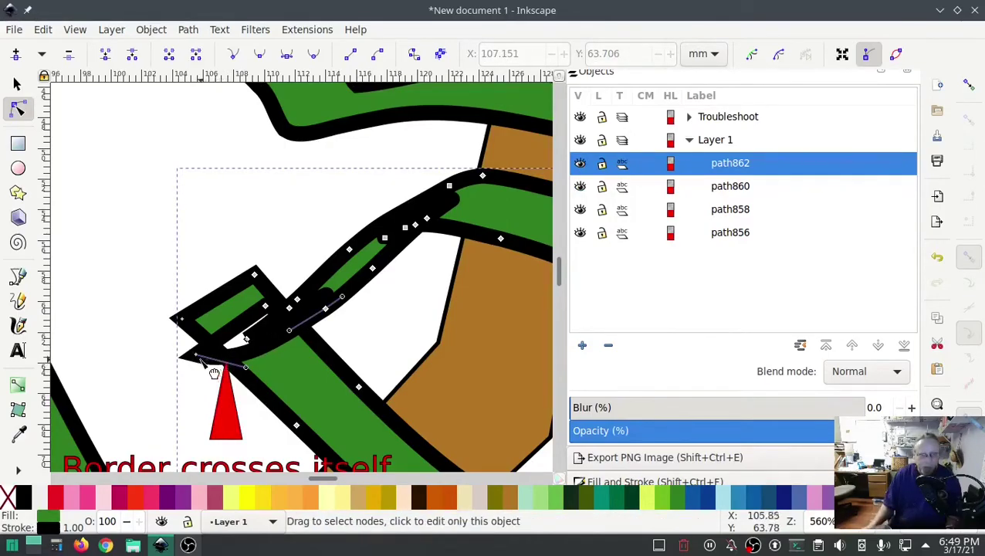
click(197, 357)
key(Escape)
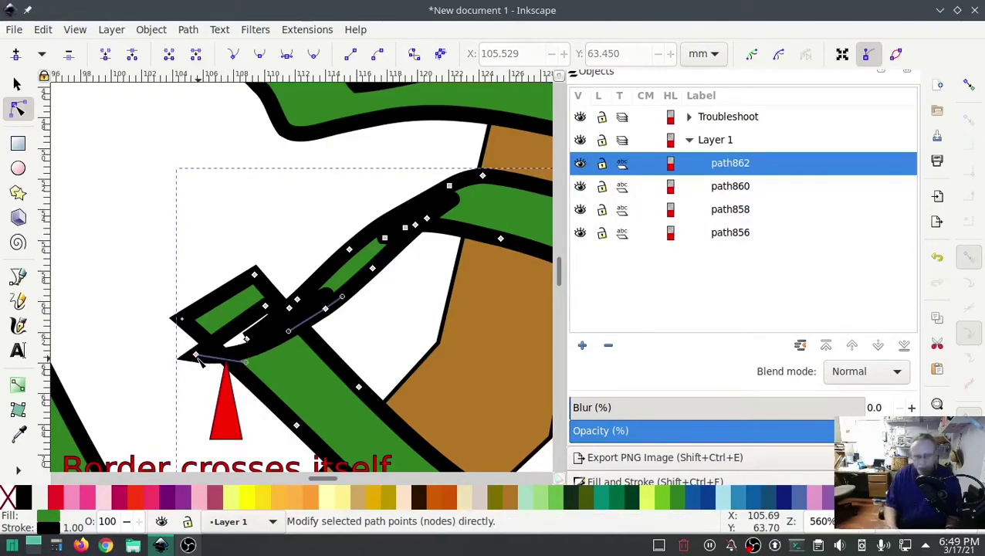
Delete path862's four surplus nodes where its strokes overlap, just up and right of the marker tip
click(266, 308)
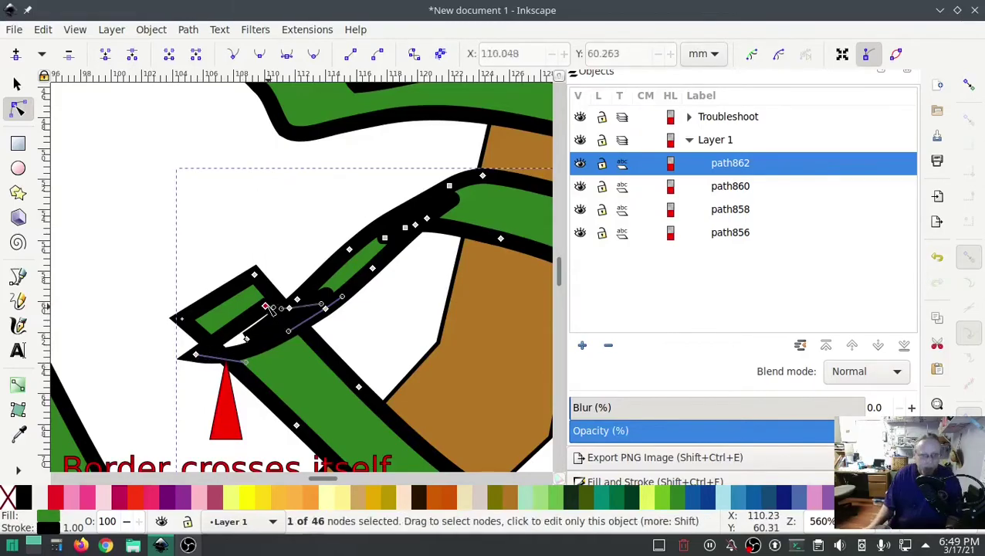
key(Delete)
click(287, 311)
key(shift+s)
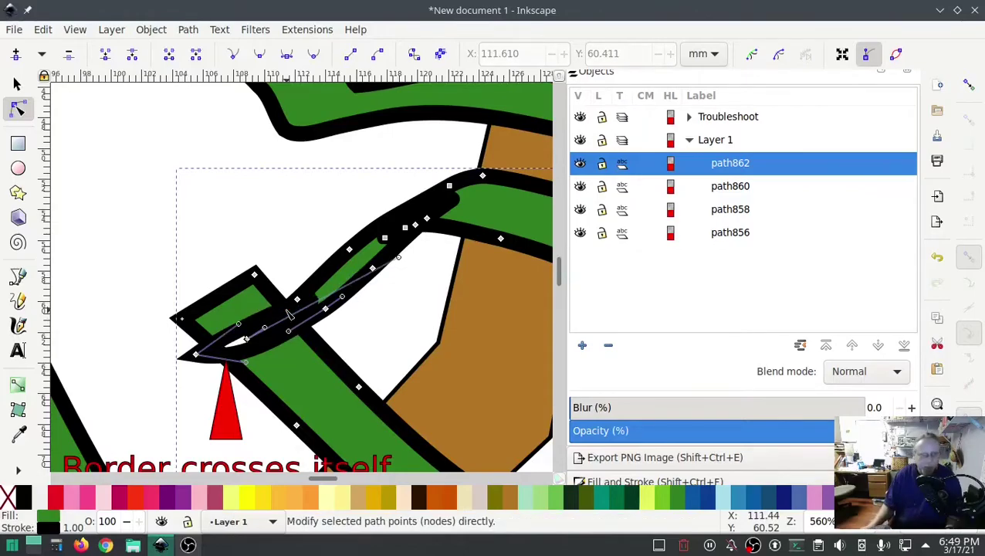
click(297, 300)
key(Delete)
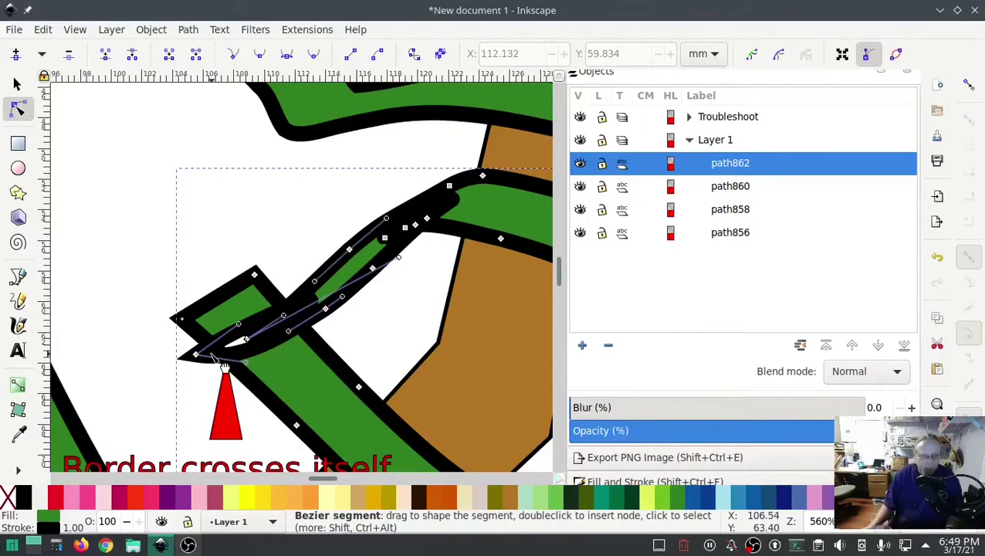
click(247, 342)
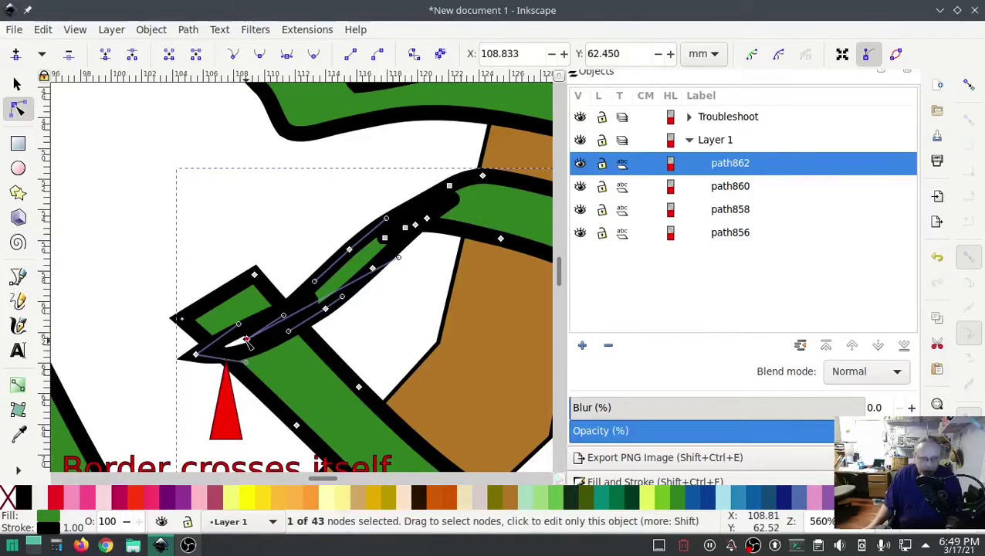
key(shift+s)
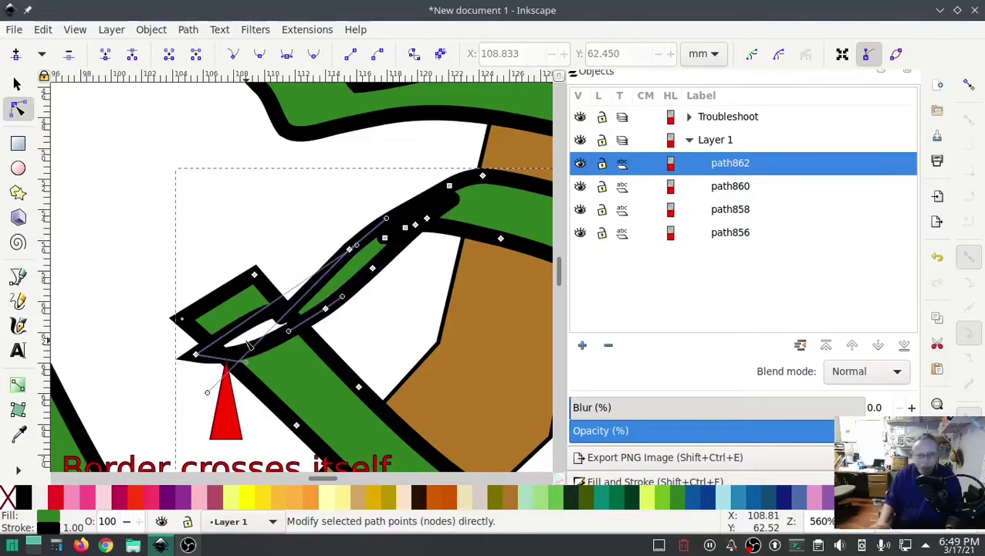
Move path862's left tip node and upper-edge node together to about X 110.096, Y 57.629, and straighten the upper edge with its curve handle
click(297, 325)
click(264, 329)
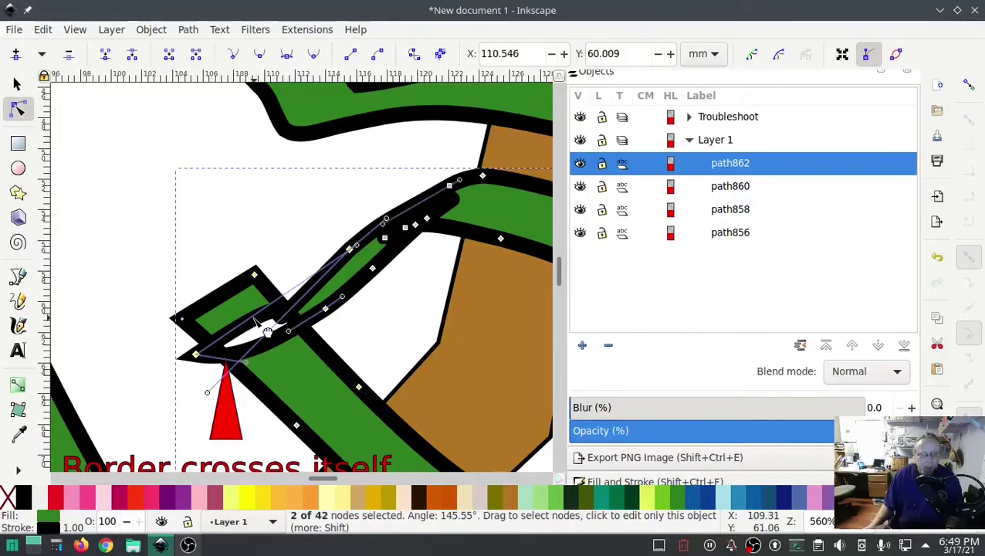
drag(198, 358, 189, 318)
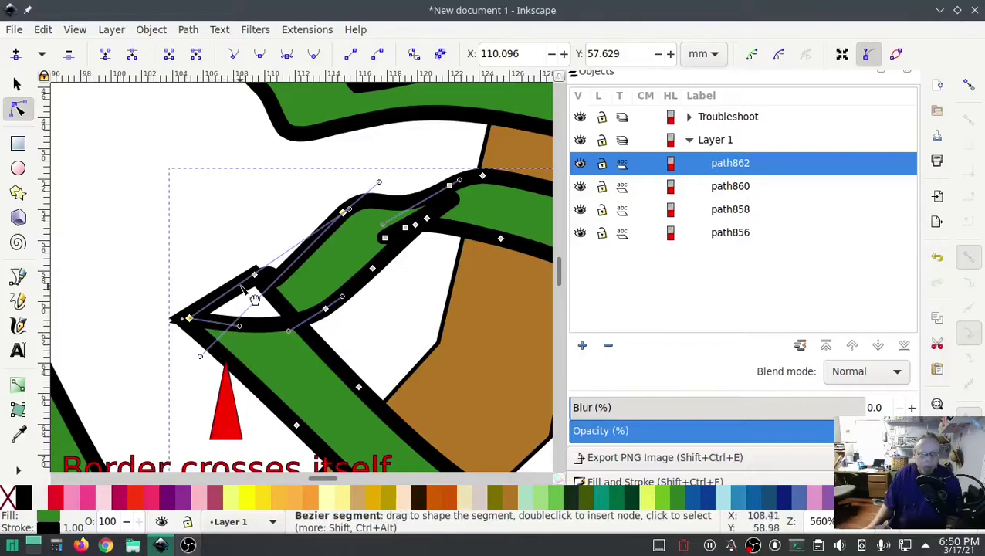
drag(200, 355, 283, 252)
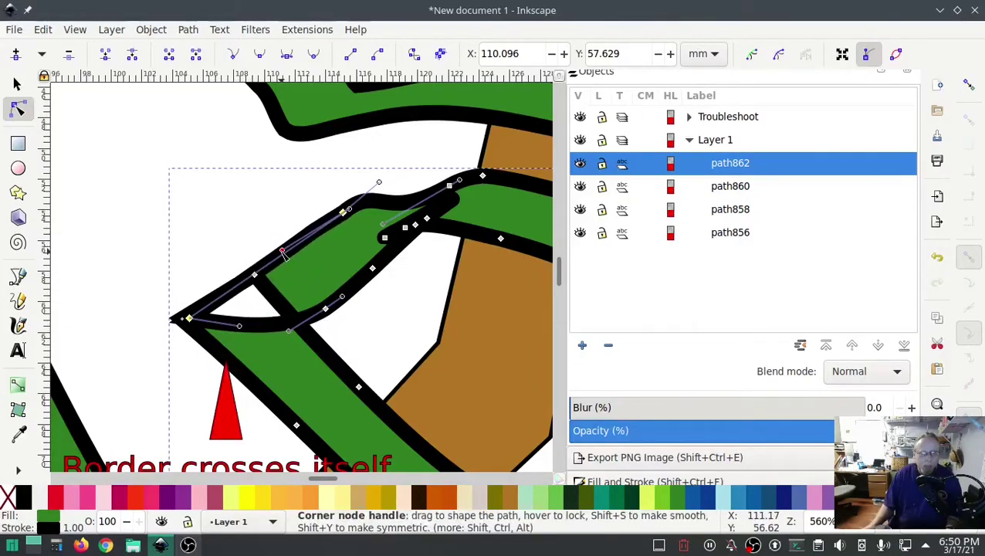
Delete path862's overlapping nodes at the inner-edge bend just left of the brown branch
click(453, 218)
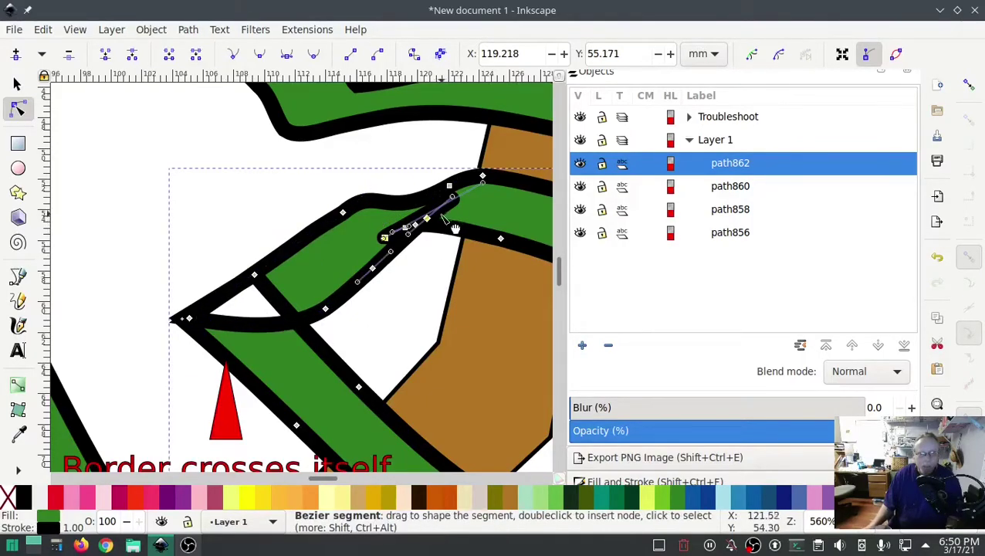
click(399, 256)
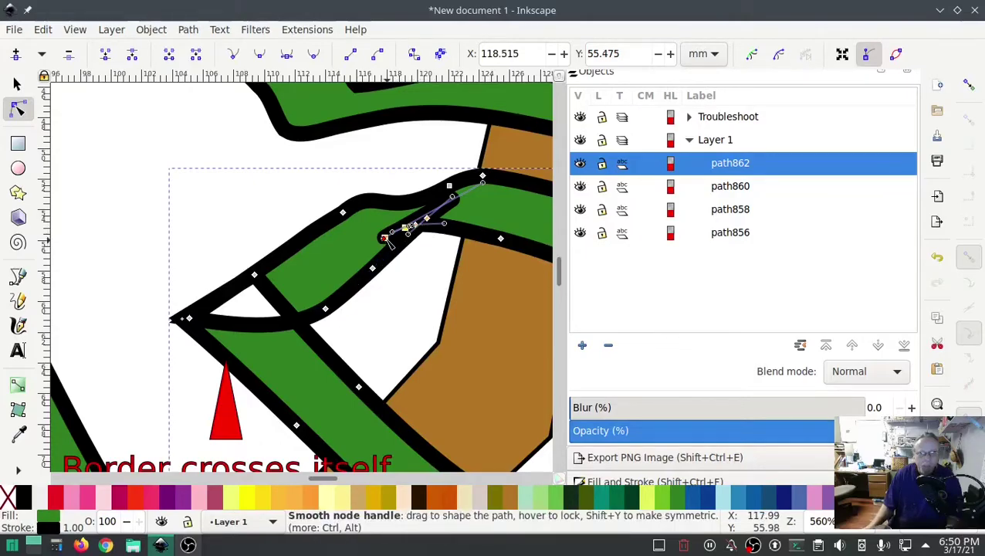
click(415, 225)
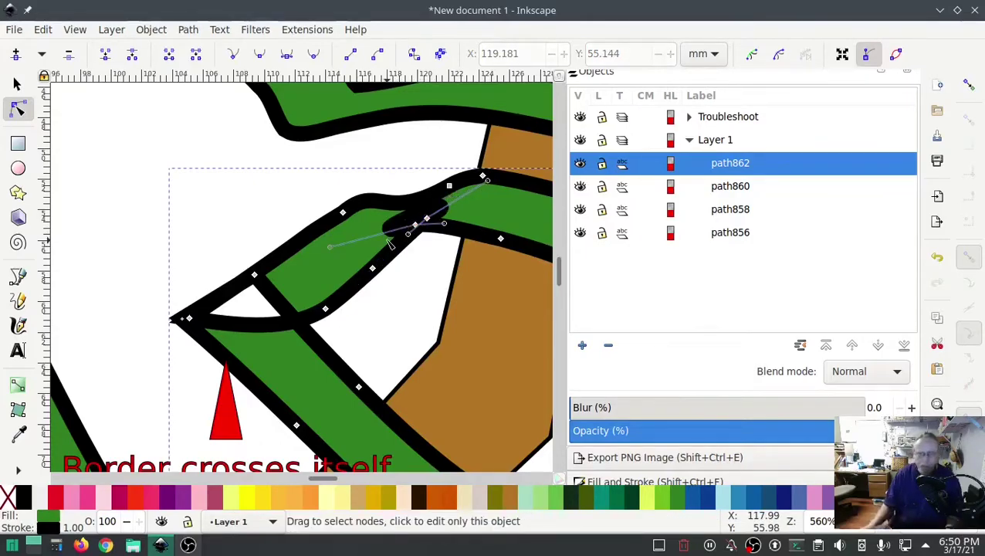
click(425, 221)
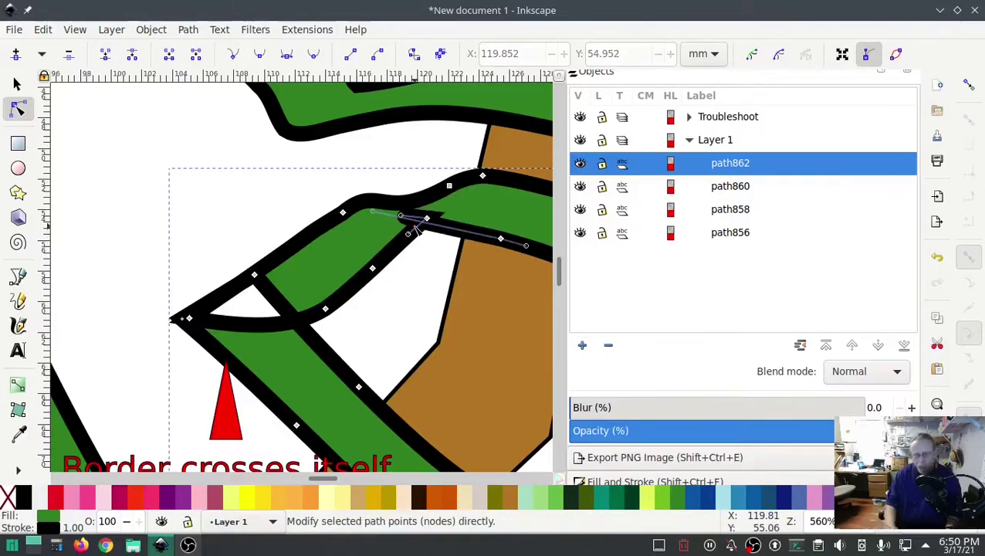
drag(427, 220, 461, 241)
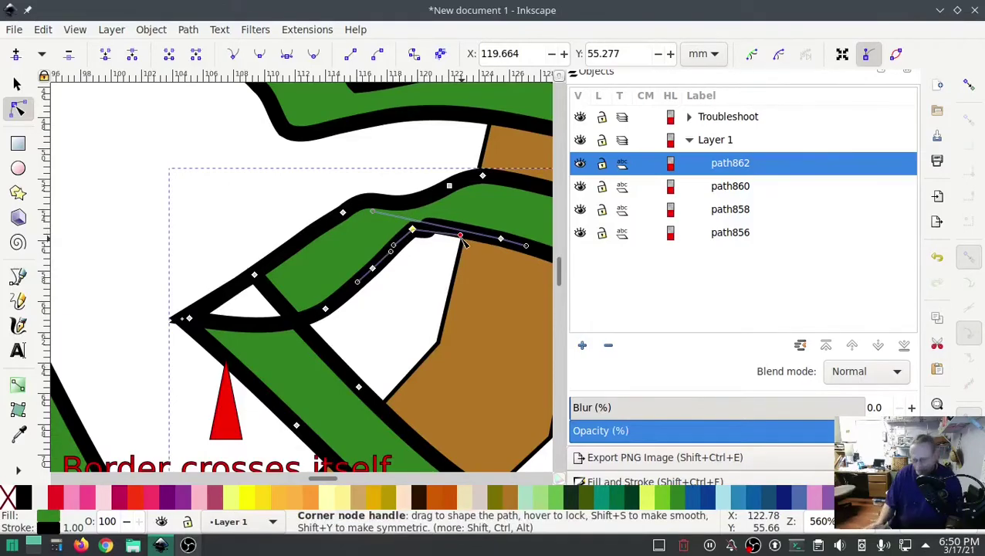
key(ctrl+z)
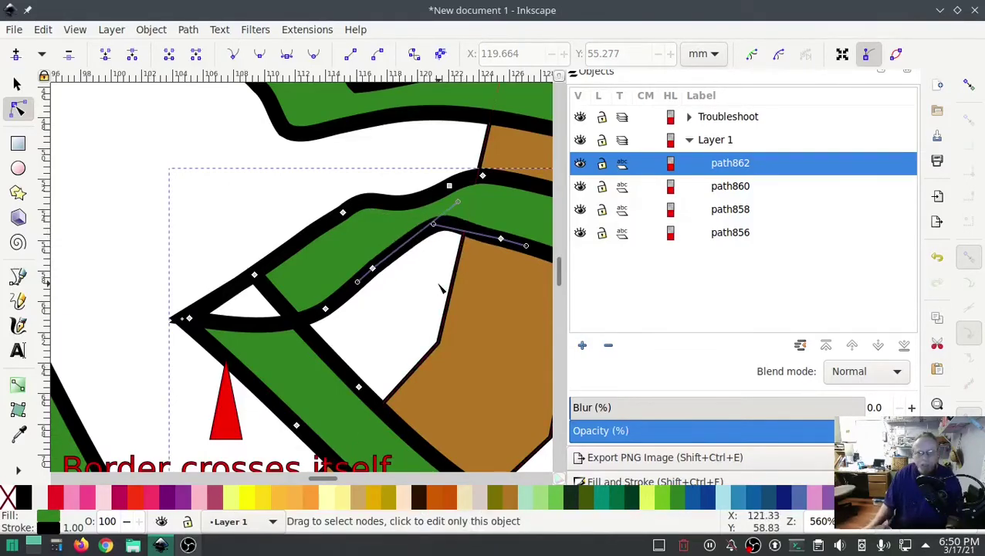
Reshape path862's left tip by moving its node to about X 105, Y 62, deleting the upper-edge hump node and bending the lower curve downward
click(189, 318)
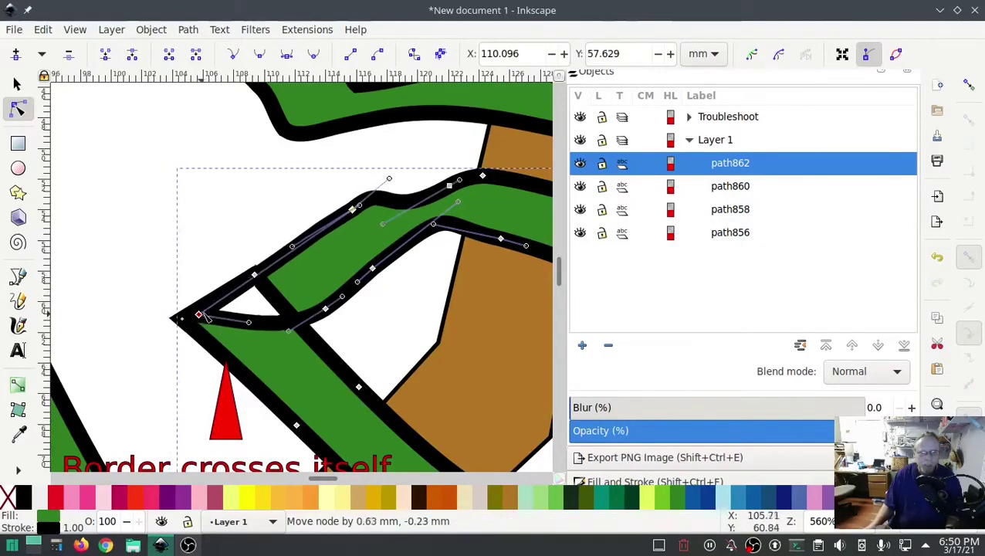
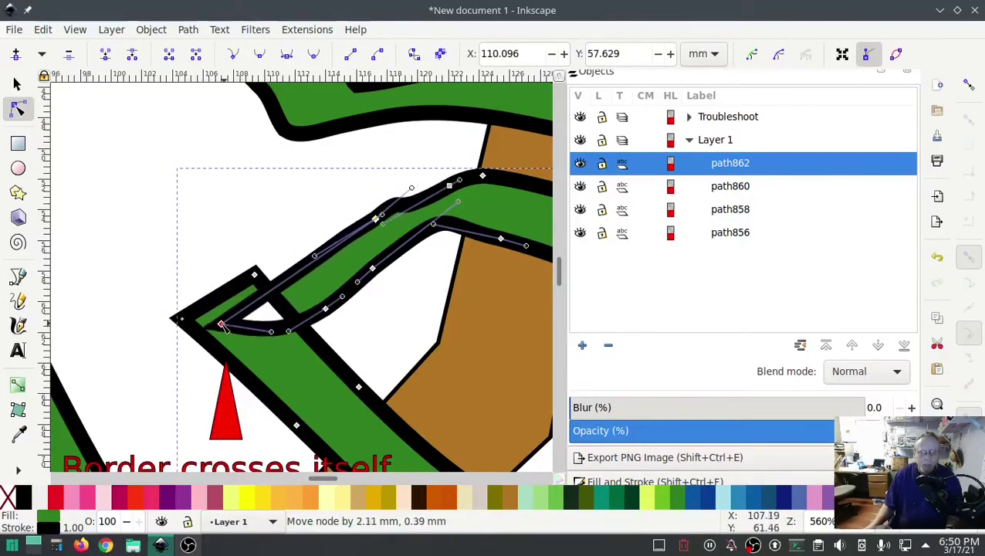
click(348, 226)
key(Delete)
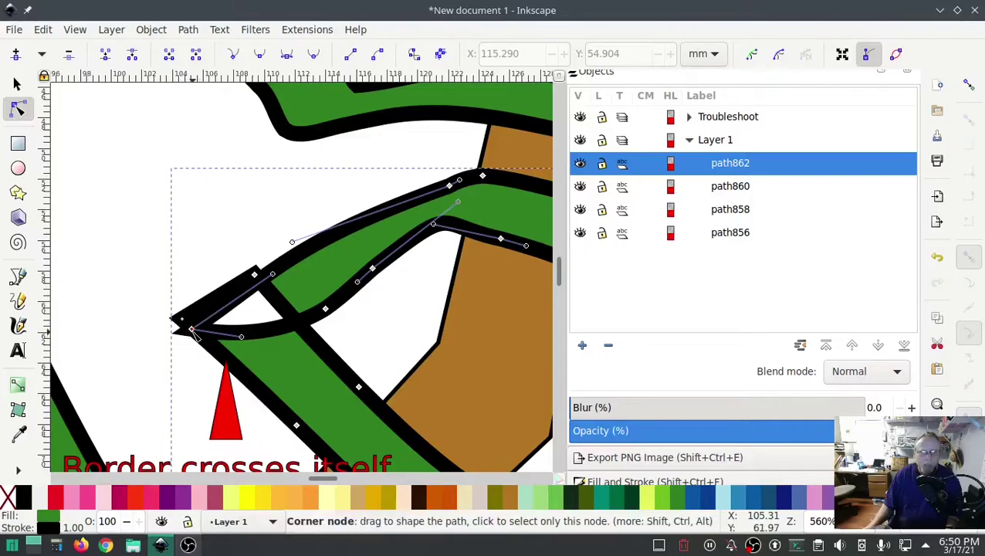
drag(242, 338, 258, 395)
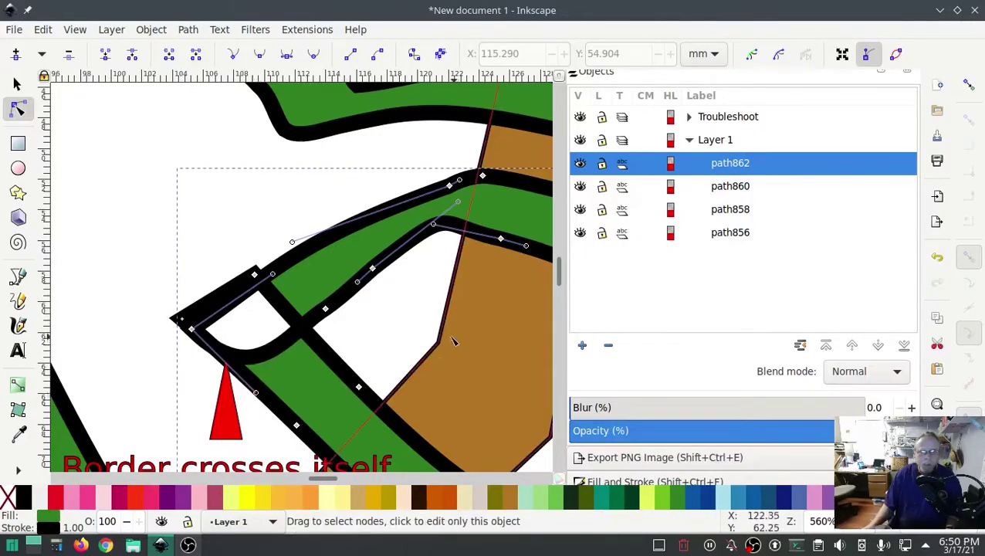
Delete the Troubleshoot layer with its error markers from the document
ctrl+scroll(408, 355, down, 5)
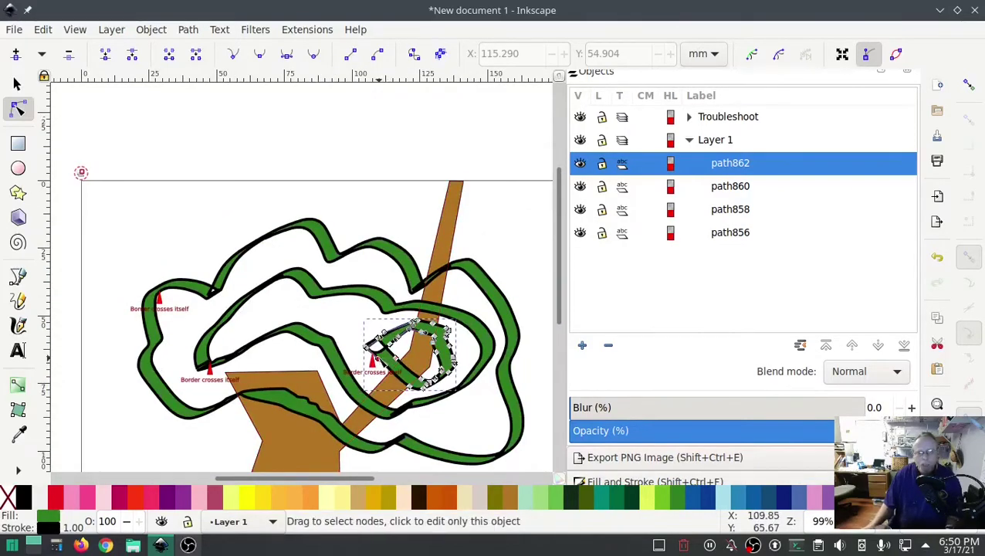
ctrl+scroll(406, 357, up, 3)
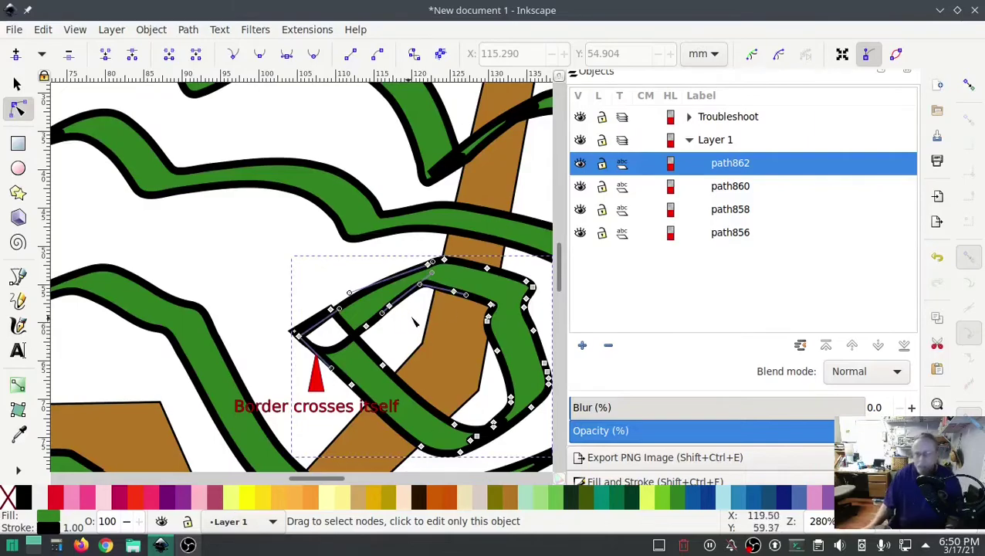
click(718, 120)
right_click(717, 122)
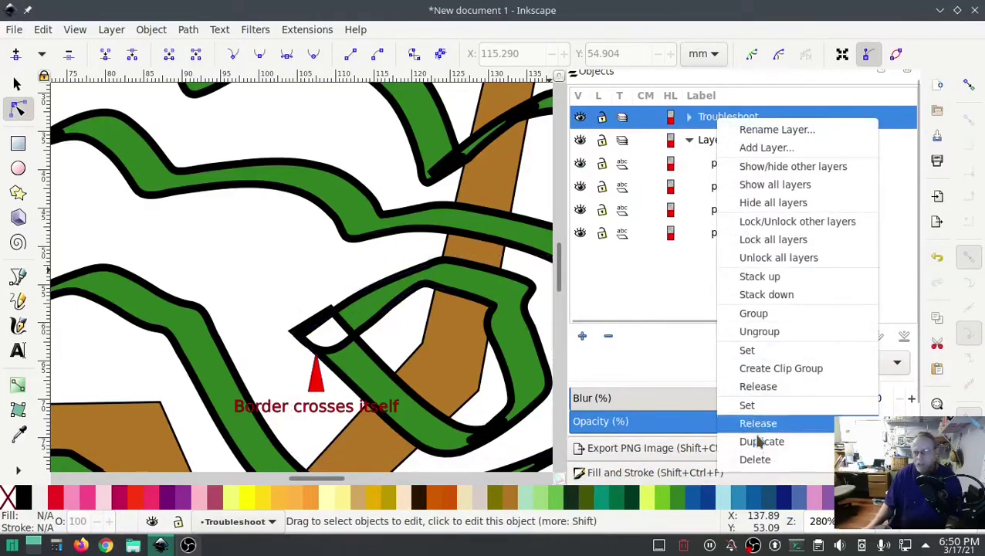
click(760, 460)
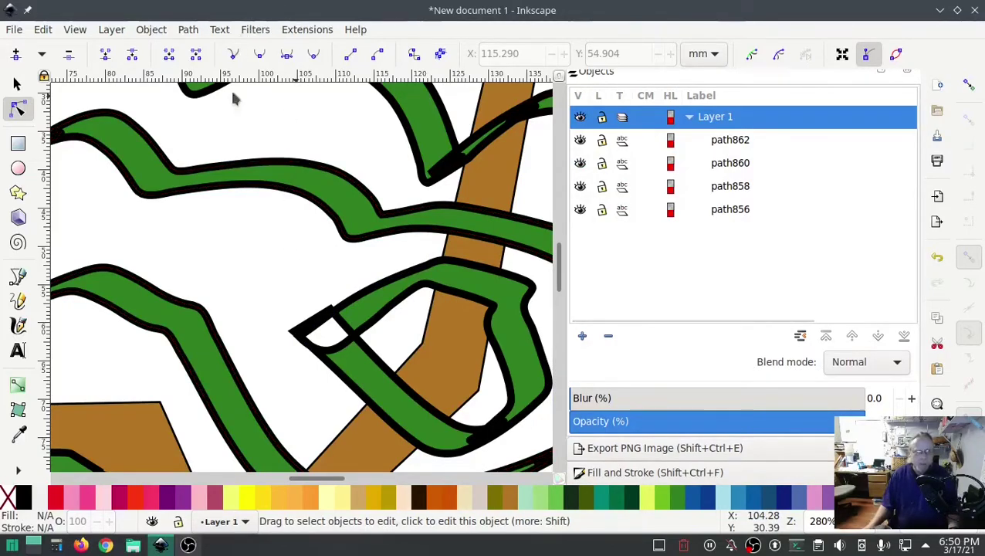
Run Ink/Stitch's Troubleshoot Objects check on the whole tree design again
scroll(242, 266, down, 4)
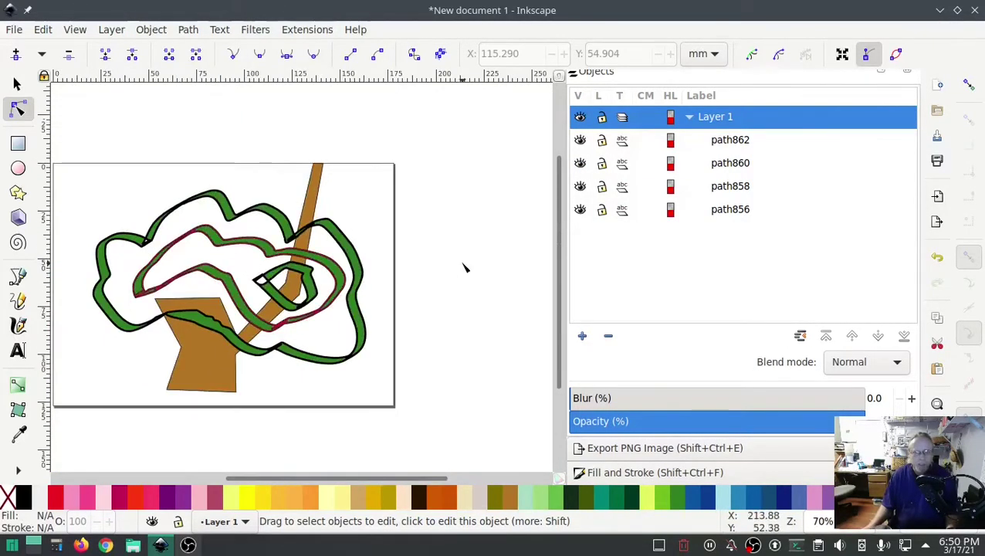
click(307, 29)
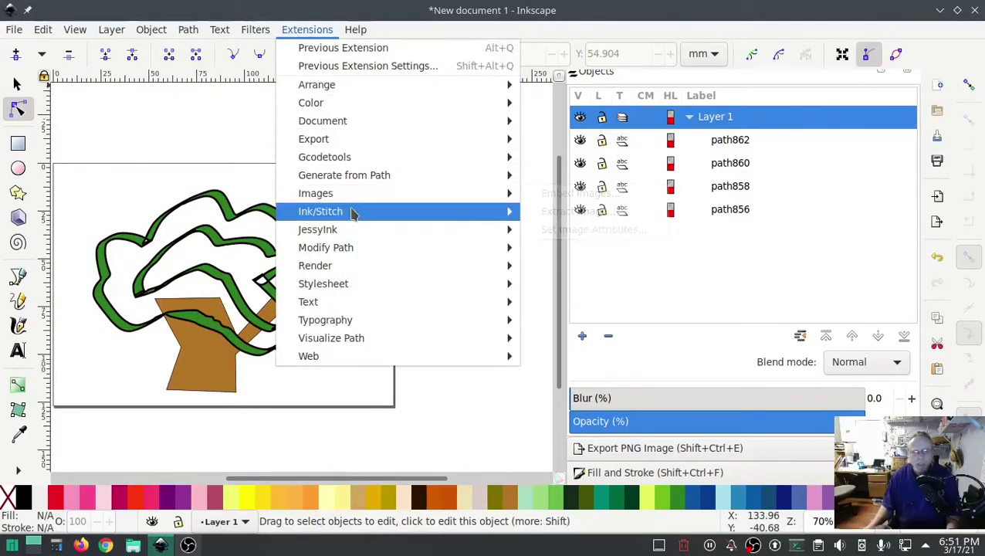
mouse_move(355, 211)
mouse_move(587, 337)
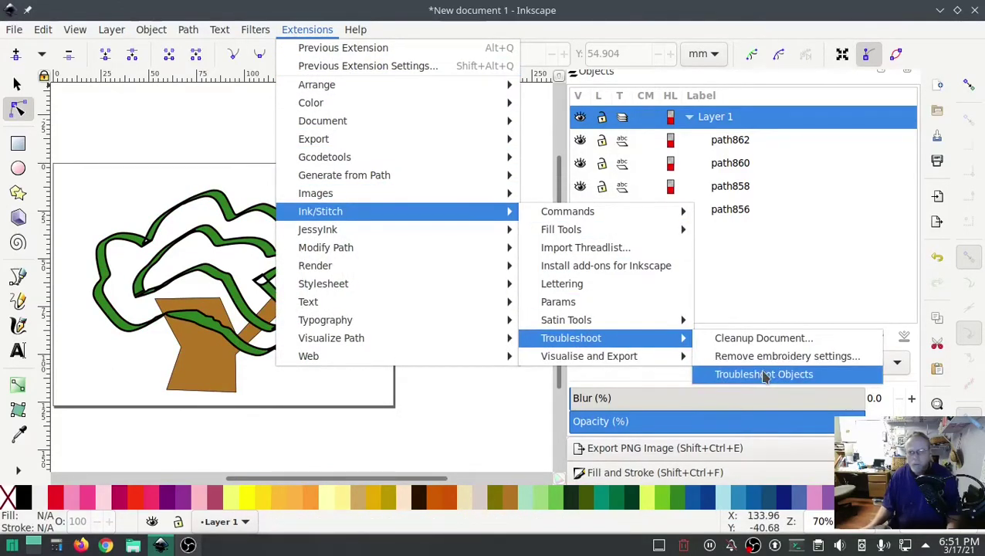
click(764, 374)
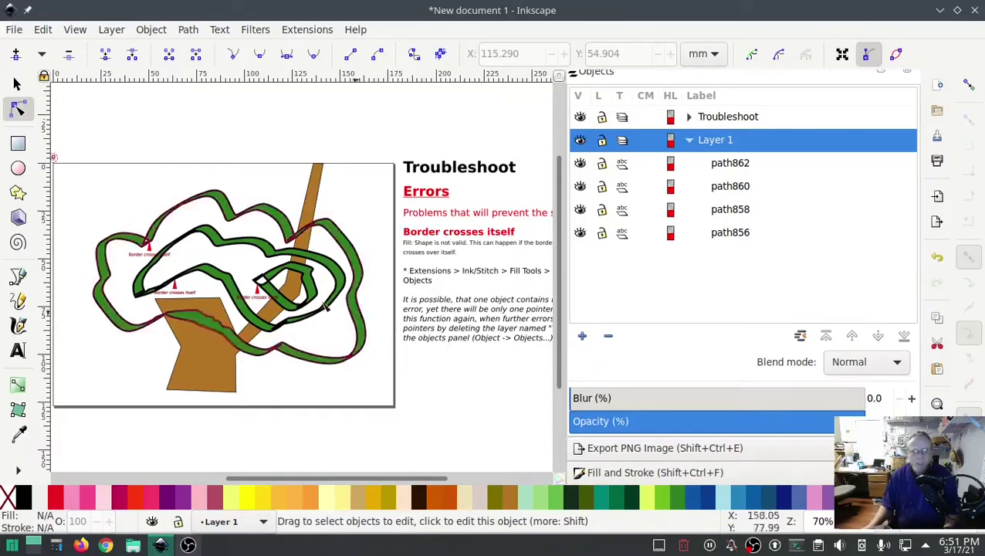
Delete path858's two overlapping inner-edge nodes right at the tip of the upper-left "Border crosses itself" marker
scroll(147, 247, up, 7)
scroll(147, 247, up, 1)
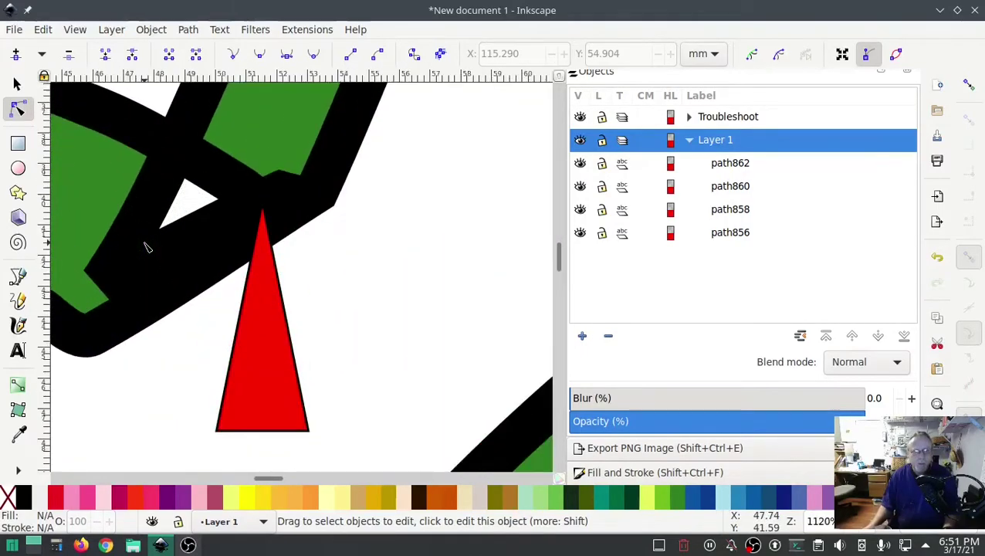
scroll(147, 246, down, 8)
scroll(147, 244, up, 7)
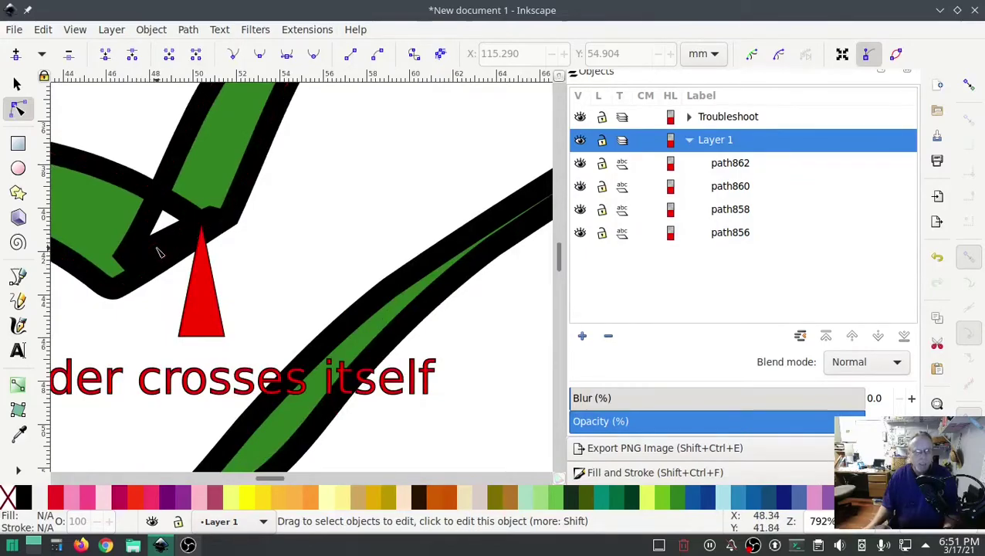
scroll(175, 243, up, 1)
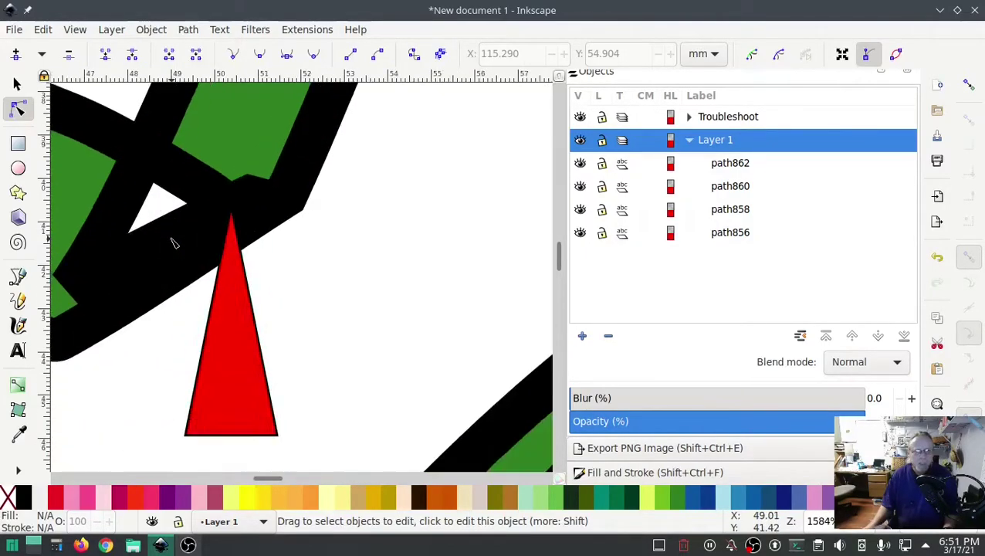
click(241, 201)
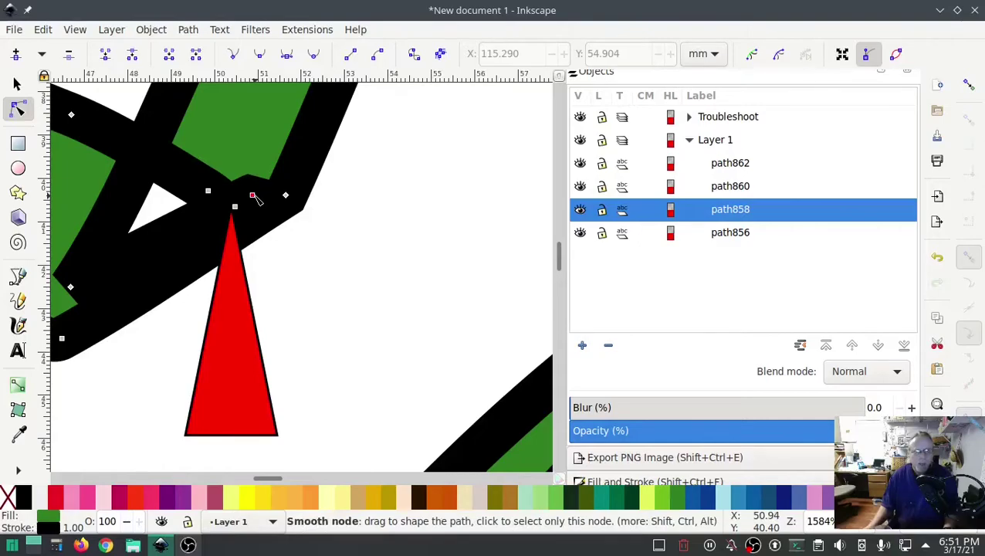
click(253, 197)
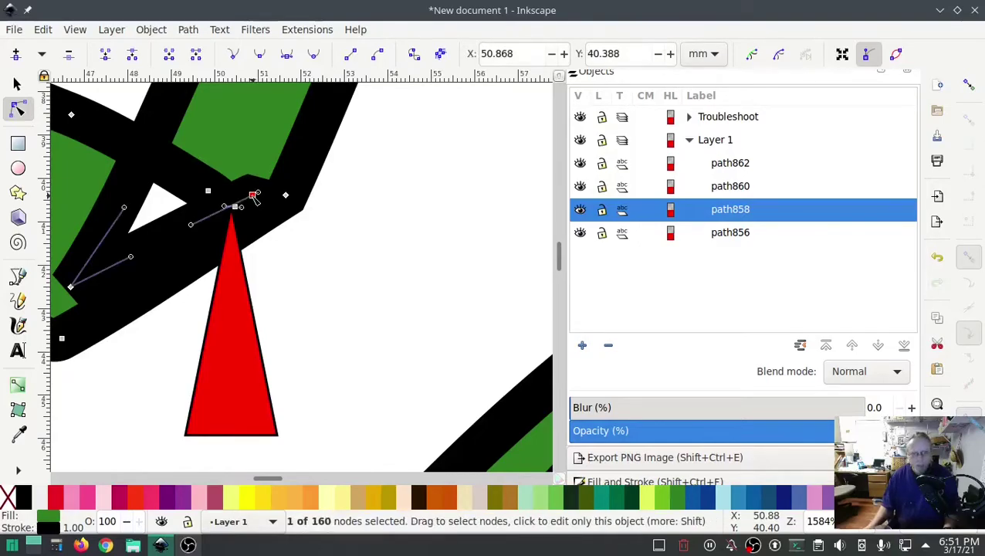
mouse_move(191, 224)
mouse_down()
mouse_move(190, 181)
mouse_move(217, 306)
mouse_move(289, 255)
mouse_move(177, 228)
mouse_up()
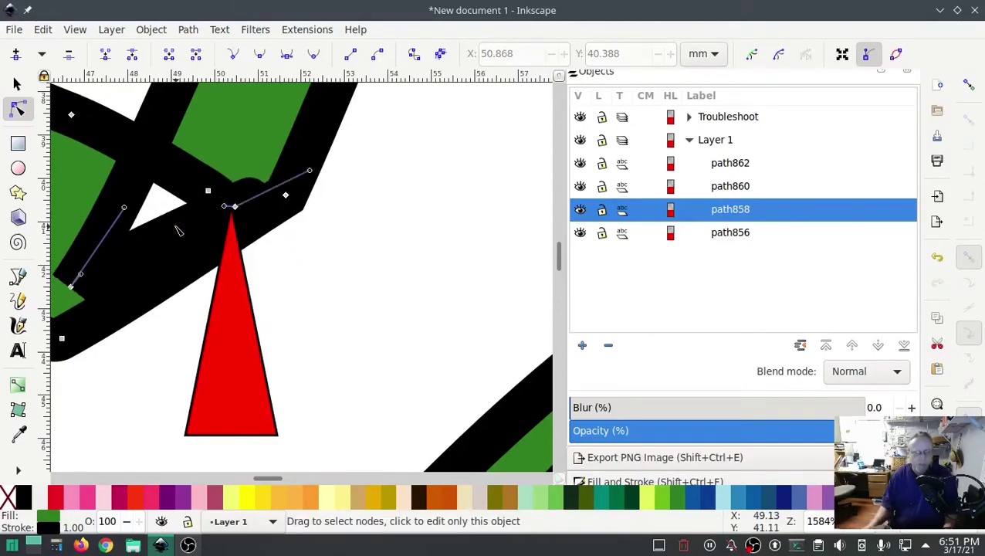
click(234, 208)
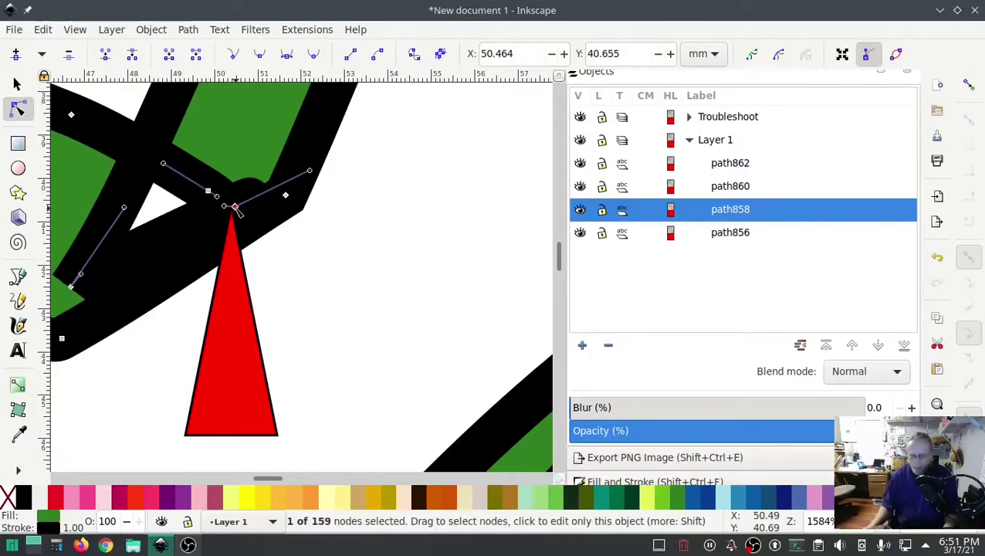
key(Delete)
Delete the inner corner node at path858's notch and move a neighbouring upper-edge node to about X 48.690, Y 38.376
scroll(352, 257, down, 3)
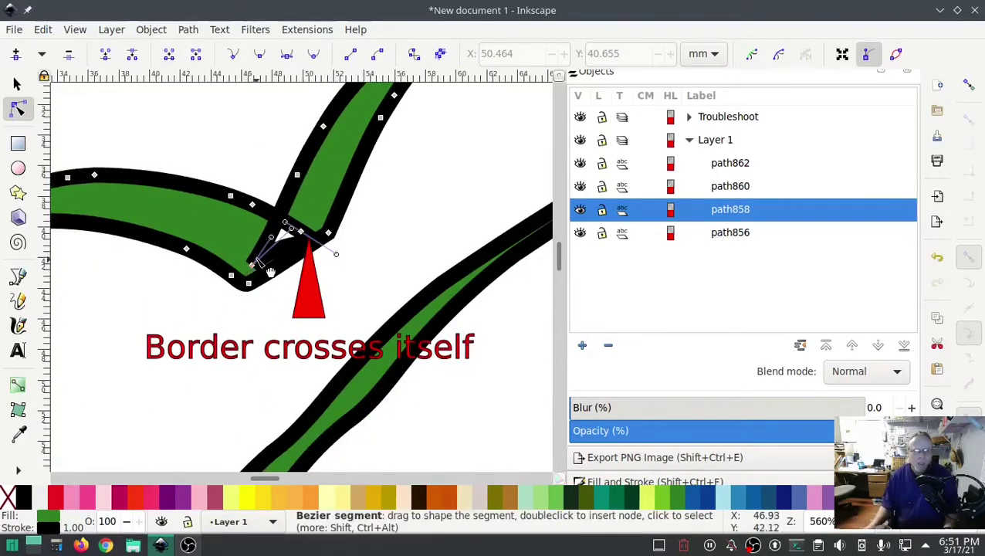
drag(272, 237, 215, 158)
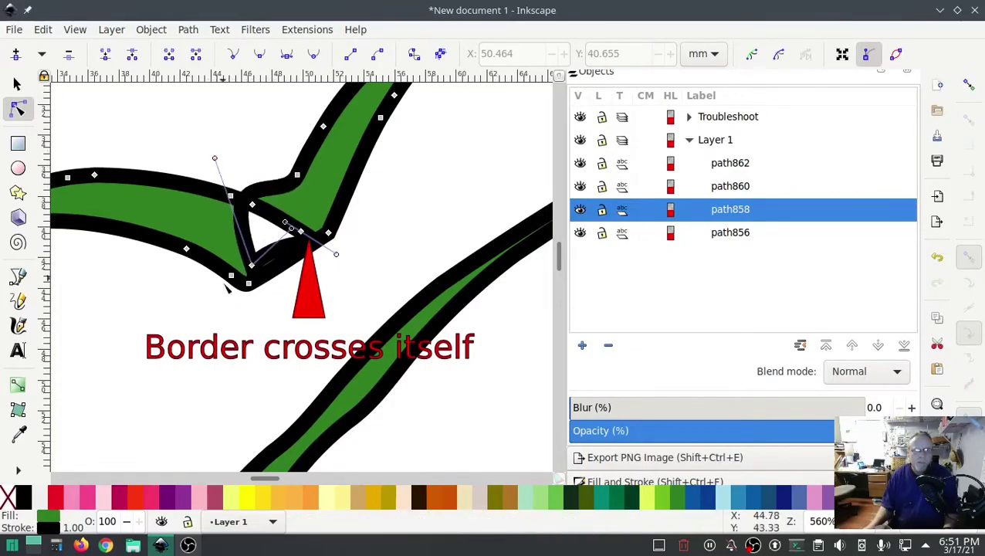
drag(251, 265, 233, 245)
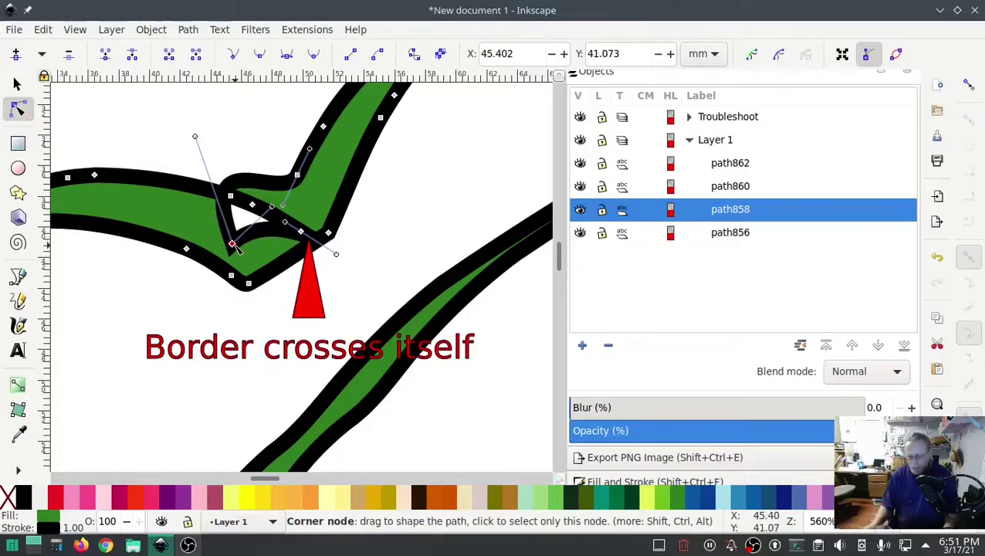
key(Delete)
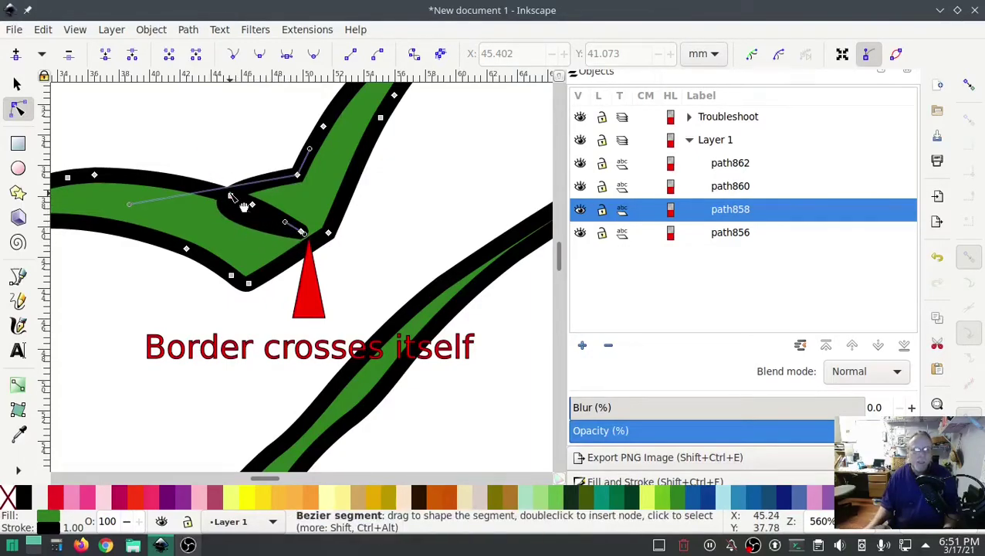
drag(302, 232, 263, 229)
drag(230, 196, 283, 203)
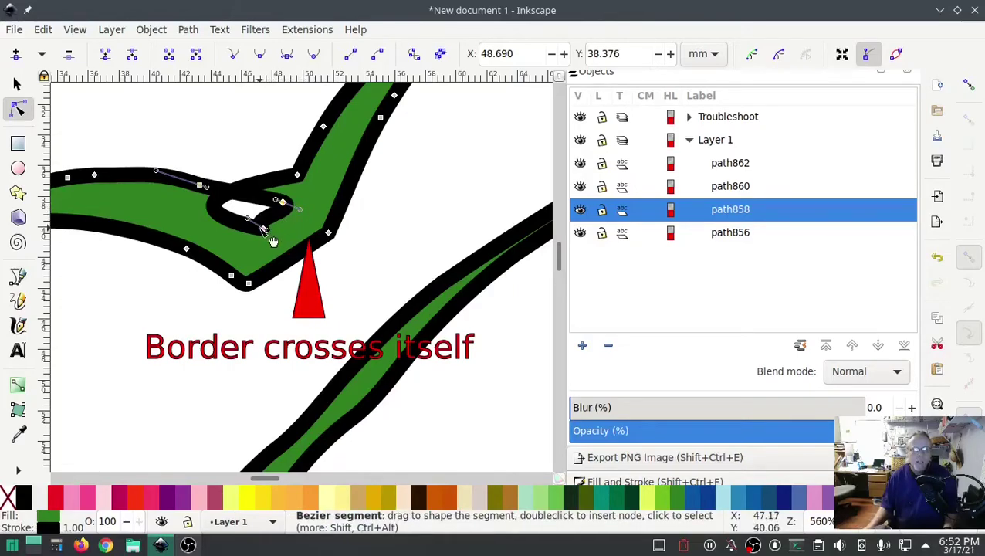
Delete path858's surplus node right of the notch and adjust the curve handles so its upper edge forms a clean V
mouse_move(265, 228)
mouse_down()
mouse_move(324, 191)
mouse_move(311, 139)
mouse_move(320, 156)
mouse_up()
click(329, 193)
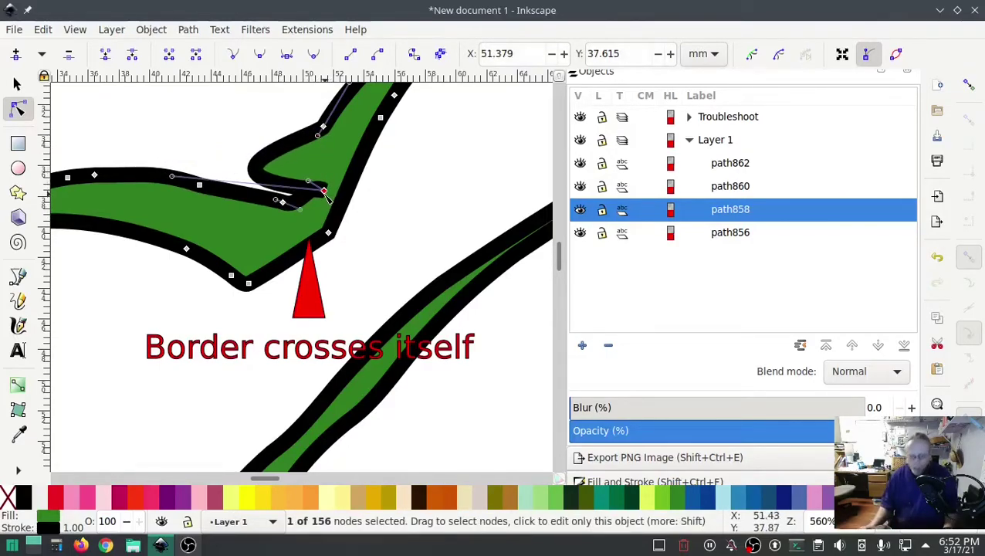
key(shift+s)
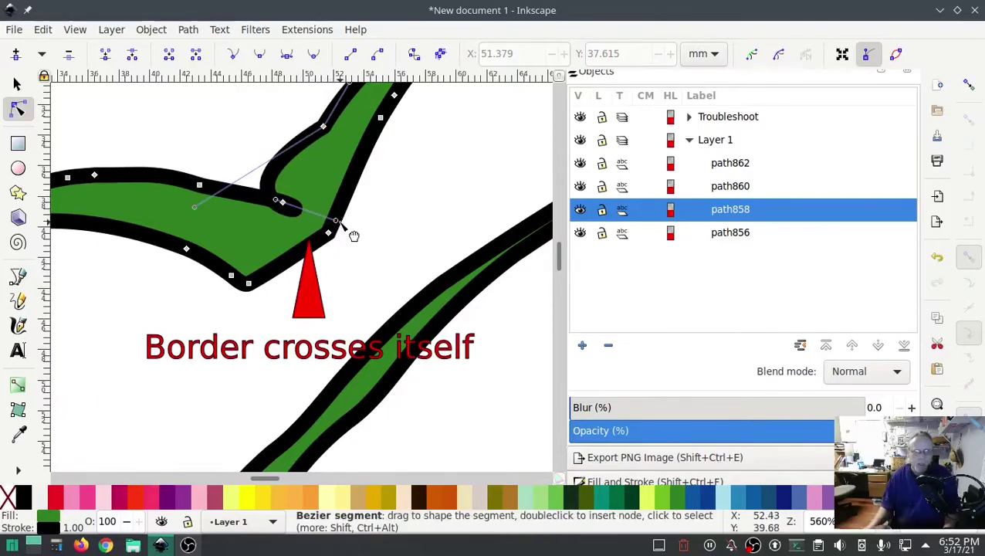
drag(337, 223, 311, 148)
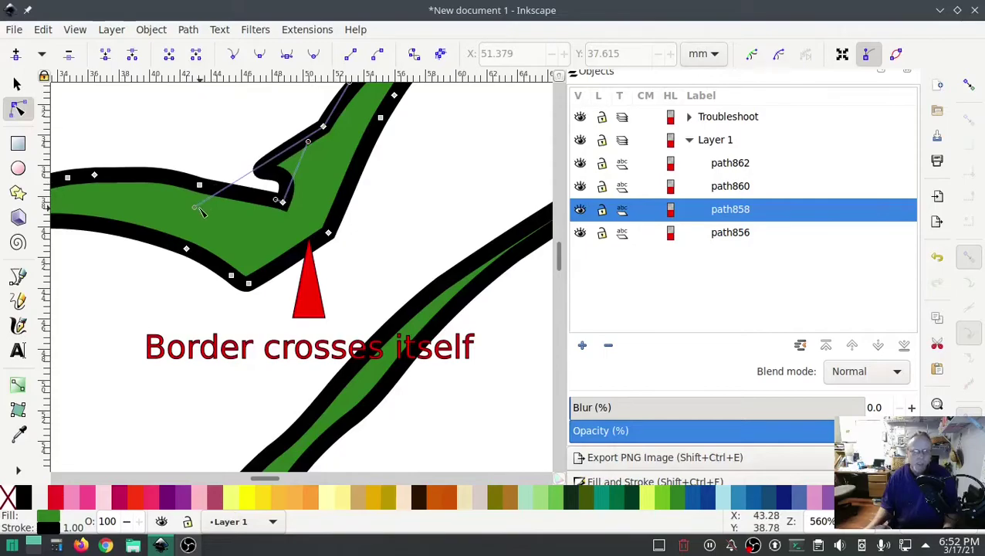
drag(198, 208, 301, 165)
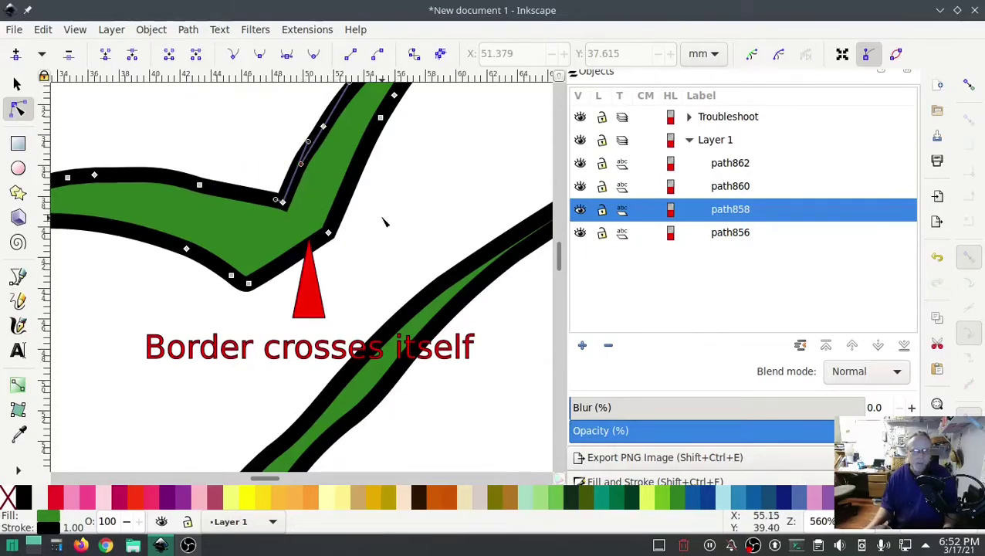
scroll(384, 222, down, 2)
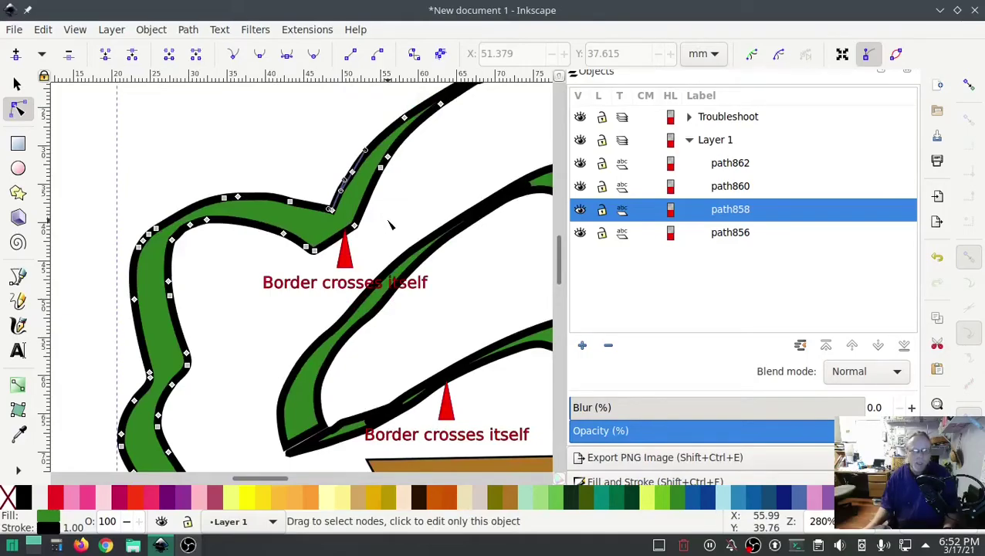
click(436, 392)
click(441, 391)
shift+click(455, 388)
scroll(466, 394, up, 5)
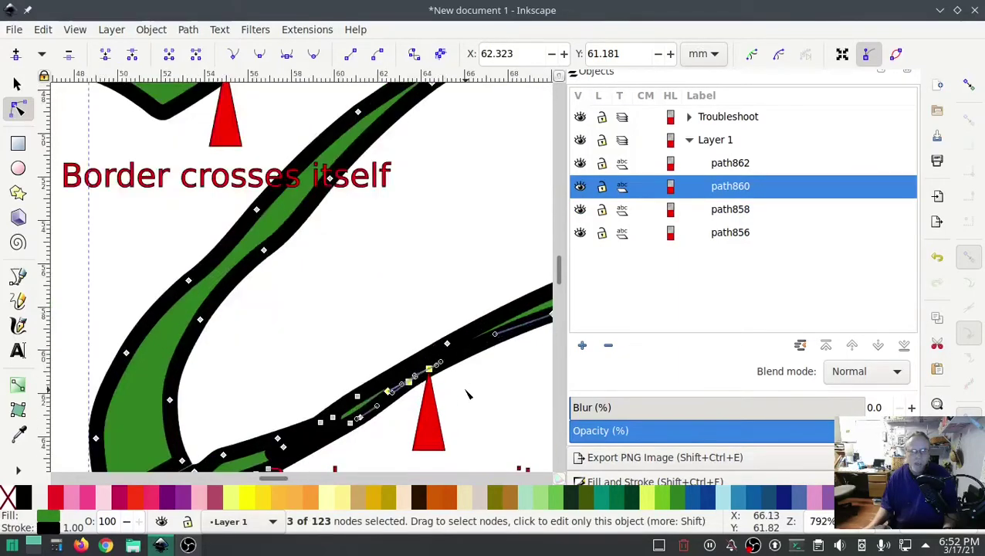
click(436, 378)
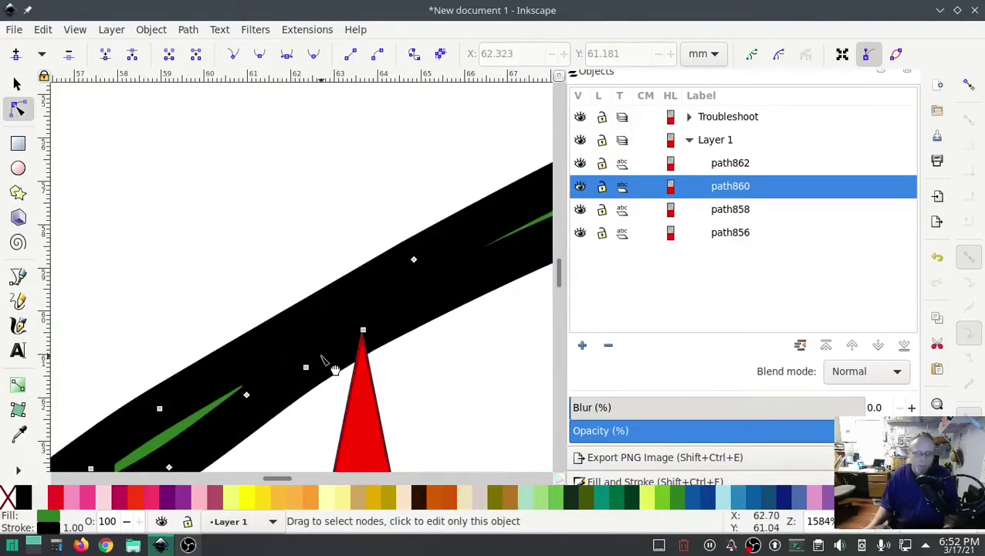
click(477, 389)
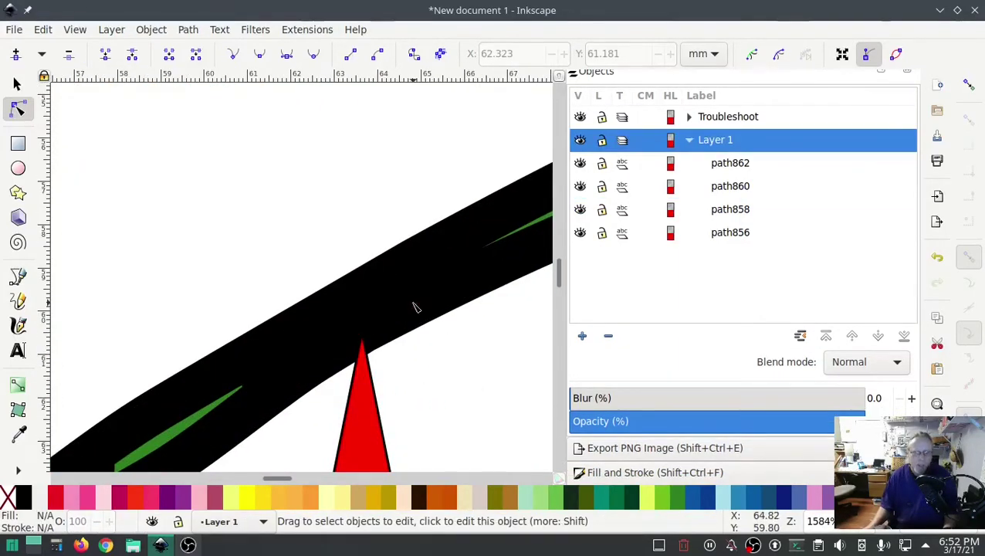
Delete path860's node at about X 60.985, Y 61.928 and its node at the marker tip, about X 63.661, Y 60.433
click(251, 396)
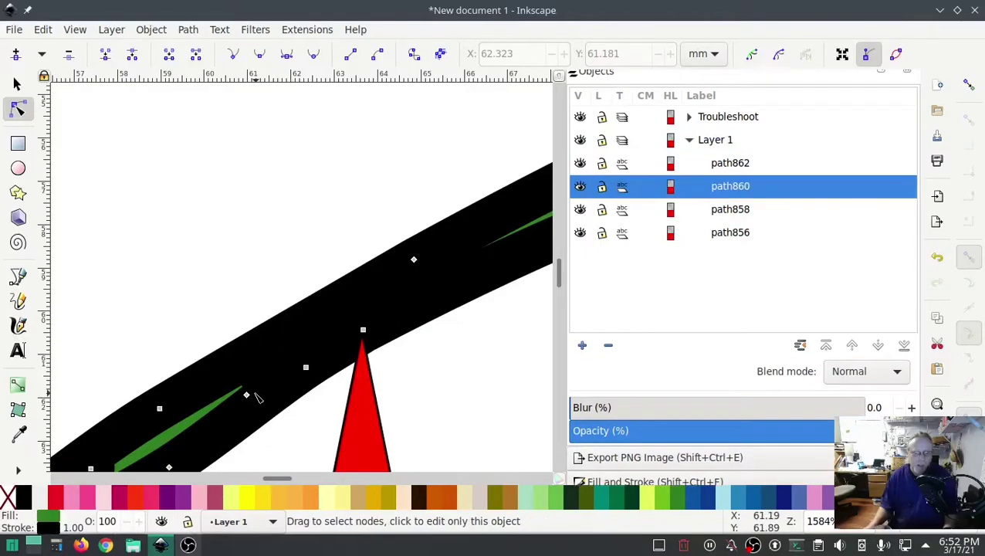
click(247, 396)
key(Delete)
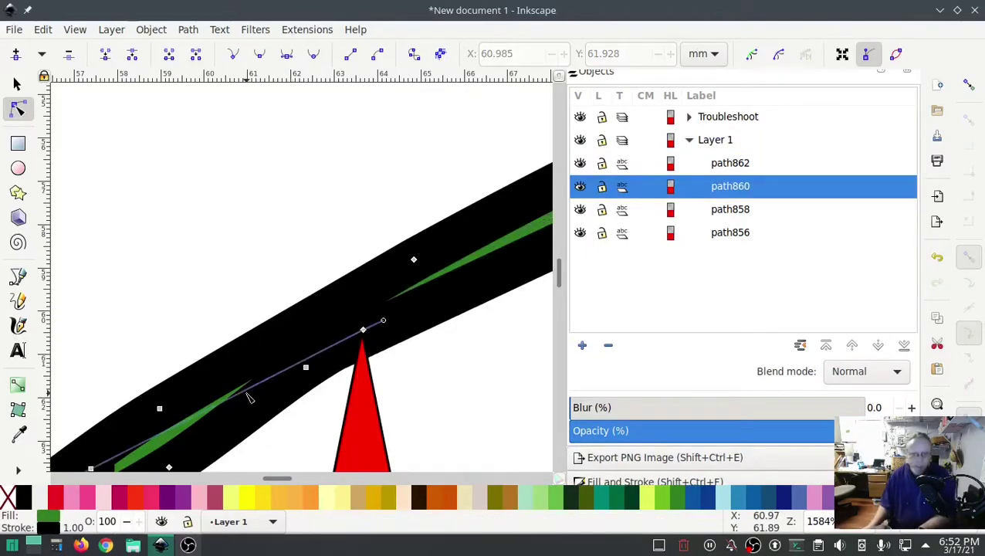
click(363, 330)
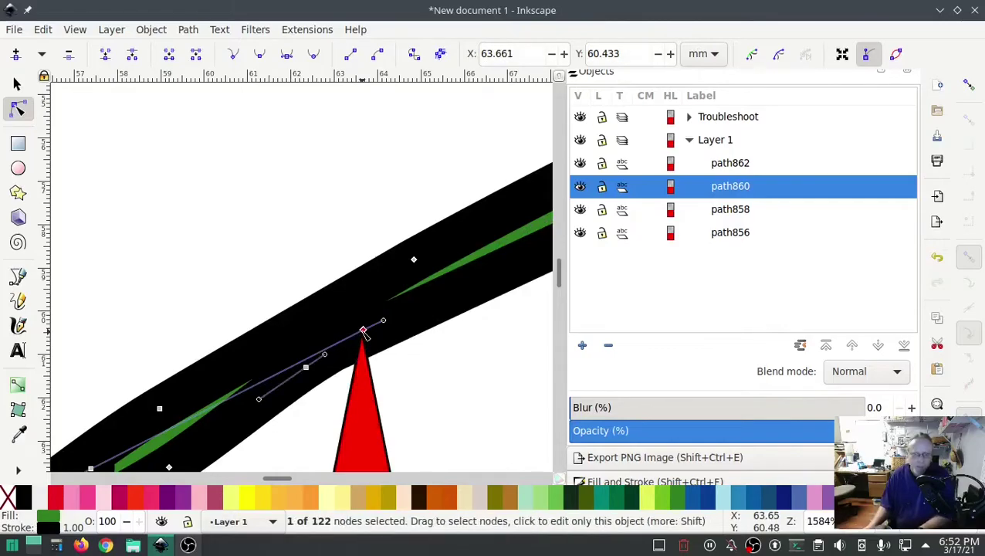
key(Delete)
click(475, 369)
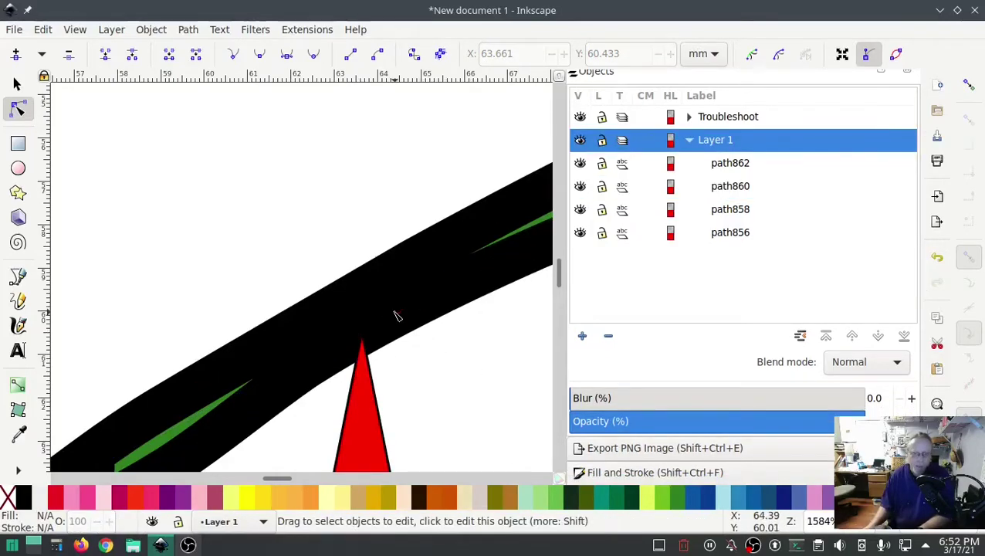
Delete path860's surplus upper-edge nodes at about X 54.155, Y 65.540 and X 56.598, Y 63.965, left of the marker
drag(423, 380, 494, 249)
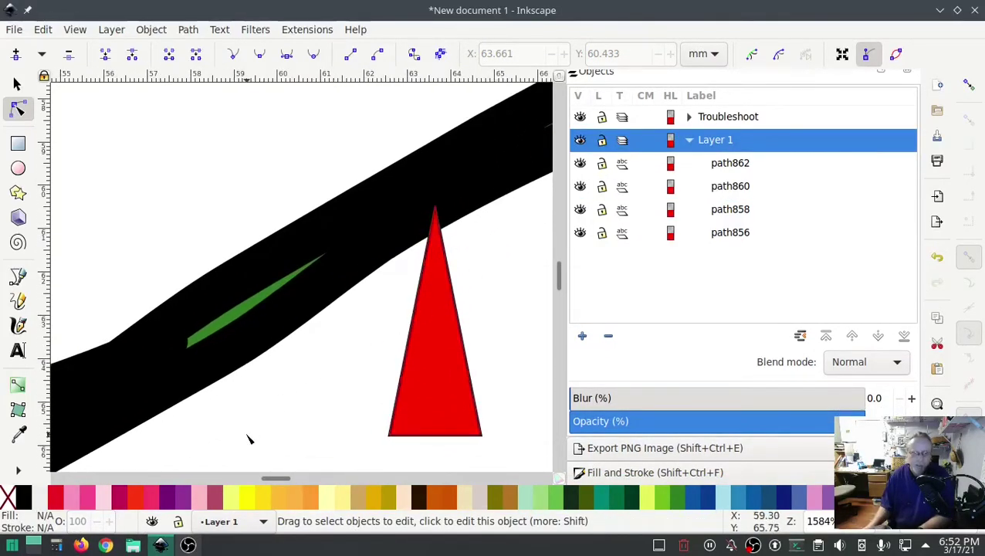
drag(249, 437, 415, 332)
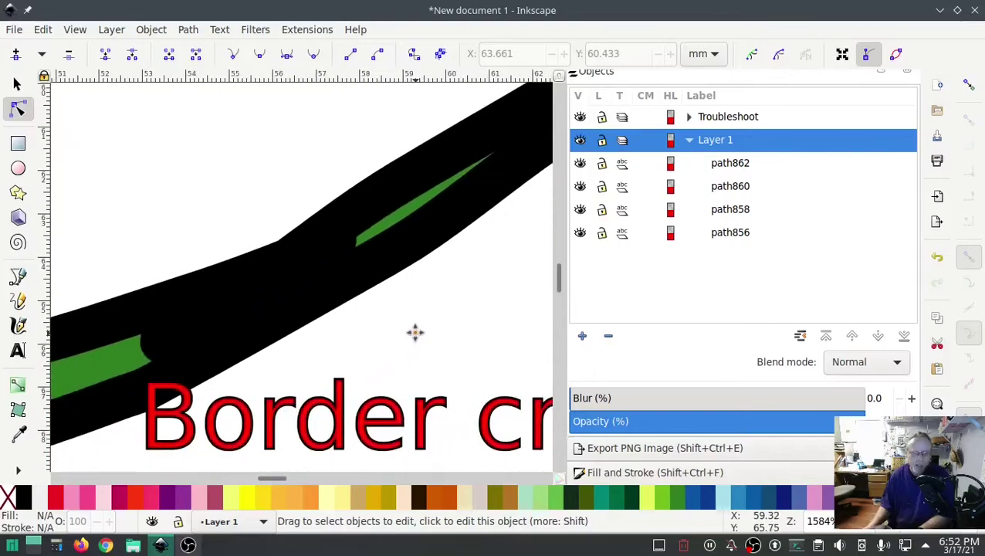
click(287, 263)
drag(341, 244, 268, 275)
click(193, 324)
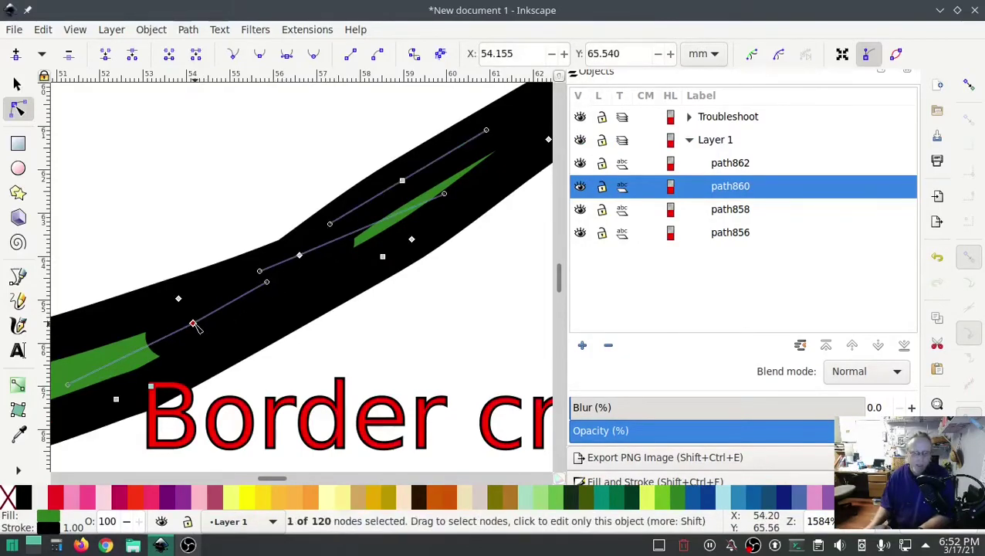
key(Delete)
click(301, 257)
key(Delete)
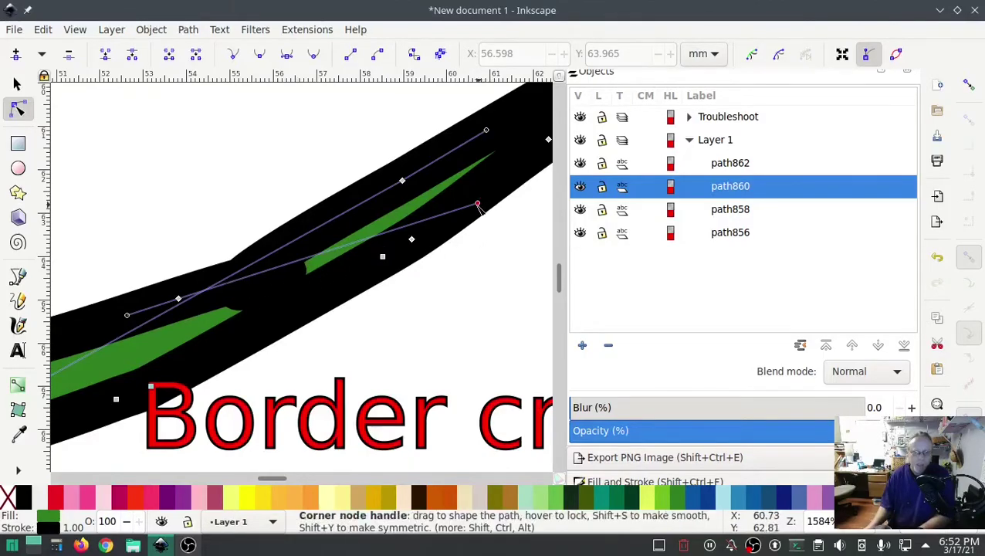
Shorten the curve handles on both ends of path860's merged upper-edge segment so it follows the strip smoothly
mouse_move(473, 206)
mouse_down()
mouse_move(316, 248)
mouse_move(286, 225)
mouse_move(368, 154)
mouse_move(427, 155)
mouse_move(308, 240)
mouse_up()
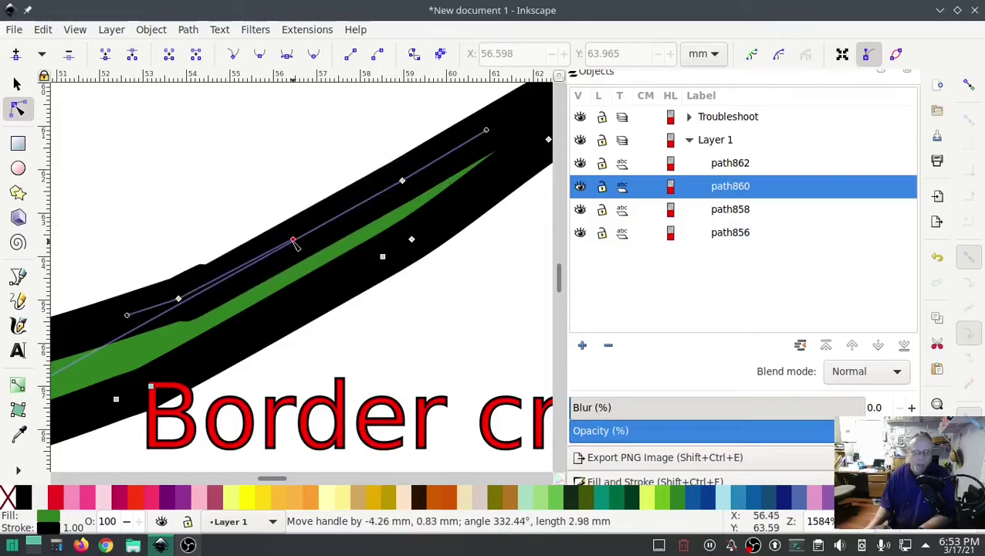
drag(115, 451, 270, 342)
drag(165, 302, 513, 113)
mouse_move(501, 257)
mouse_down()
mouse_move(397, 325)
mouse_move(311, 409)
mouse_up()
drag(450, 368, 314, 415)
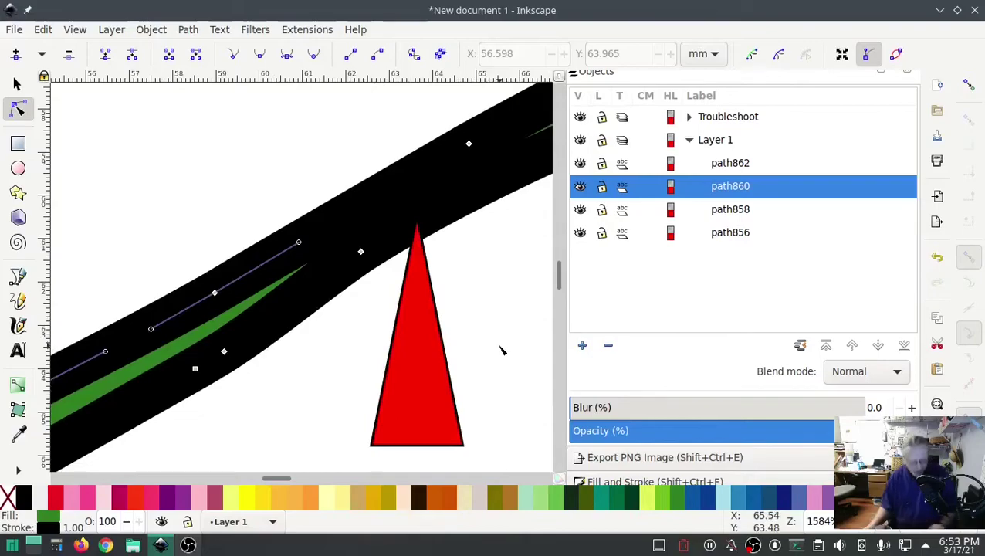
Delete path862's node at about X 105.257, Y 61.786, beside the tip of its "Border crosses itself" marker
scroll(477, 372, down, 3)
scroll(475, 379, down, 1)
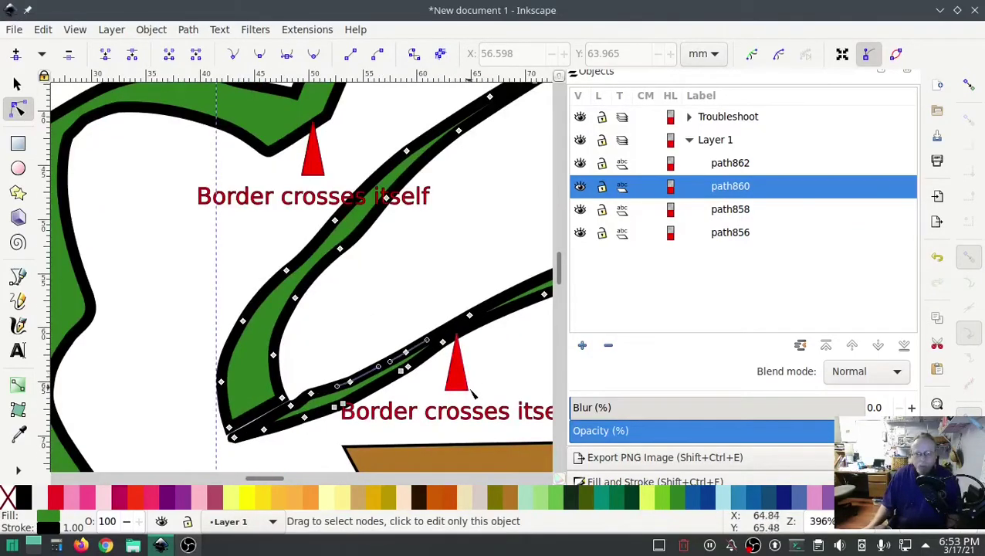
scroll(488, 372, down, 2)
drag(505, 370, 188, 244)
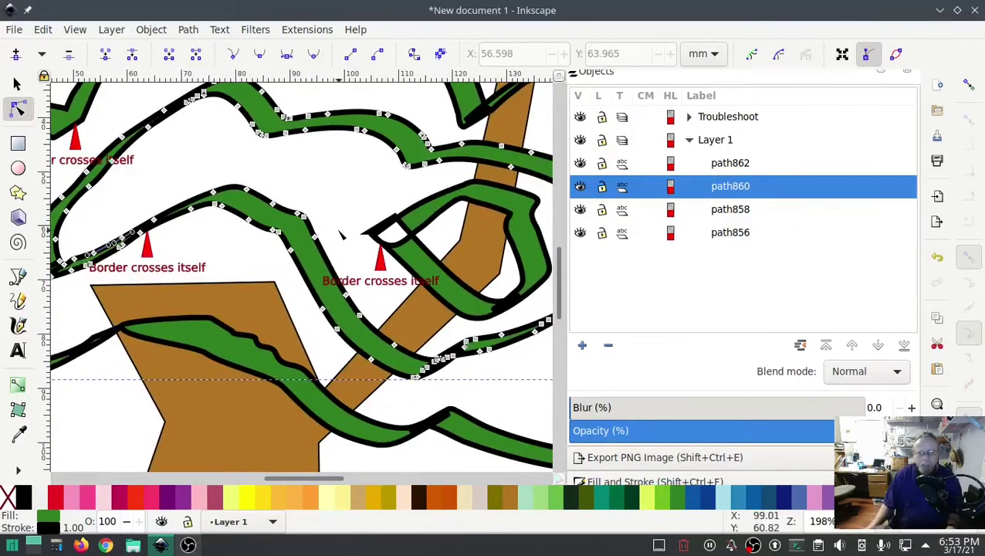
click(388, 250)
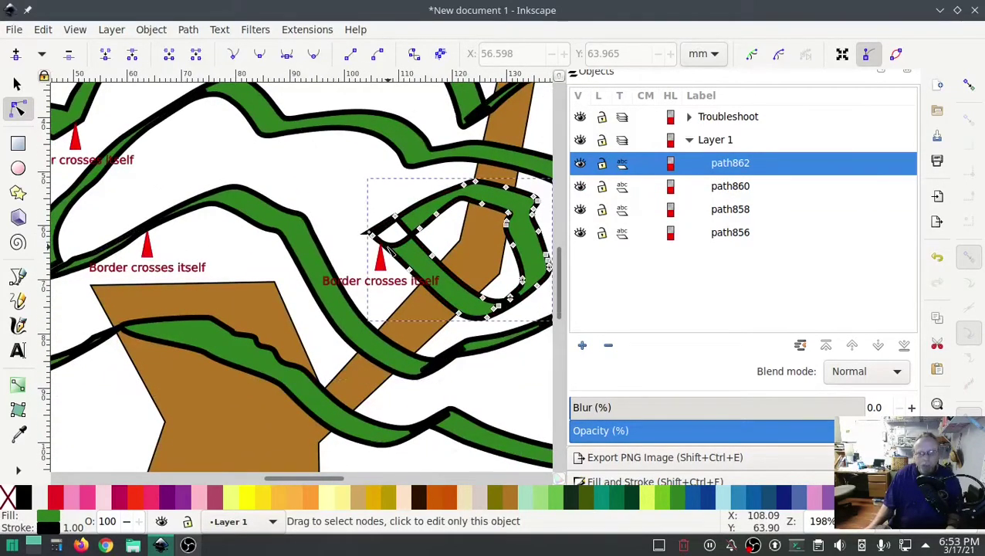
scroll(383, 254, up, 5)
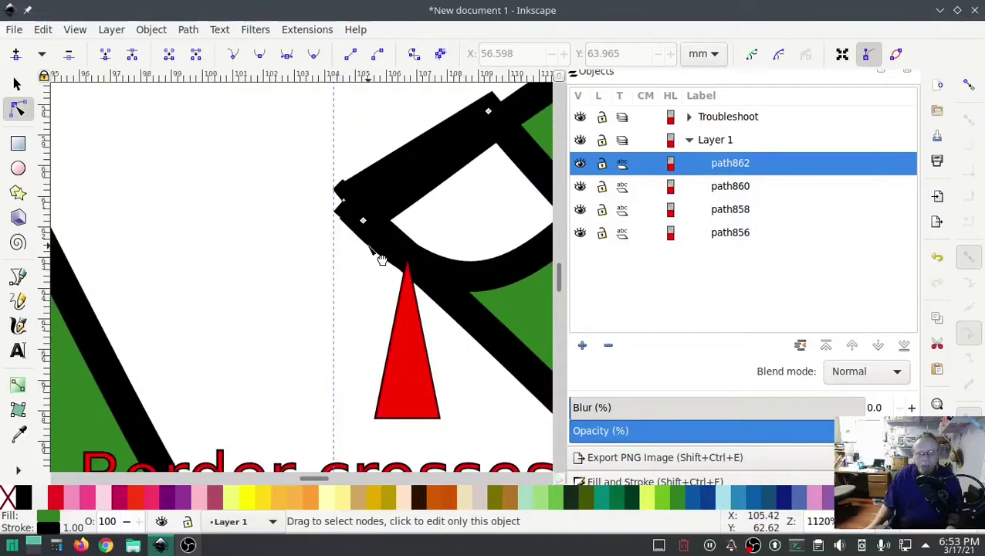
click(363, 221)
key(Delete)
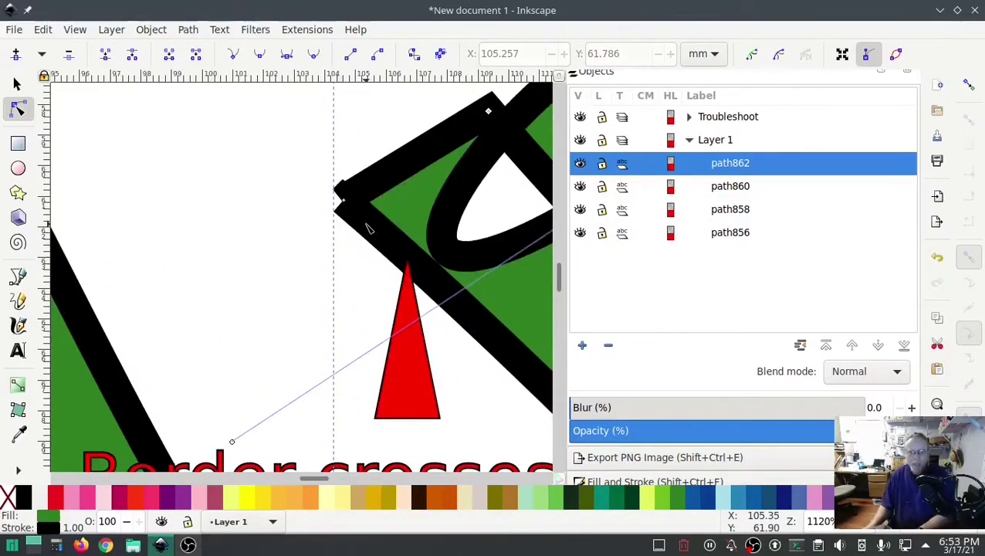
Shorten the long handle of path862's inner-edge curve and adjust it so the rounded end clears the diagonal strip
drag(357, 280, 114, 352)
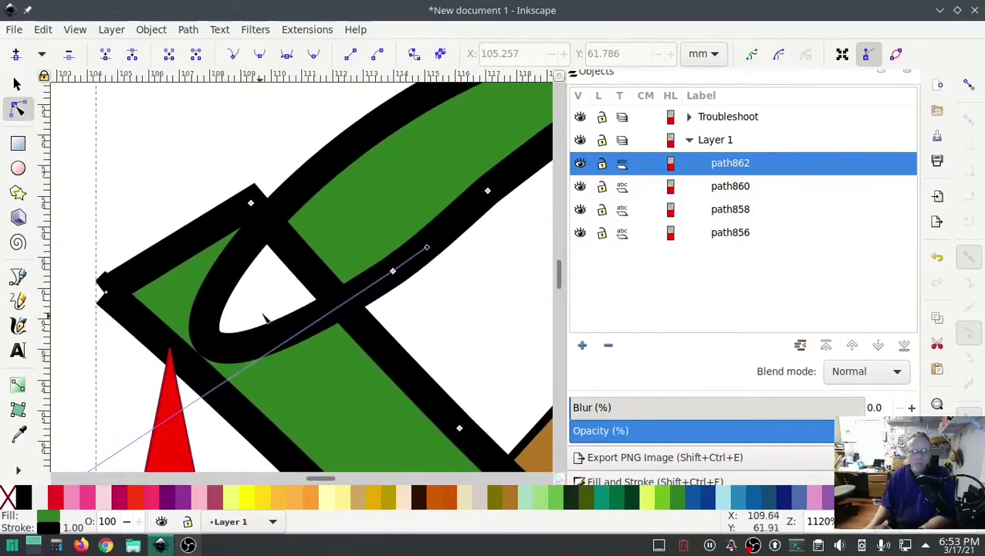
scroll(130, 382, down, 5)
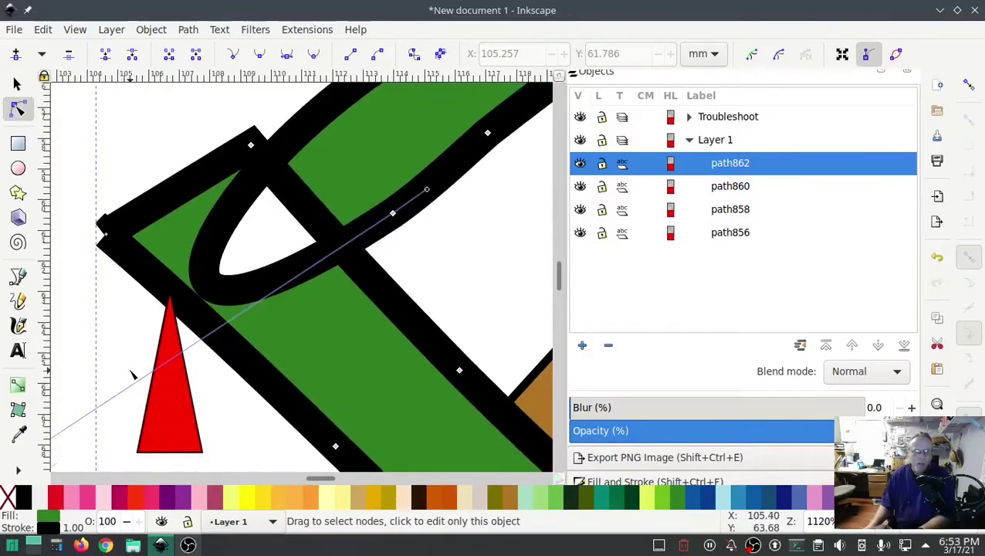
drag(125, 246, 393, 125)
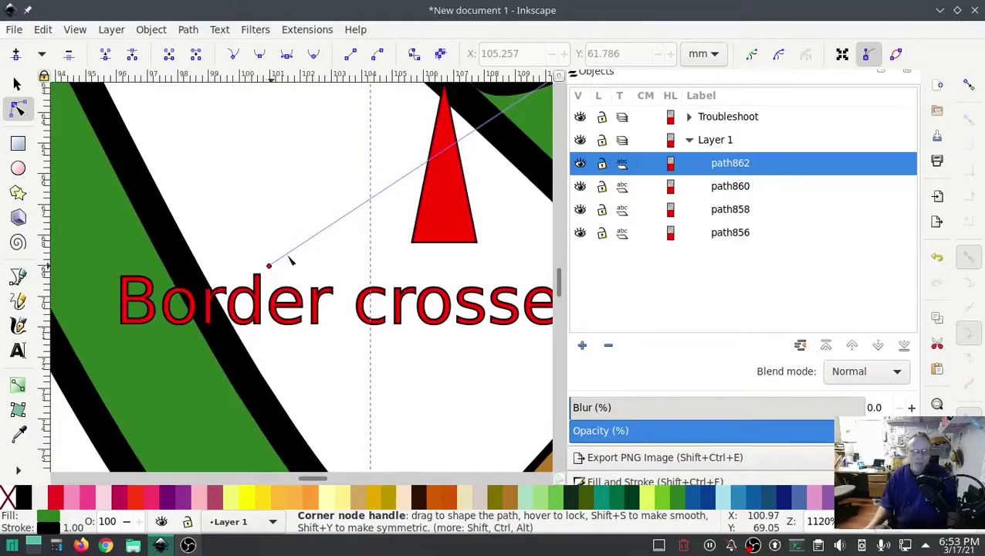
drag(290, 258, 521, 104)
drag(521, 150, 180, 409)
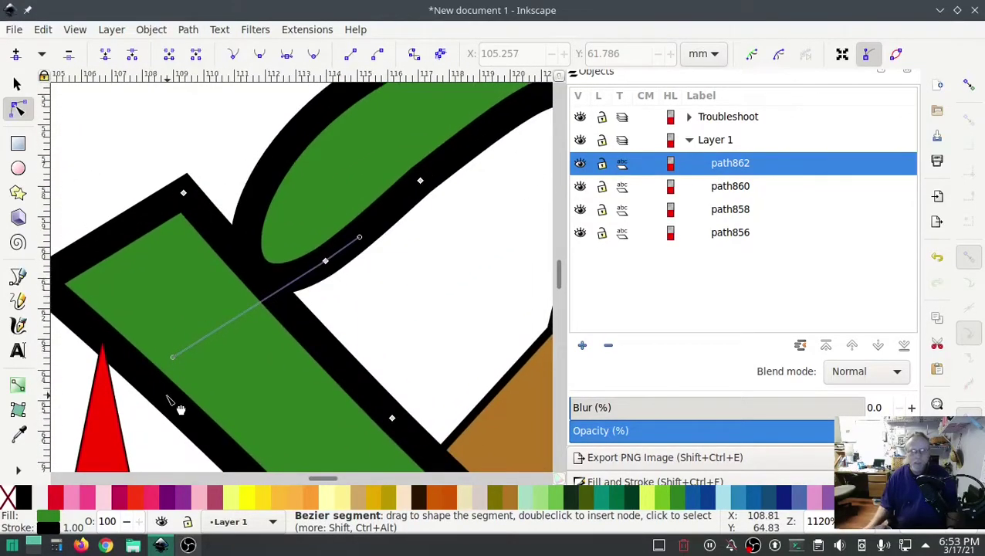
drag(172, 357, 216, 271)
ctrl+scroll(315, 378, down, 4)
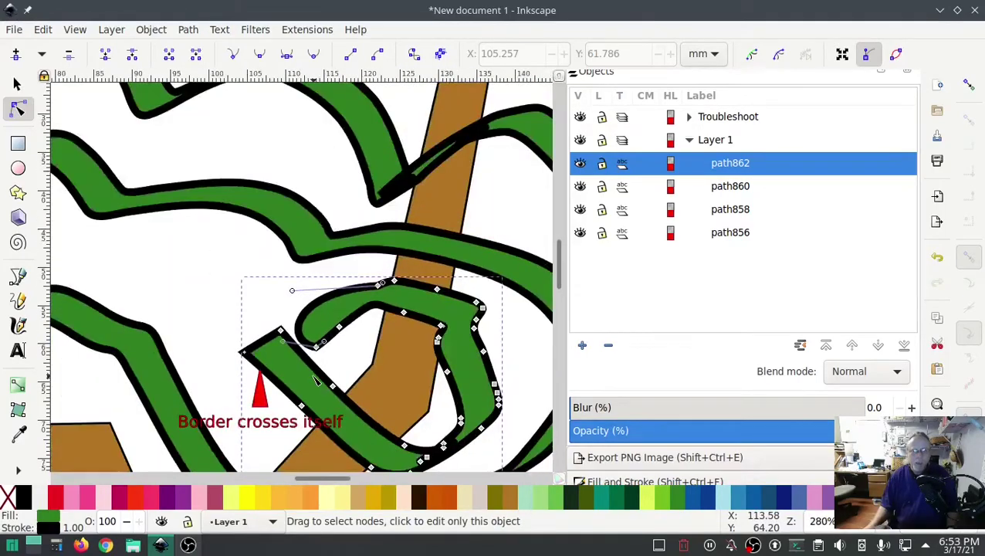
ctrl+scroll(315, 379, down, 1)
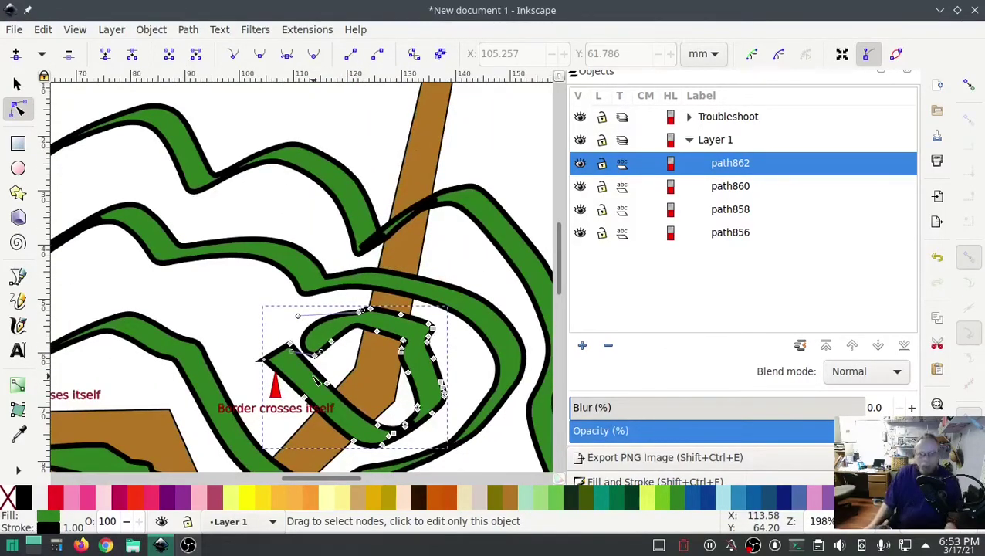
click(263, 359)
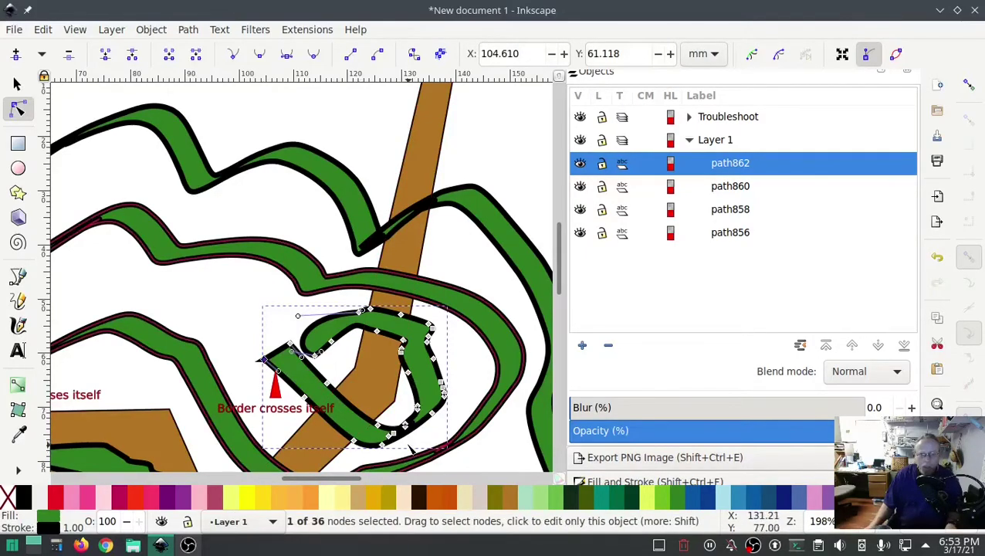
Delete the Troubleshoot layer with its old error markers
ctrl+scroll(411, 446, down, 3)
ctrl+scroll(411, 445, down, 2)
scroll(432, 459, down, 5)
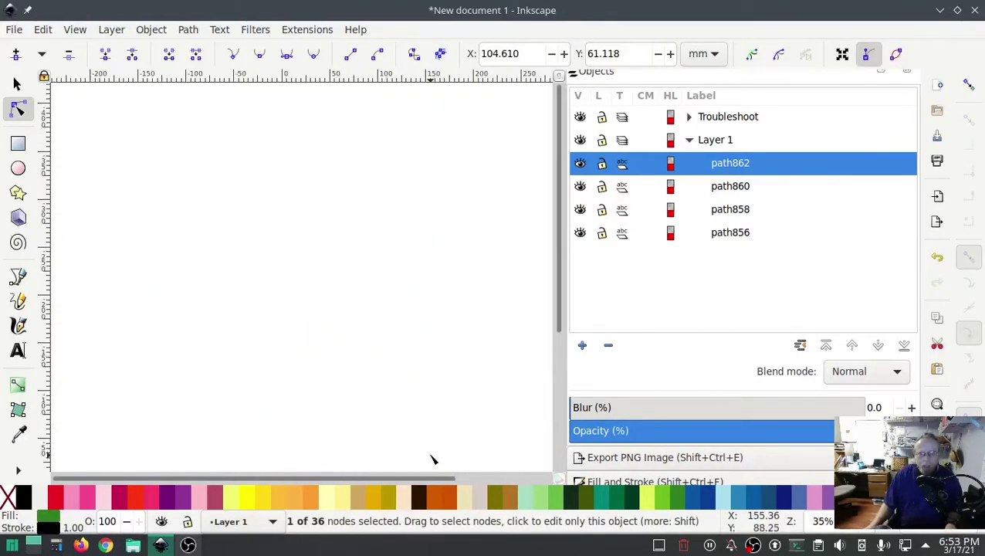
ctrl+scroll(448, 296, up, 3)
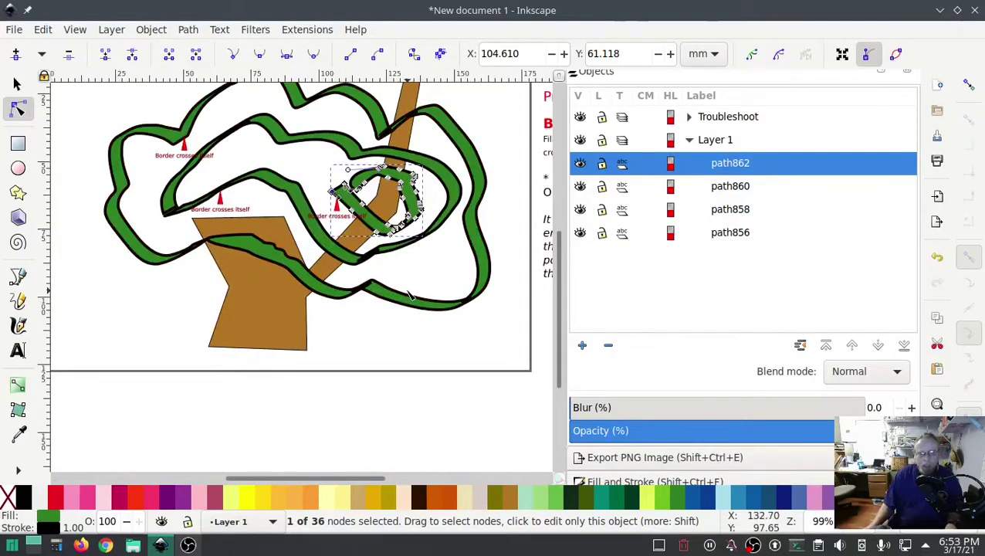
click(730, 116)
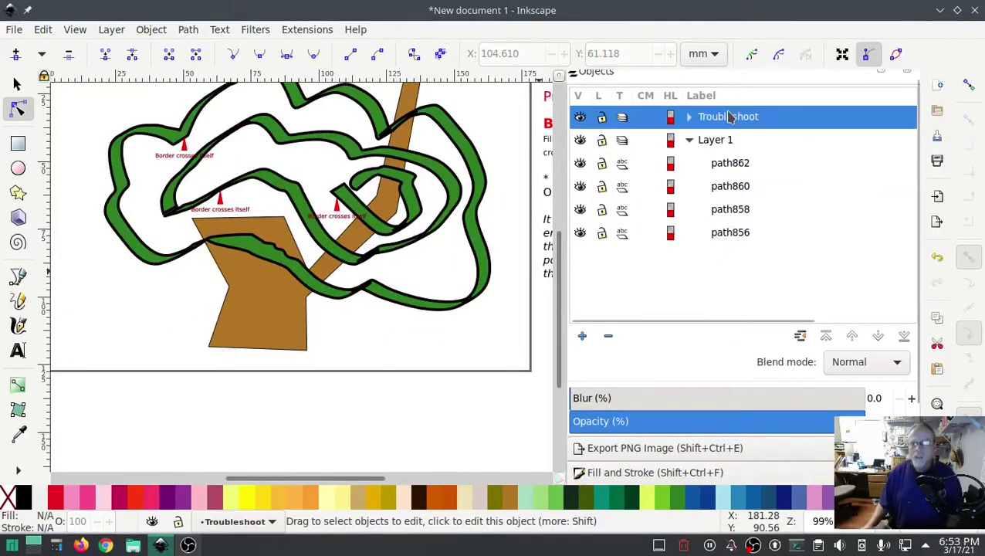
right_click(730, 116)
click(762, 456)
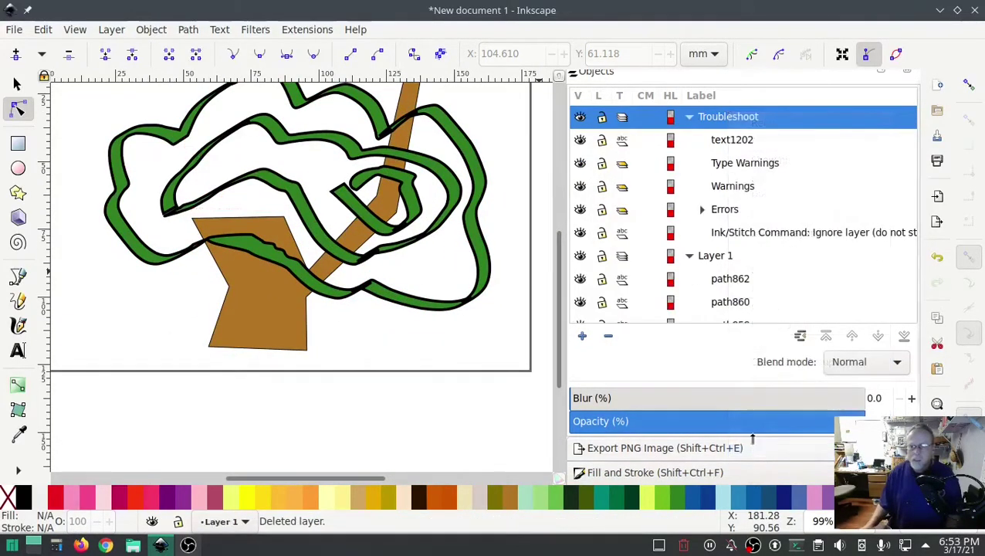
Rerun the Ink/Stitch troubleshooting check on the tree design
click(309, 30)
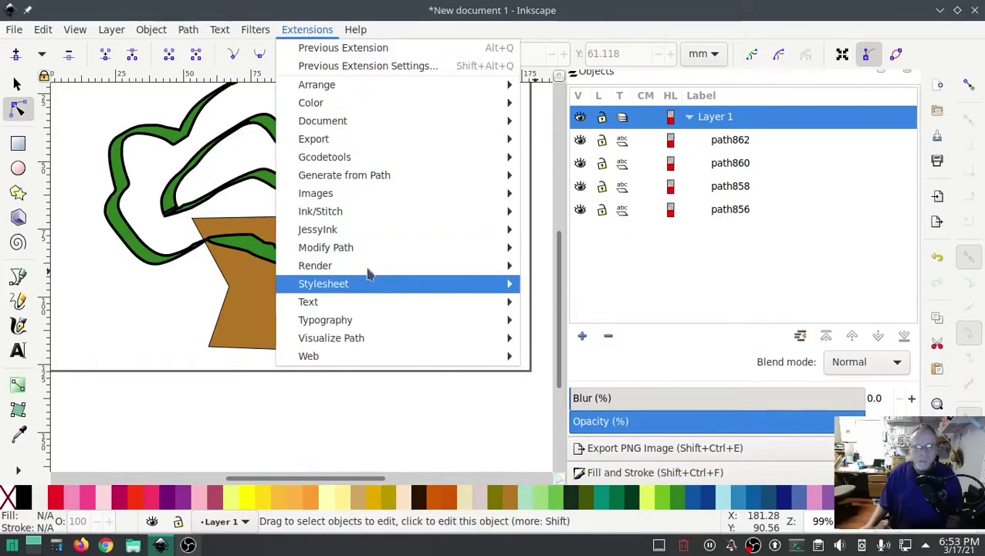
mouse_move(341, 214)
mouse_move(591, 340)
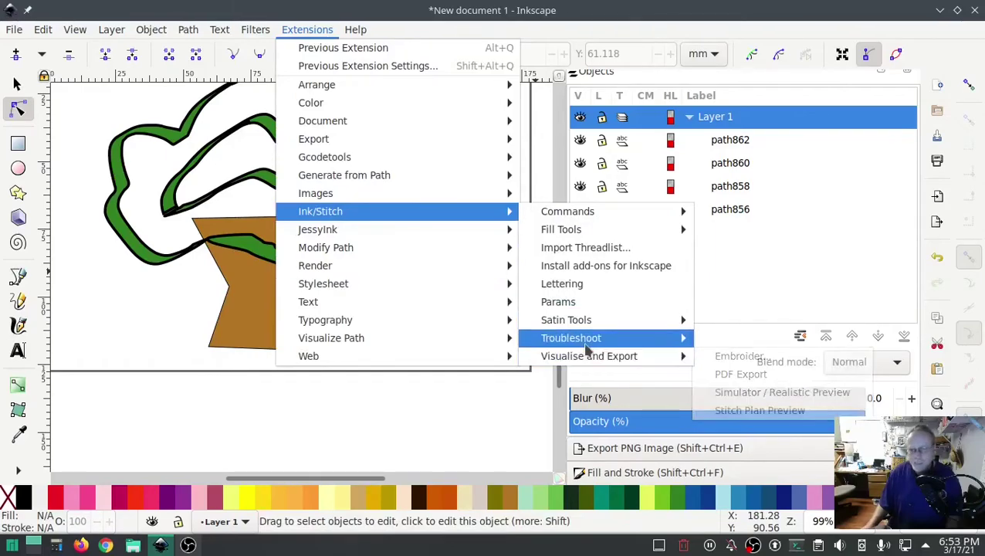
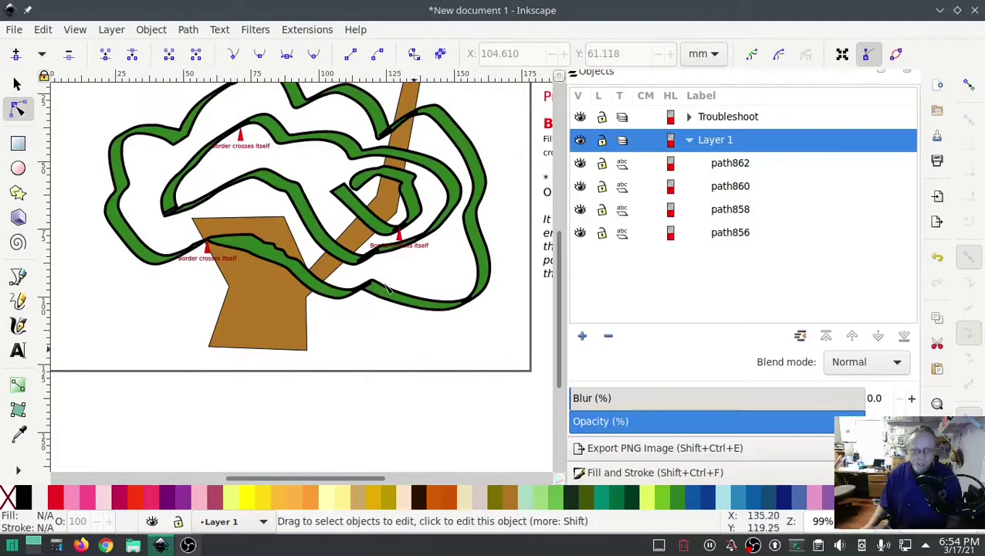
Delete path860's node at about X 70.853, Y 37.172, at the tip of the upper "Border crosses itself" marker
scroll(237, 126, up, 4)
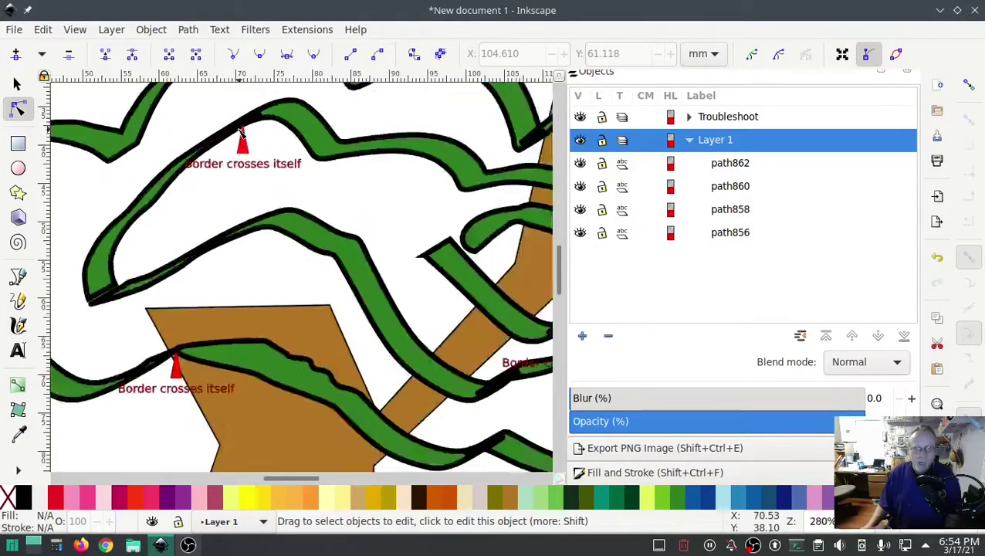
drag(297, 144, 325, 246)
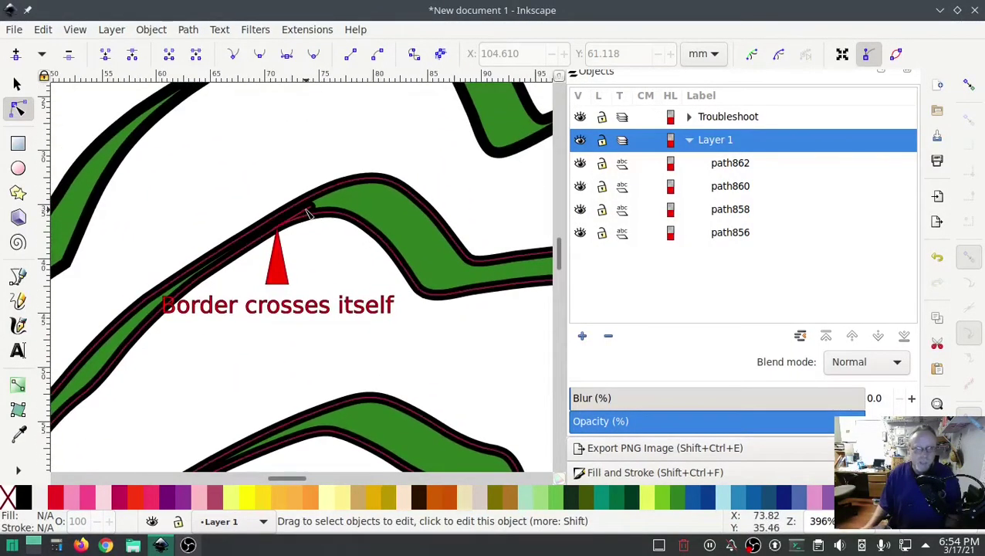
click(300, 222)
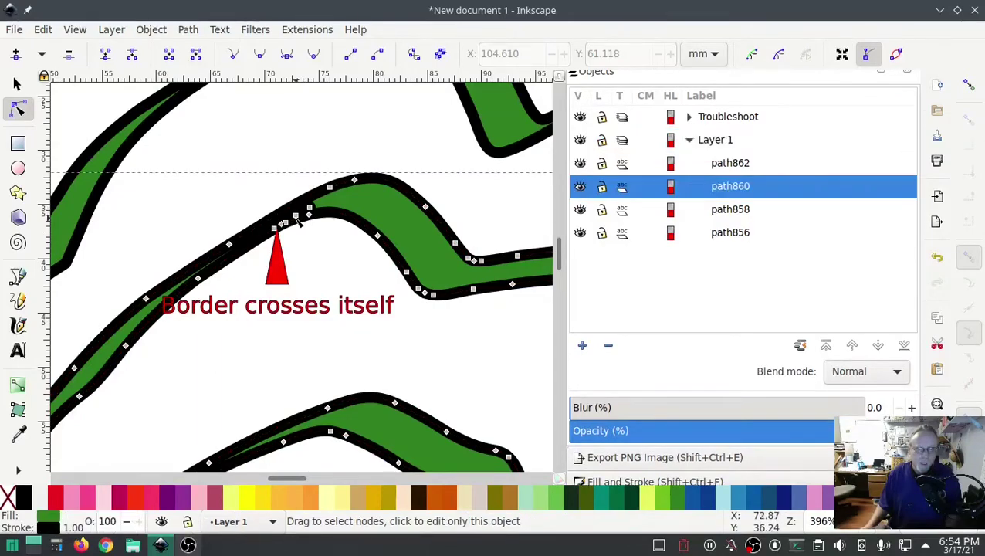
scroll(303, 233, up, 3)
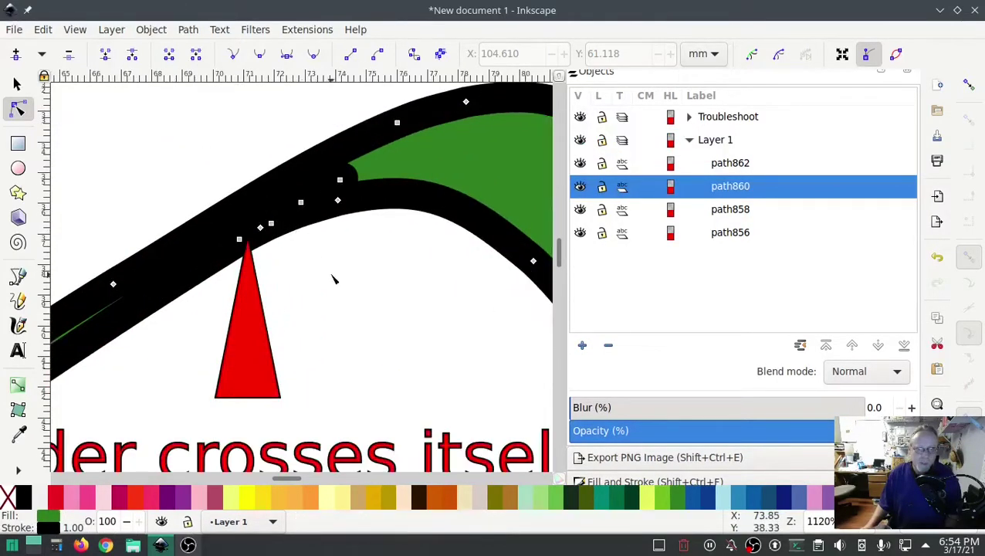
click(318, 247)
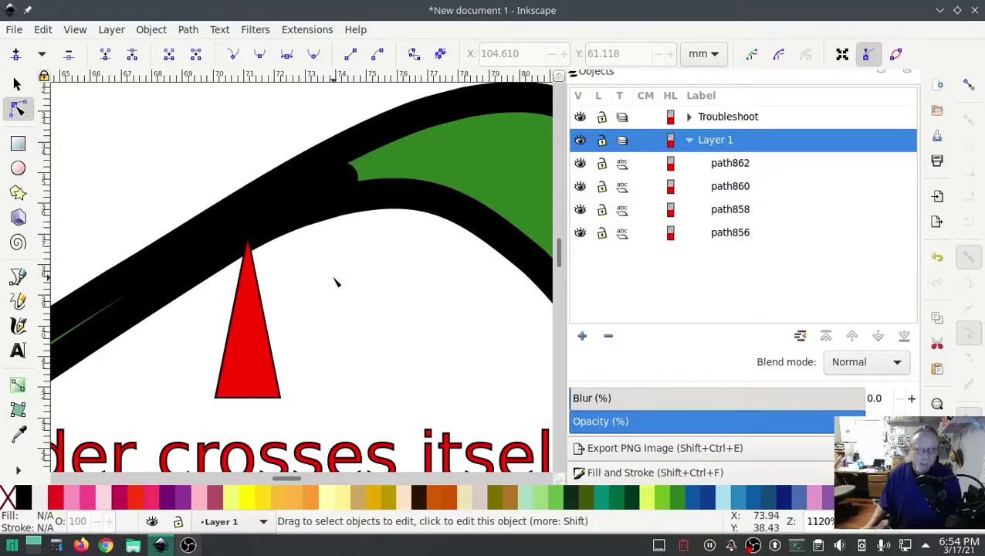
click(300, 220)
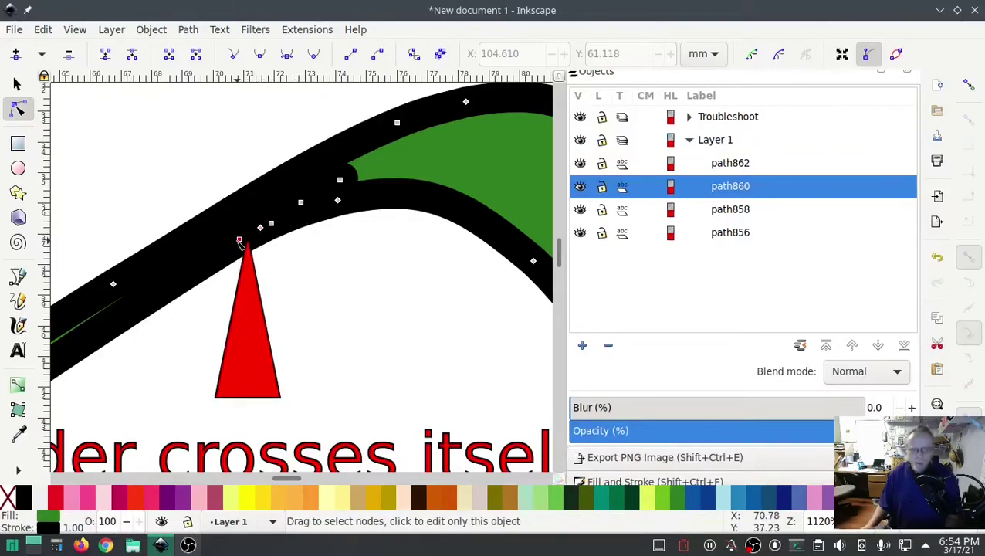
click(239, 240)
key(Delete)
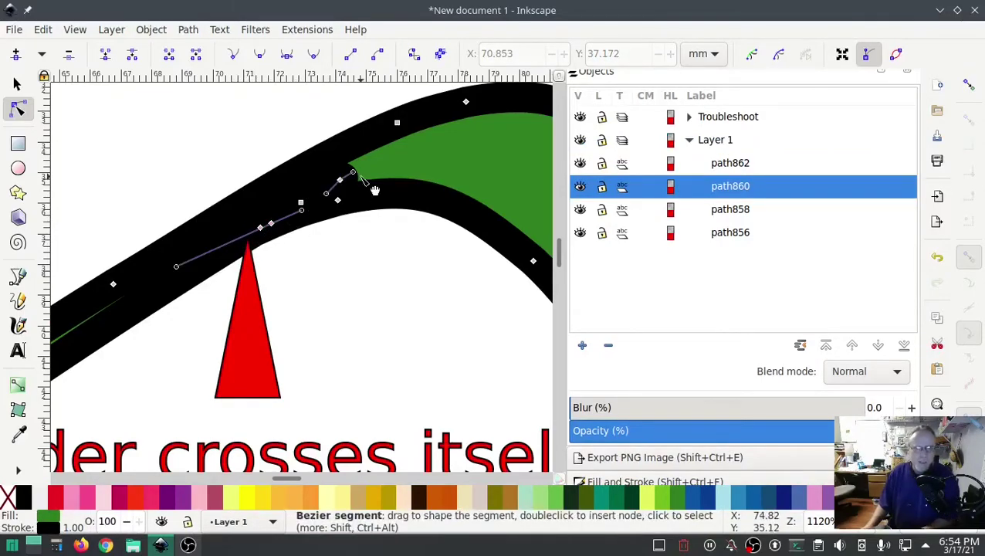
Delete path860's two inner nodes at about X 74.150, Y 35.224 and X 72.859, Y 35.963, then deselect the path
click(341, 182)
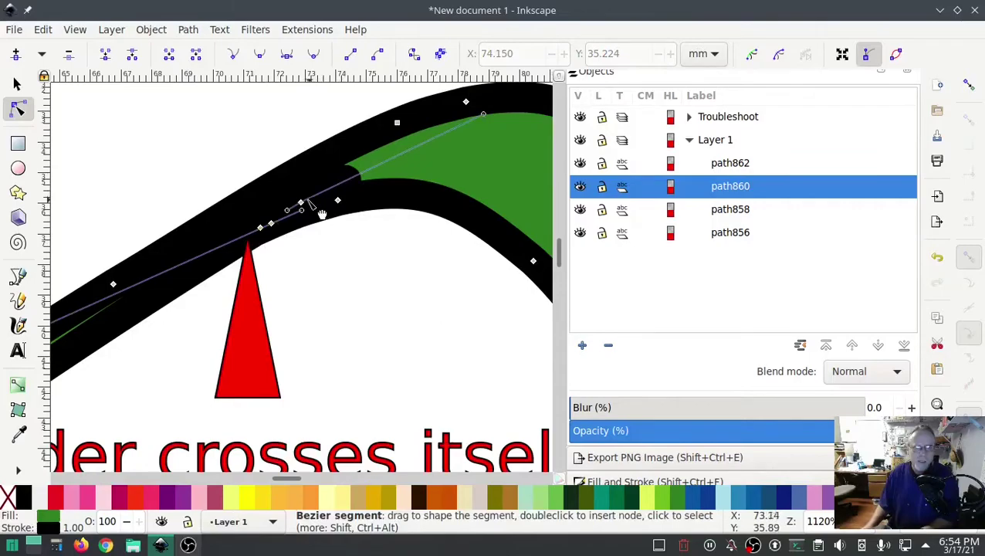
key(Delete)
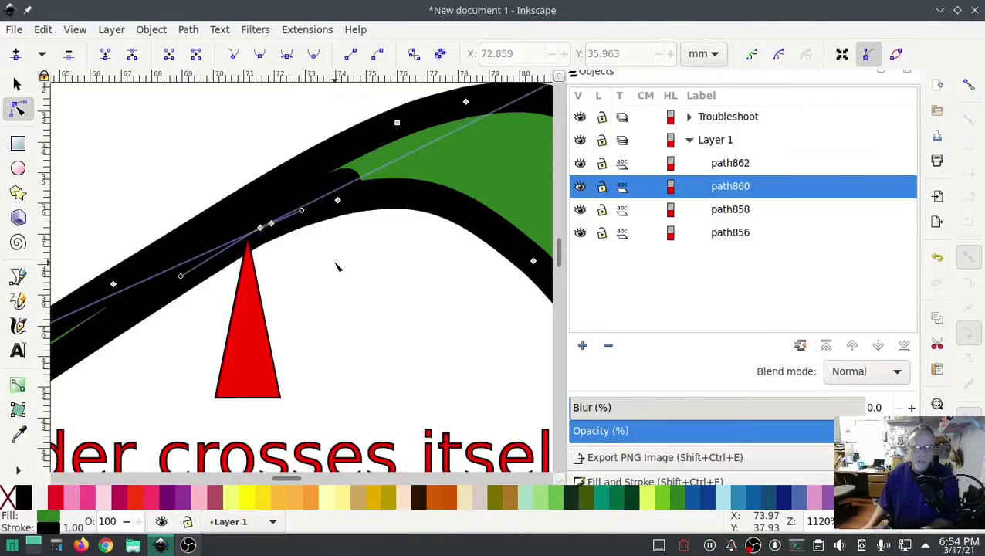
click(336, 266)
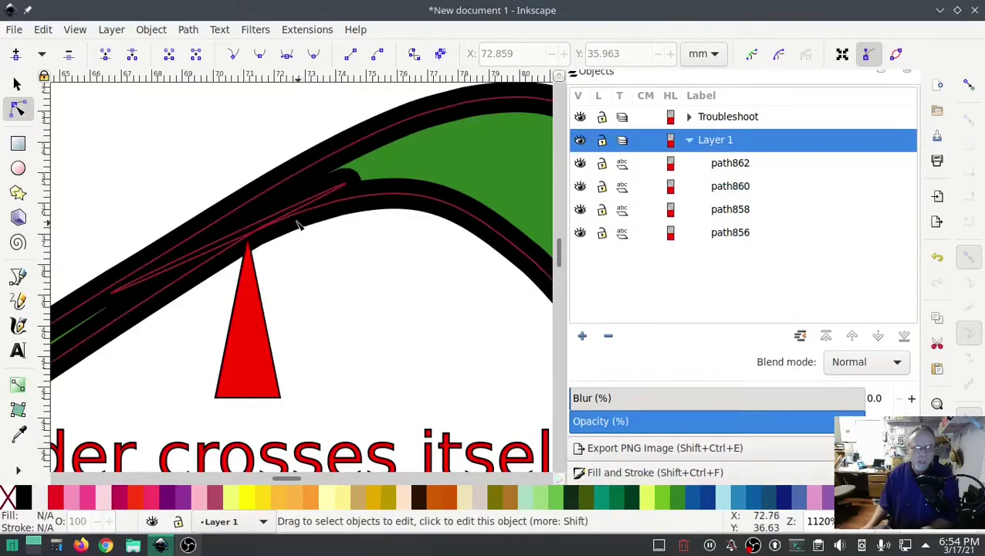
Delete path860's two nodes at about X 71.909, Y 36.656 and X 71.547, Y 36.785, above the upper marker's tip
click(297, 224)
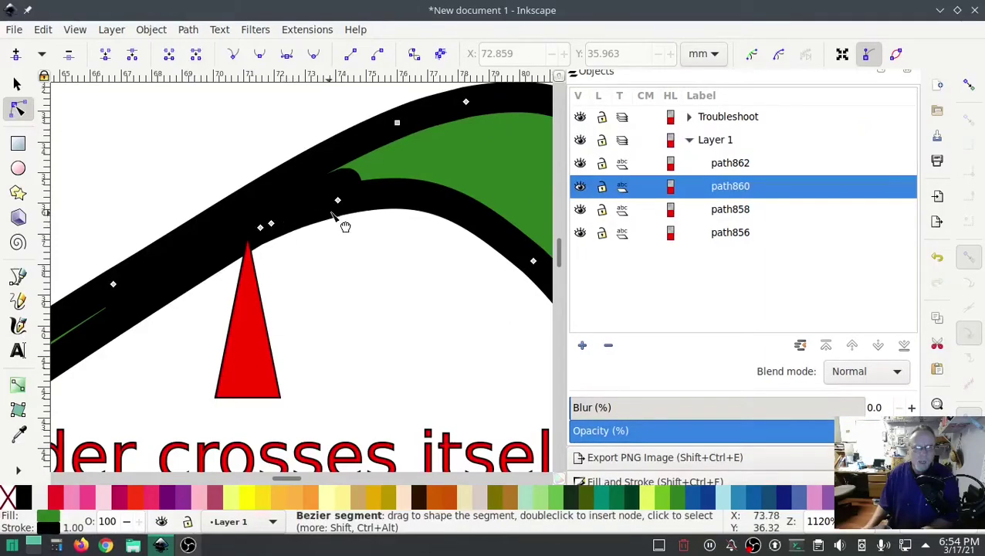
click(270, 224)
key(Delete)
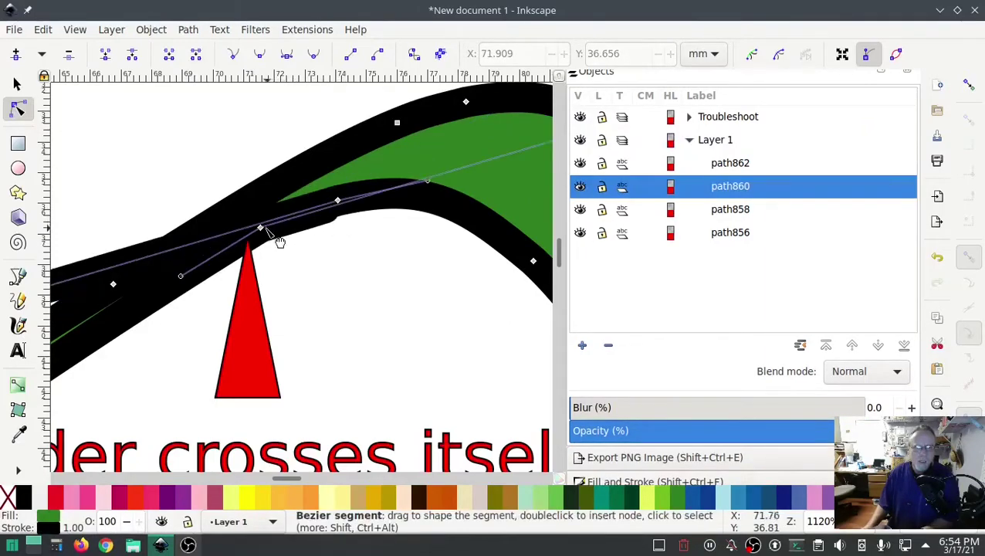
key(Delete)
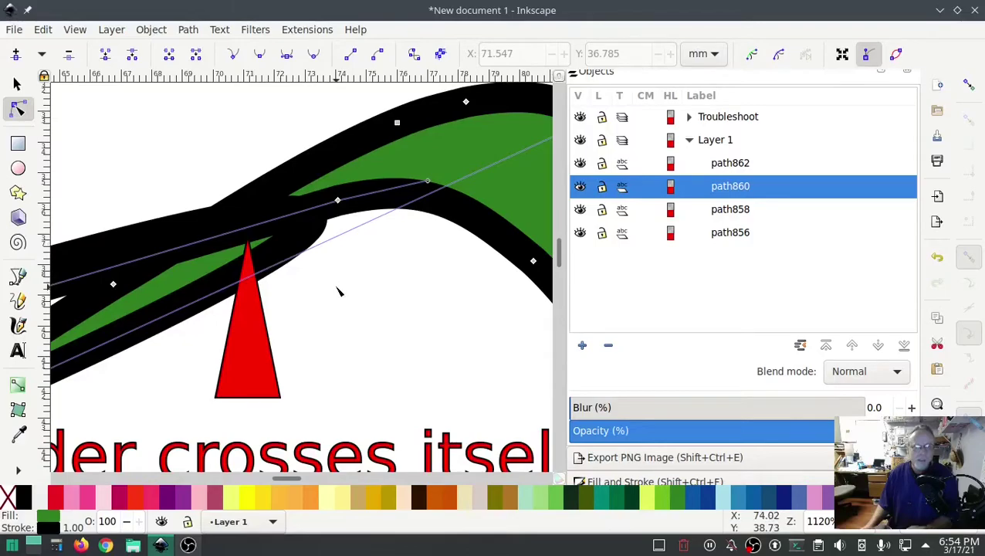
Pull in the long stray curve handles on path860 around the upper marker and position its lower-border node at X 64.287, Y 41.947
scroll(338, 291, down, 3)
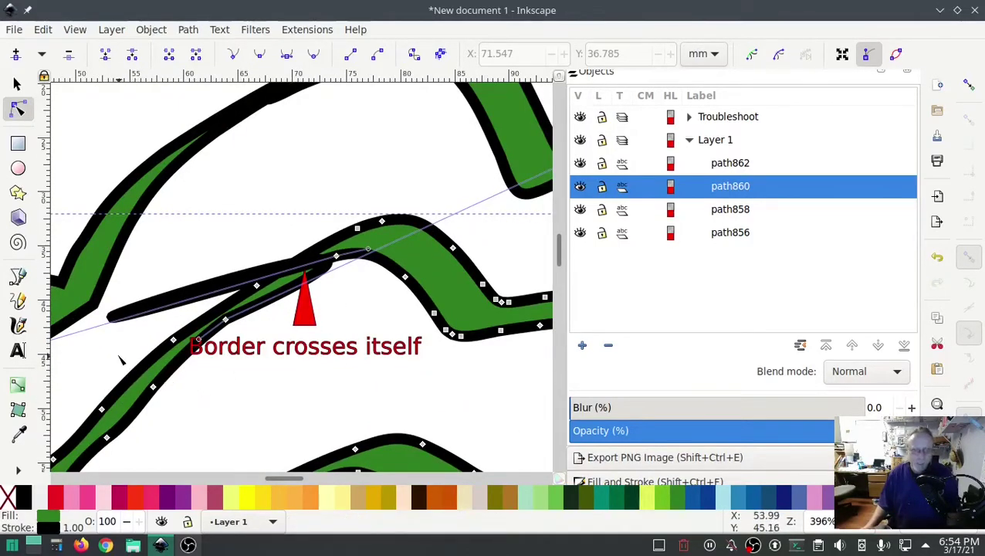
drag(131, 356, 247, 330)
drag(167, 360, 484, 257)
drag(162, 309, 544, 206)
drag(514, 245, 122, 353)
drag(150, 316, 148, 237)
scroll(345, 365, right, 5)
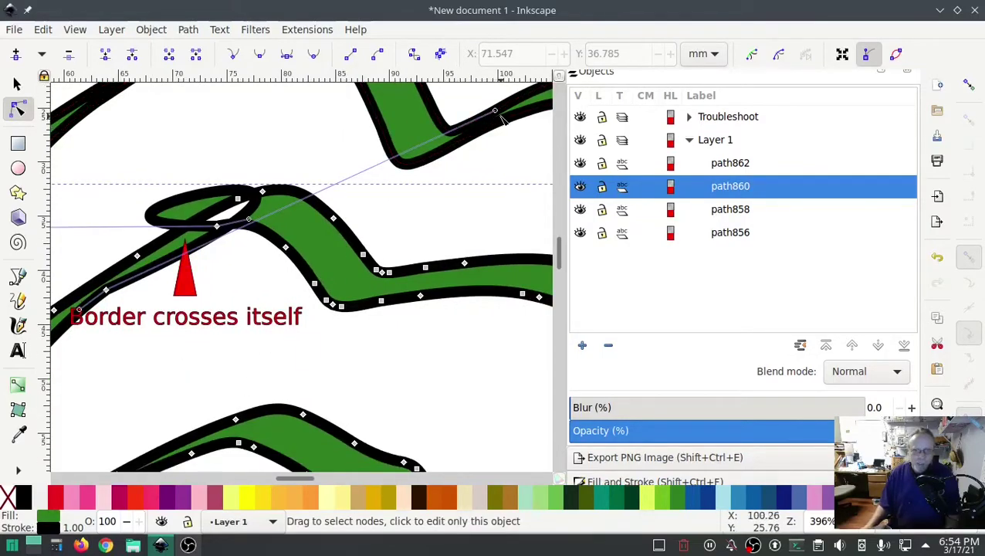
drag(494, 111, 307, 284)
scroll(116, 317, up, 1)
scroll(178, 347, left, 5)
drag(253, 315, 255, 315)
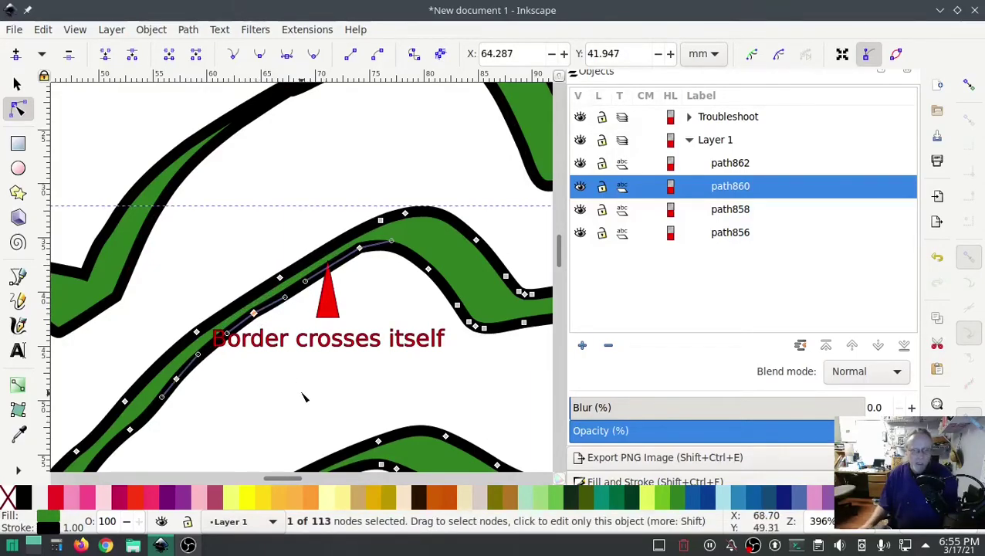
Delete path858's upper-border node at about X 52.623, Y 81.668, beside the "Border crosses itself" marker on the trunk's edge
scroll(304, 397, down, 5)
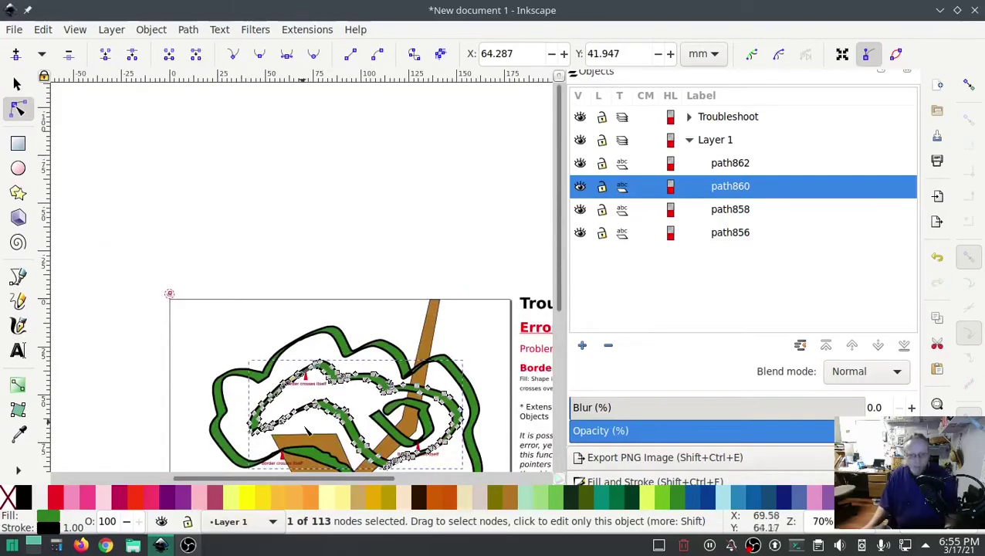
scroll(412, 198, down, 3)
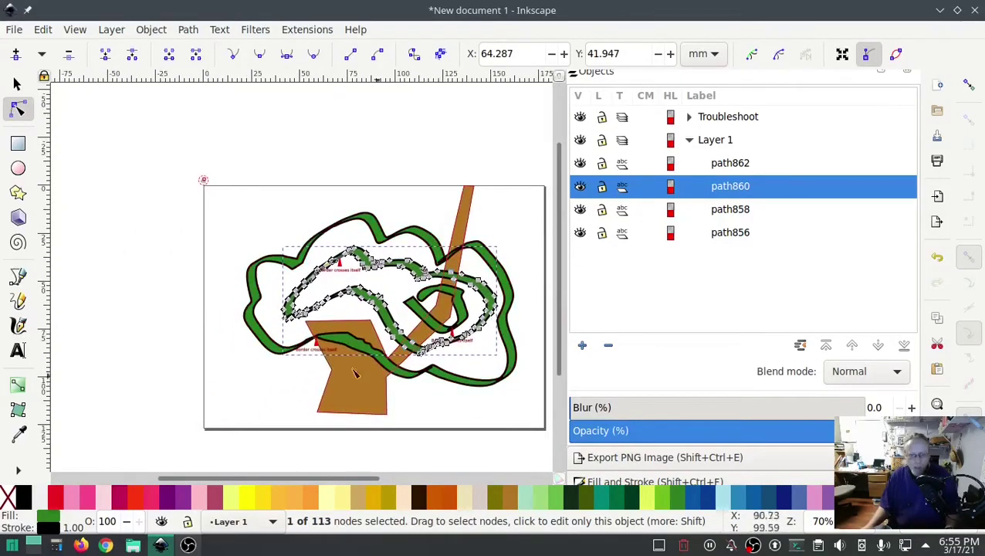
scroll(322, 349, up, 7)
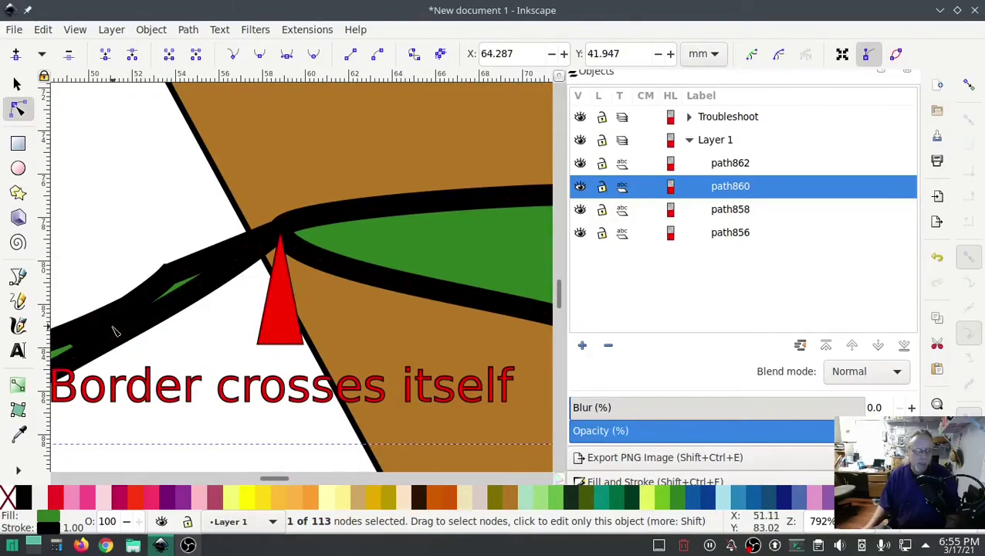
drag(142, 340, 272, 281)
click(259, 299)
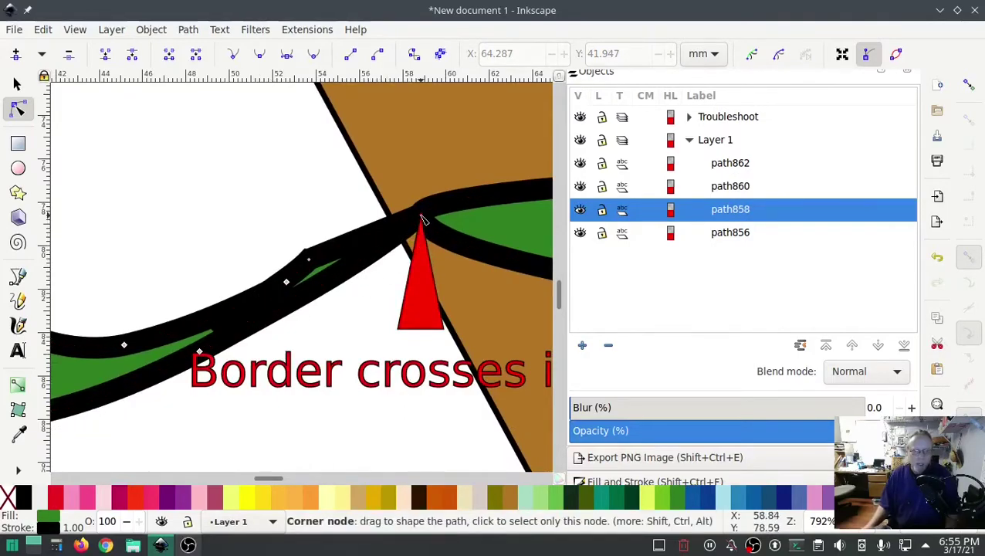
click(420, 215)
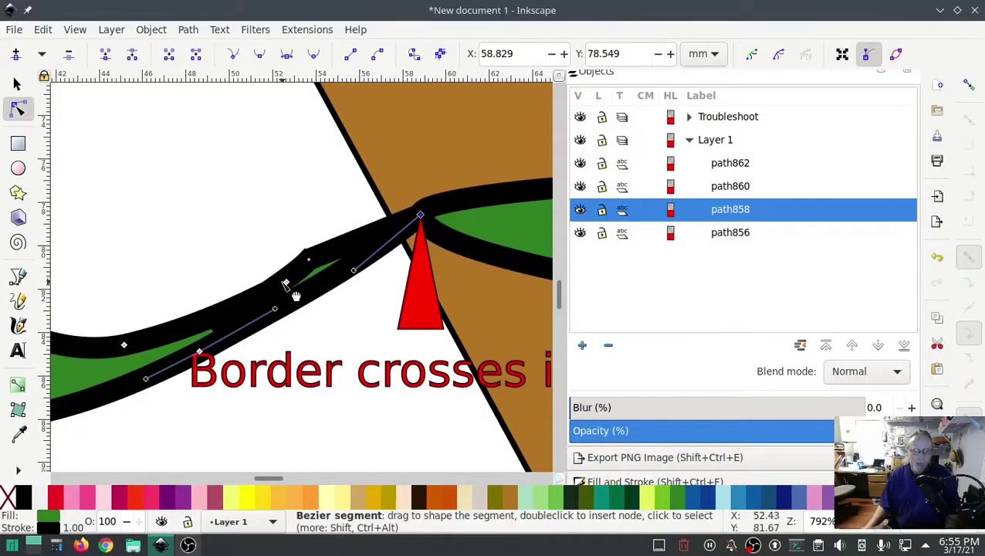
click(258, 297)
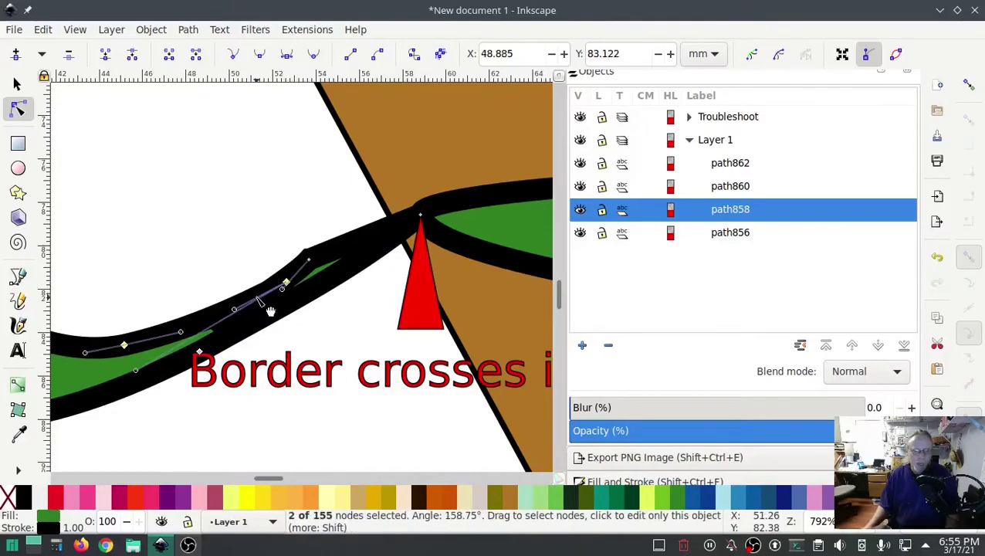
click(286, 284)
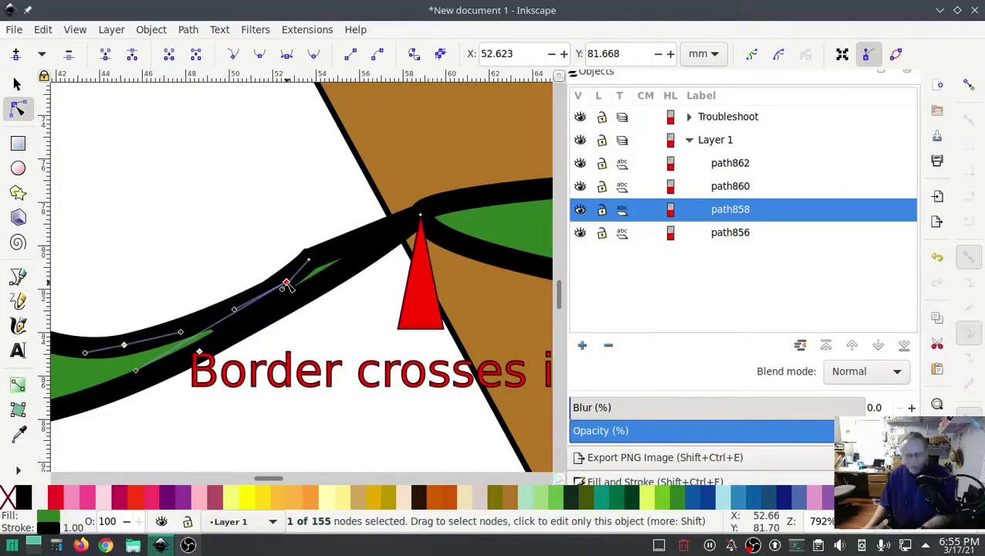
key(Delete)
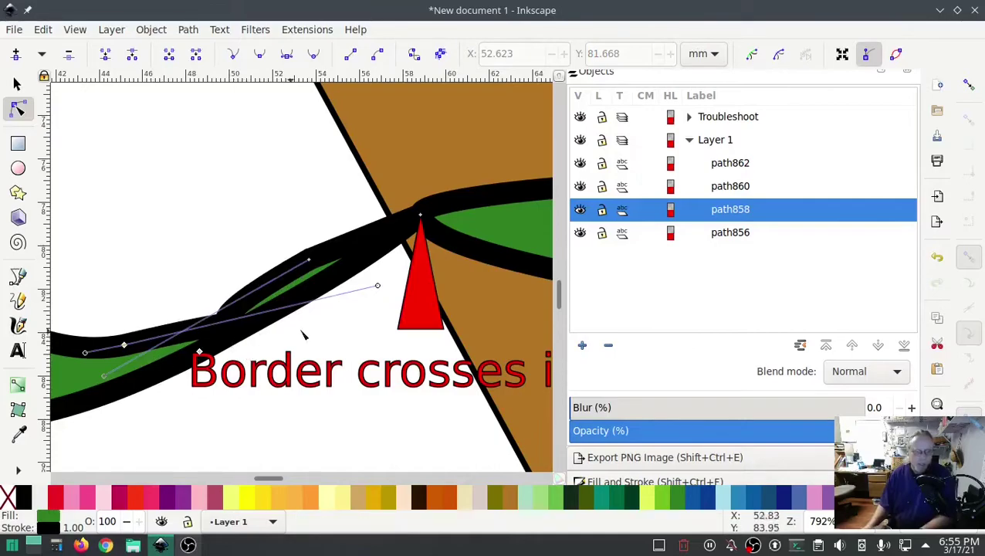
Shorten both handles of path858's upper-border segment, shift the lower-border segment's two end nodes slightly down-left, and deselect them
drag(377, 285, 175, 319)
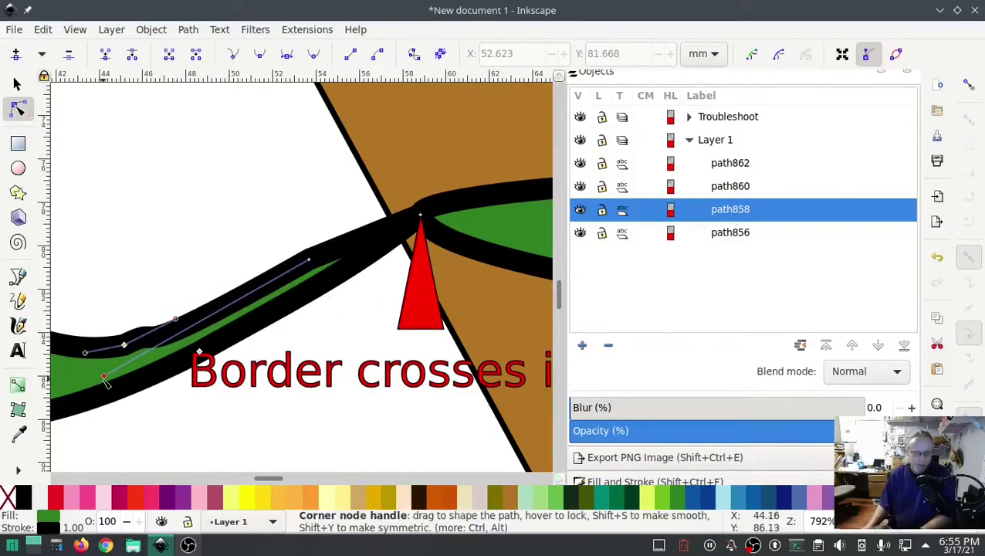
drag(106, 377, 240, 298)
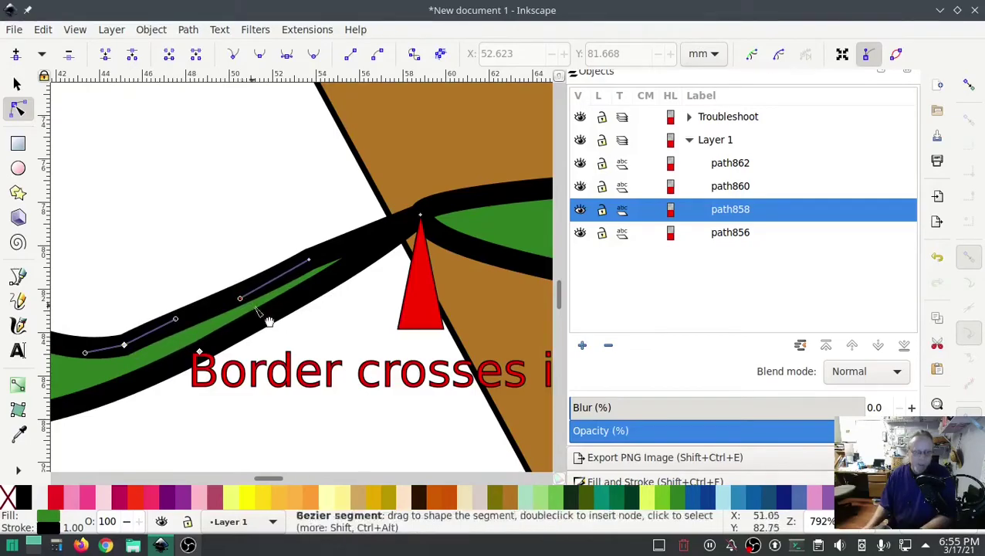
click(390, 263)
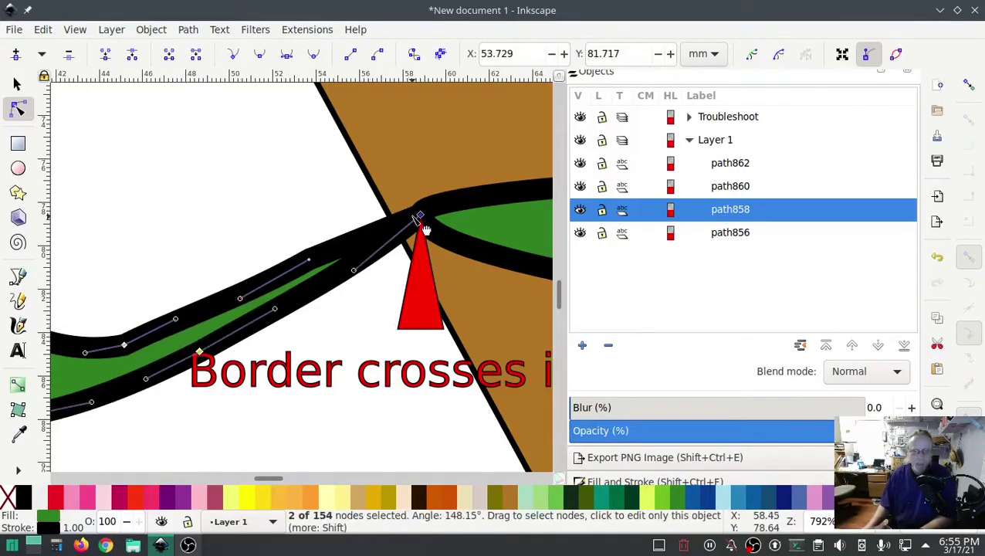
drag(419, 216, 399, 221)
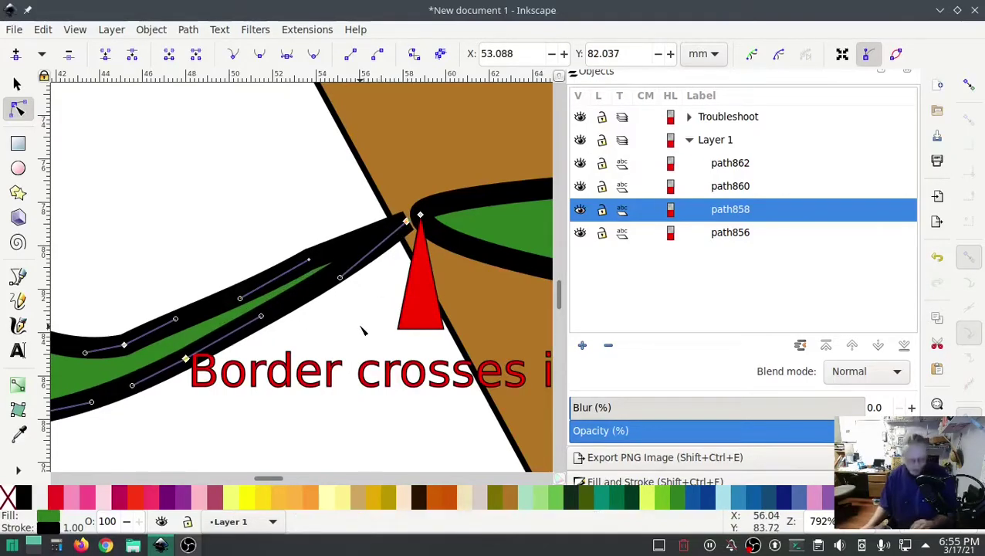
scroll(361, 351, down, 6)
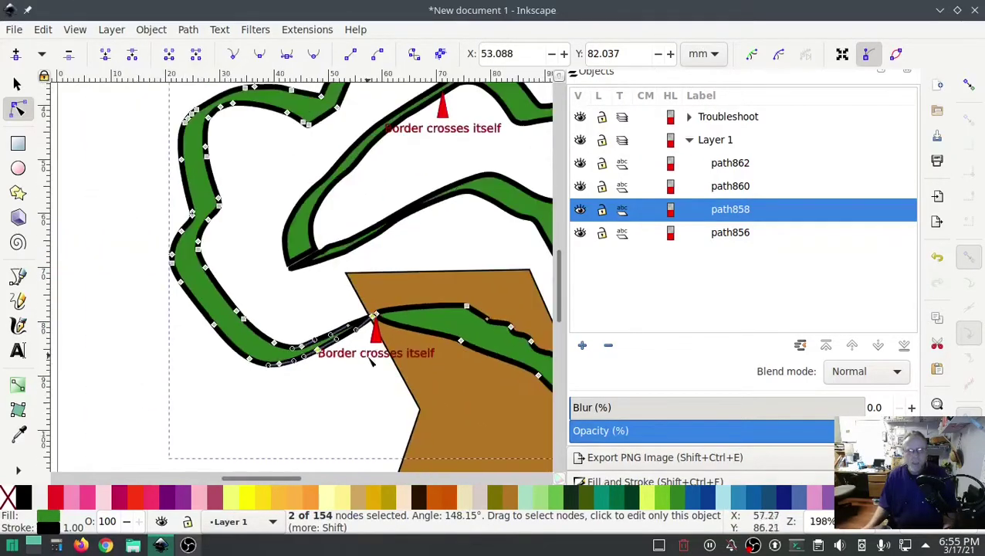
key(Escape)
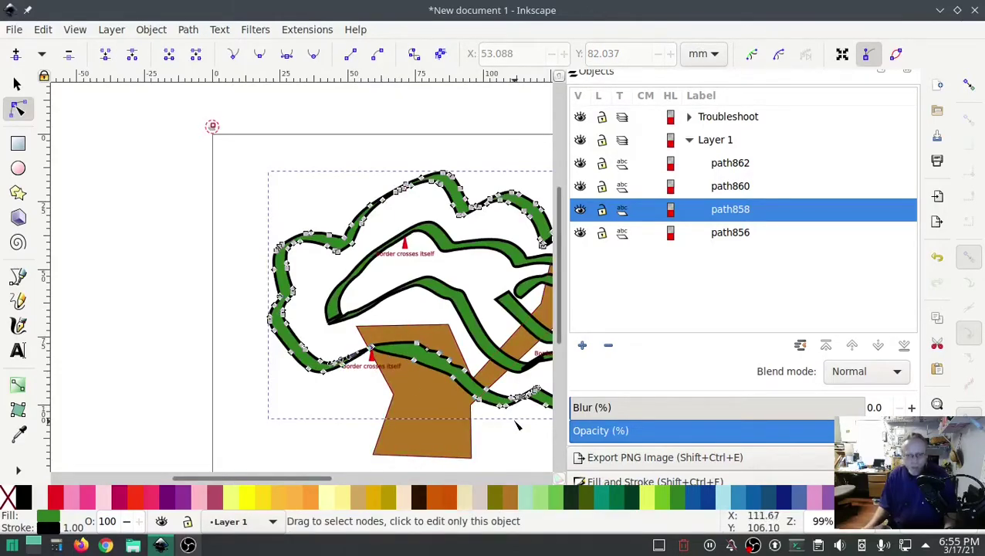
Delete path860's cluster of overlapping nodes in the narrow stretch below and left of the inner branch's "Border crosses itself" marker
mouse_move(517, 424)
mouse_down()
mouse_move(299, 358)
mouse_move(299, 329)
mouse_up()
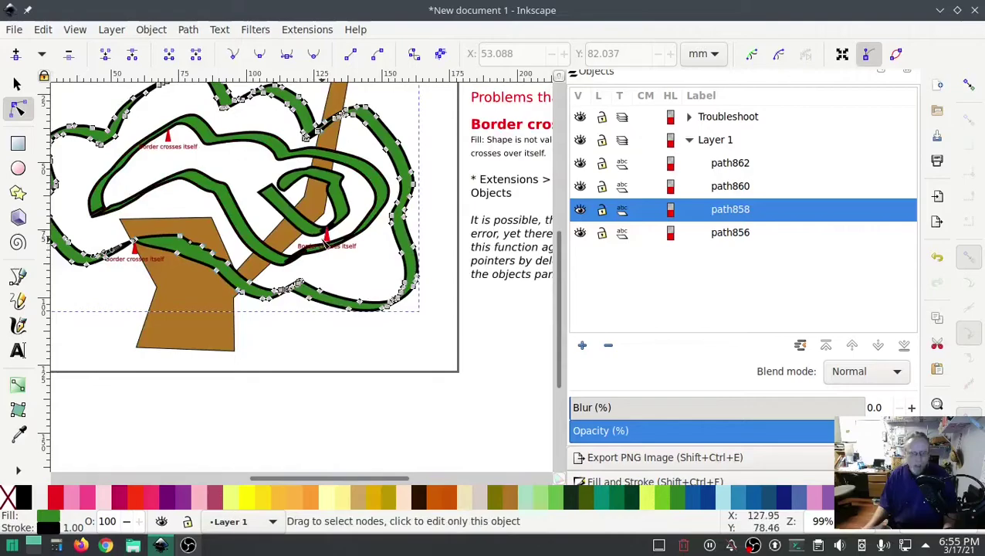
scroll(326, 245, up, 5)
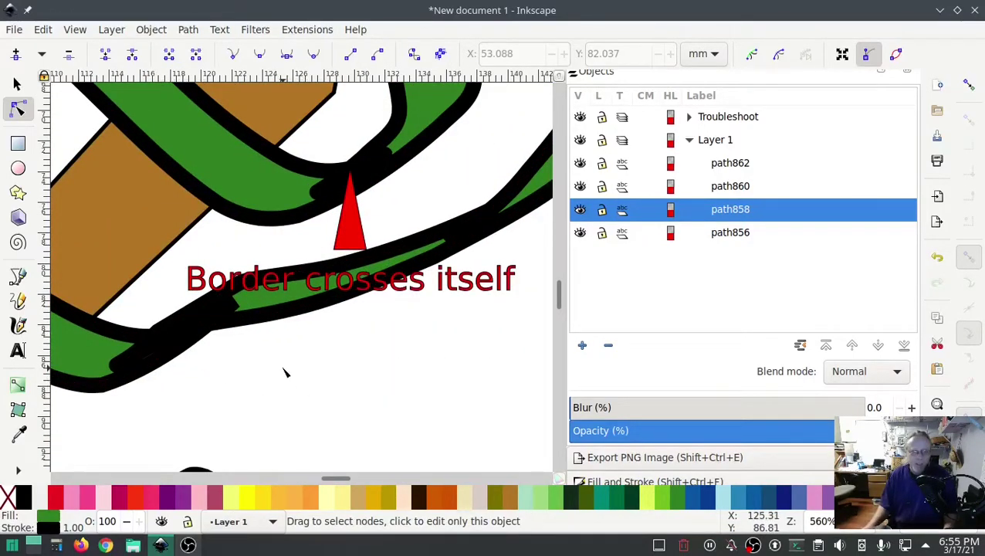
mouse_move(284, 373)
mouse_down()
mouse_move(94, 301)
mouse_move(263, 395)
mouse_up()
click(193, 329)
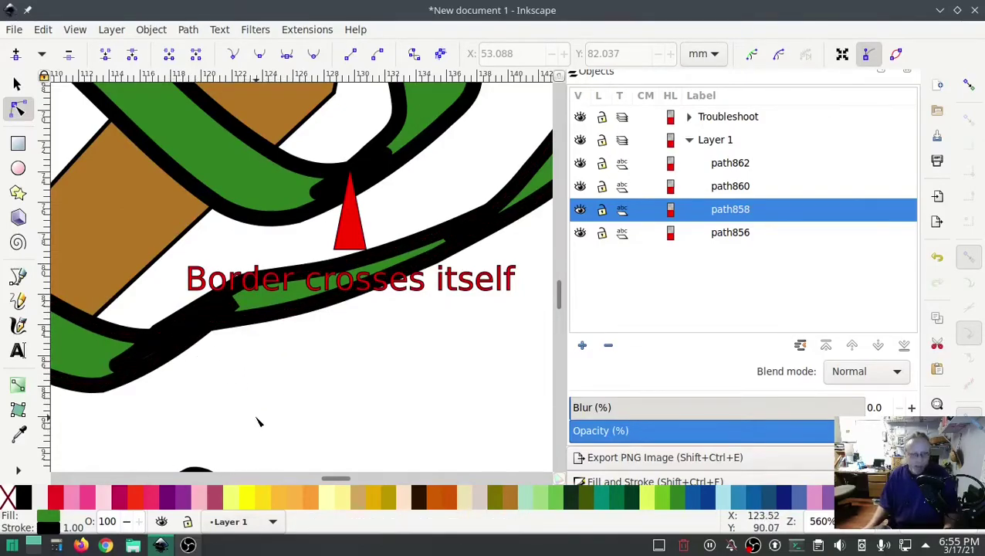
drag(256, 417, 108, 263)
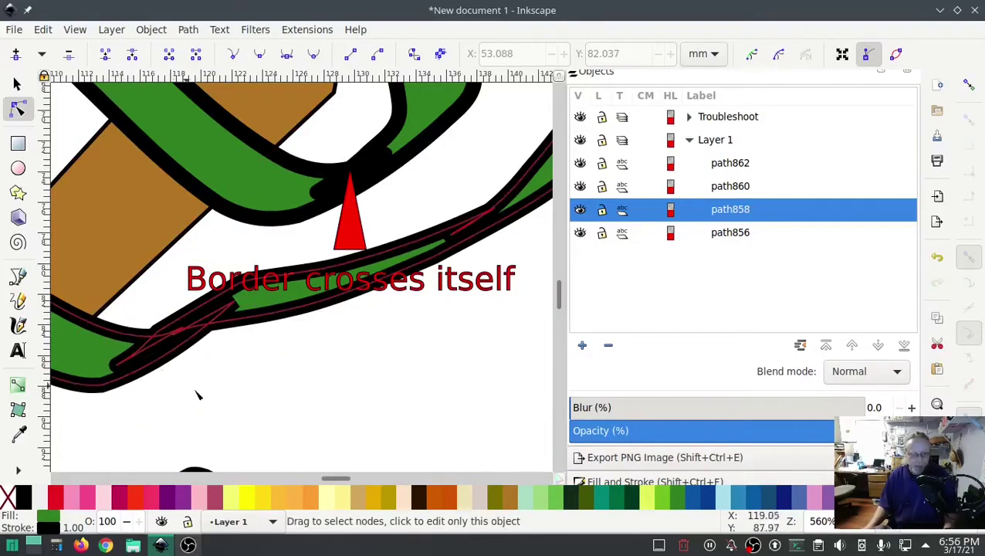
drag(253, 402, 87, 270)
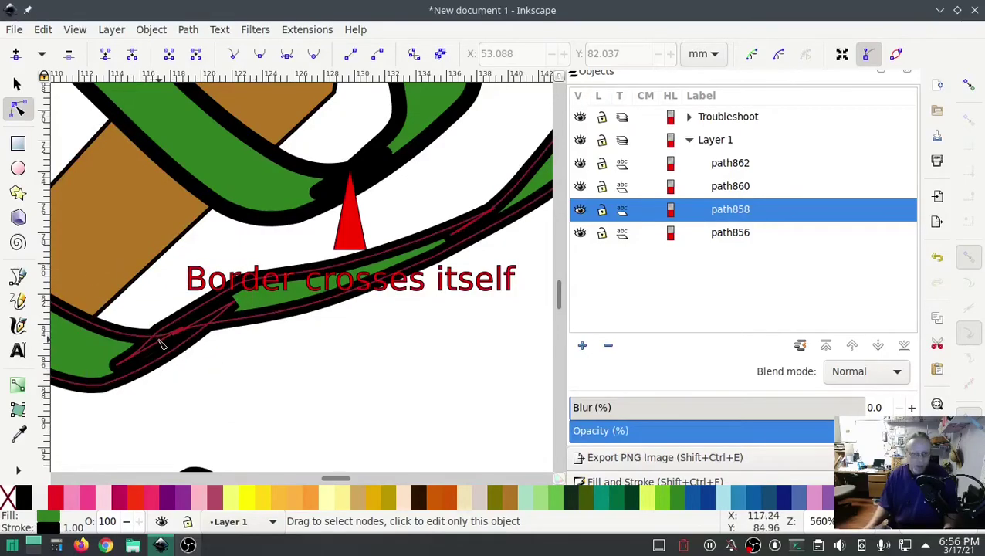
click(155, 339)
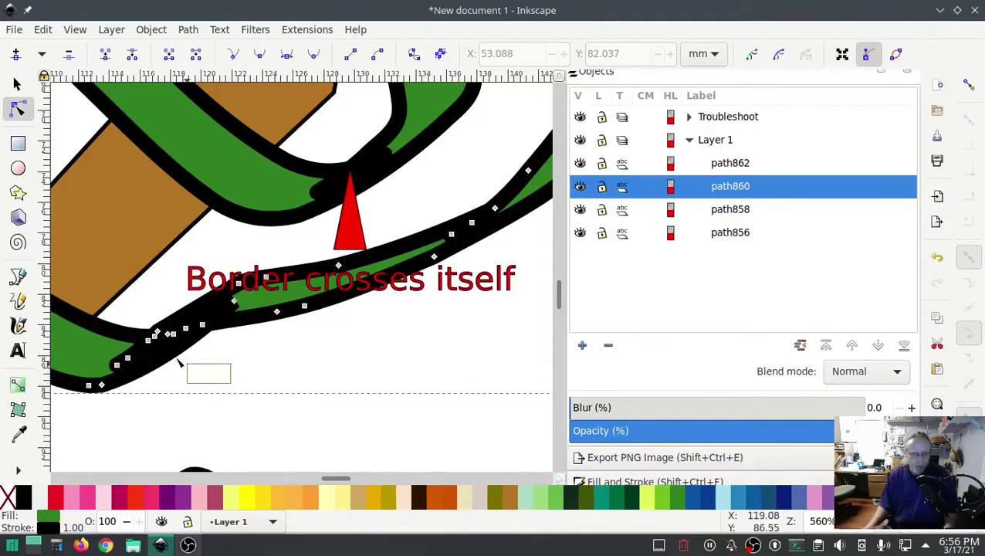
drag(97, 293, 98, 292)
key(Delete)
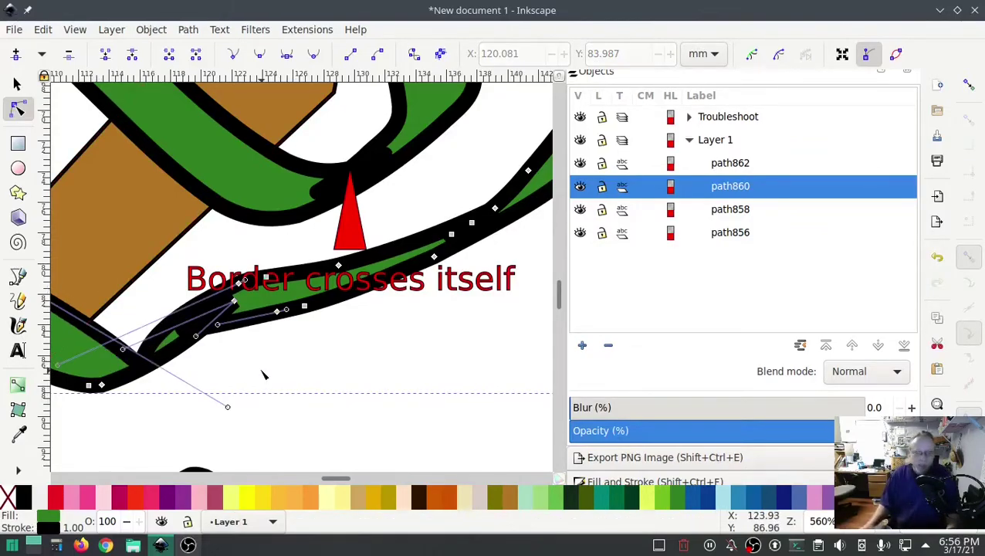
Reshape path860's inner border with its handle and nodes, moving the lower-border node to about X 120.804, Y 84.585
scroll(239, 363, down, 3)
scroll(239, 362, left, 6)
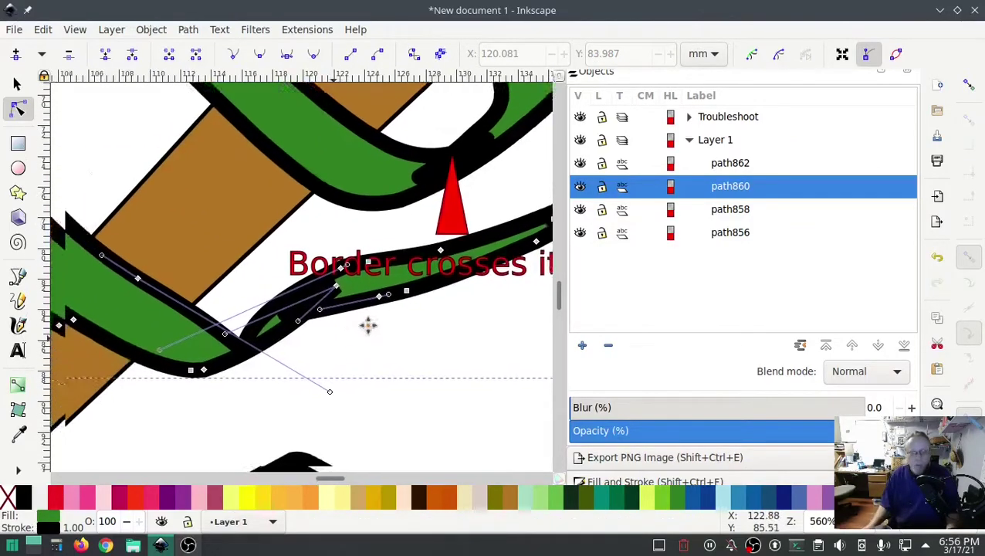
drag(420, 311, 298, 233)
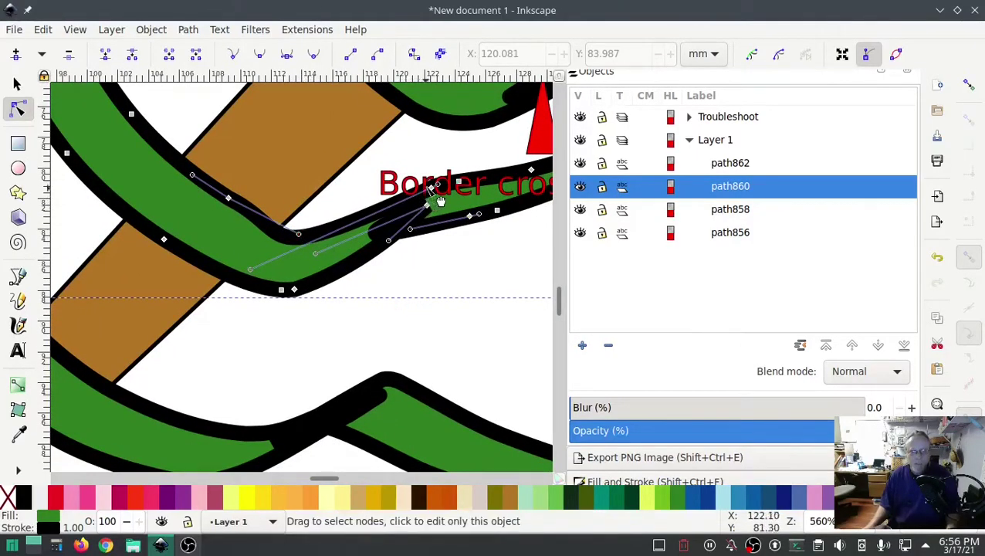
drag(431, 189, 404, 241)
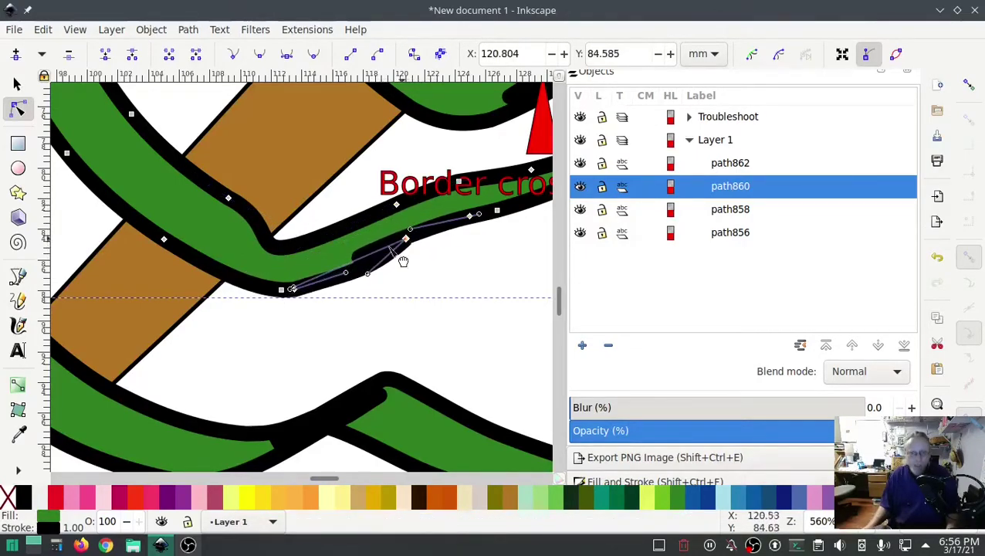
Delete path860's lower-border node at X 120.804, Y 84.585 and shorten the neighbouring node's long handle to smooth the curve
click(407, 239)
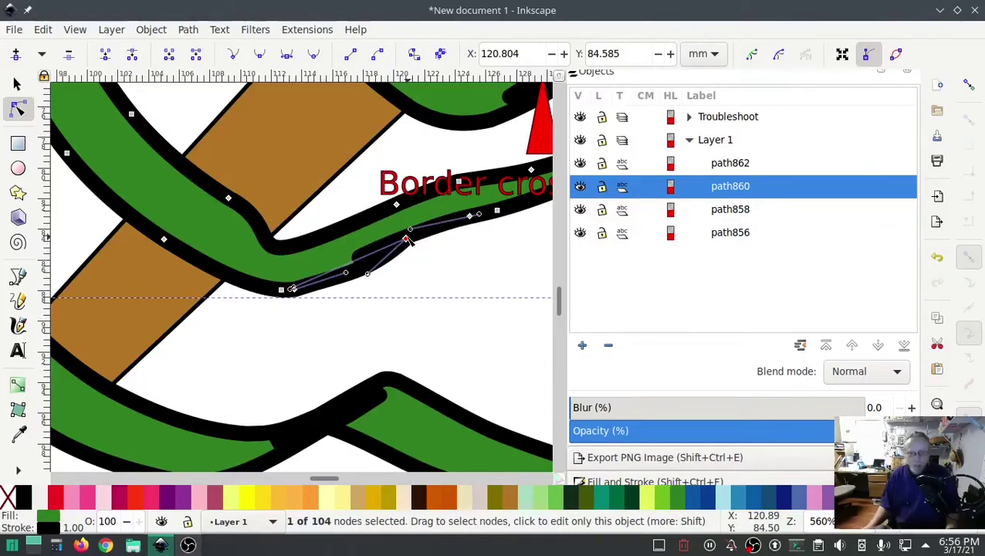
key(Delete)
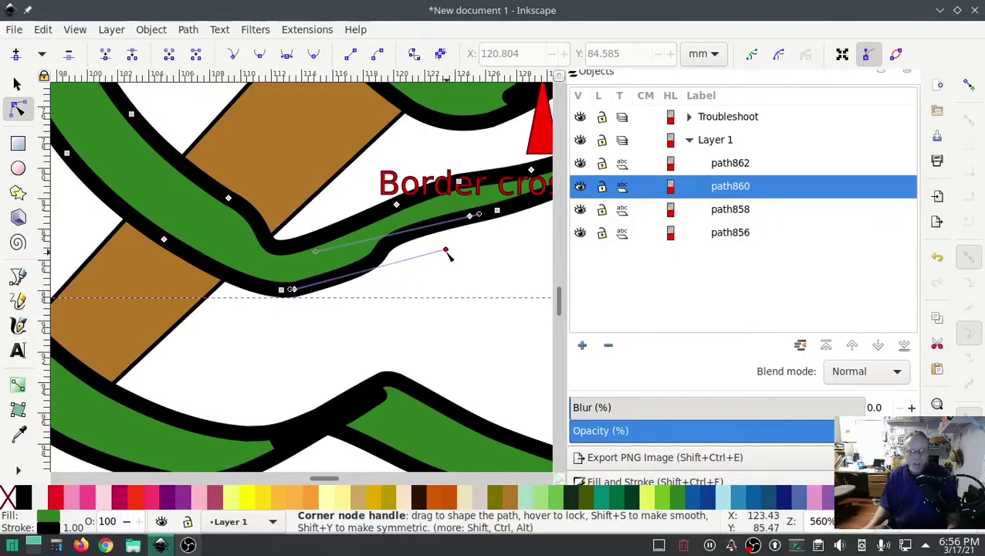
drag(446, 250, 387, 241)
Delete path862's node at about X 130.603, Y 73.549, just above the inner branch marker's tip
scroll(478, 164, up, 5)
scroll(478, 163, right, 7)
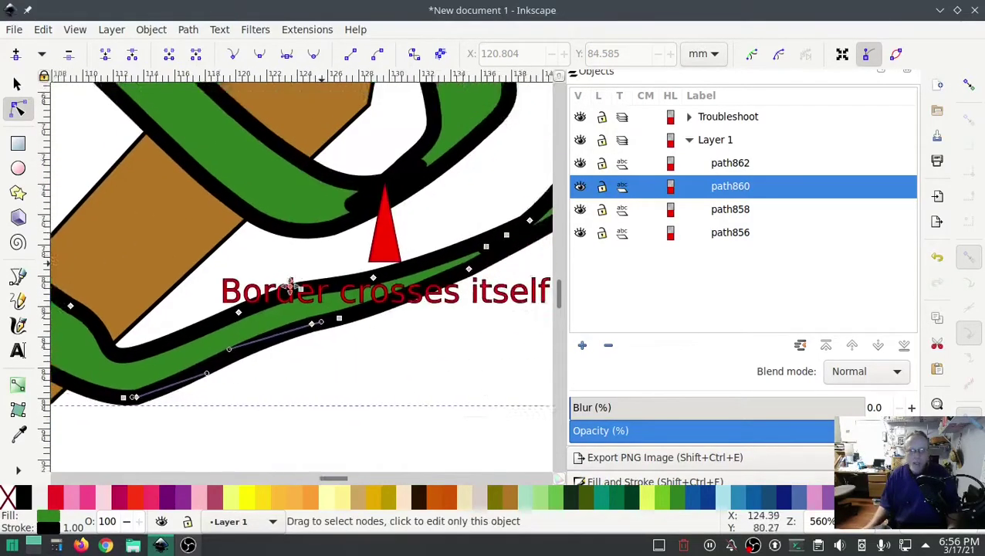
click(293, 266)
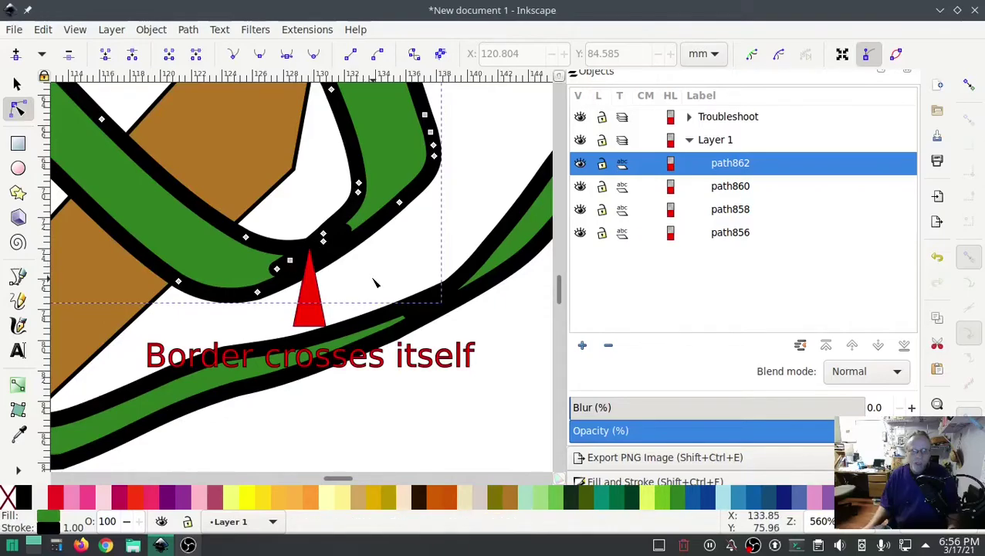
click(323, 243)
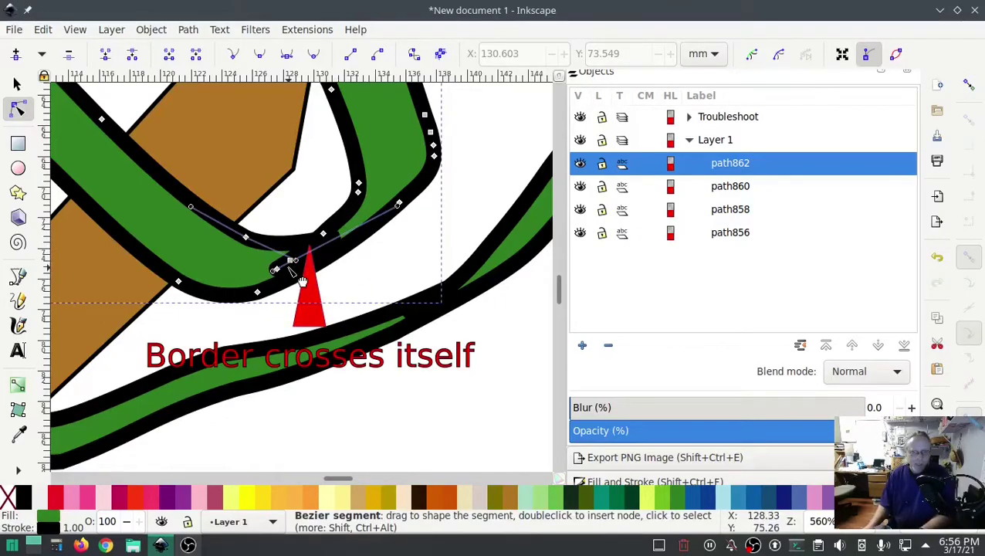
Delete path862's leftover nodes left of the inner branch marker's tip, including X 127.588, Y 75.323, and shorten the inner border's long handle
click(294, 260)
drag(289, 287, 275, 253)
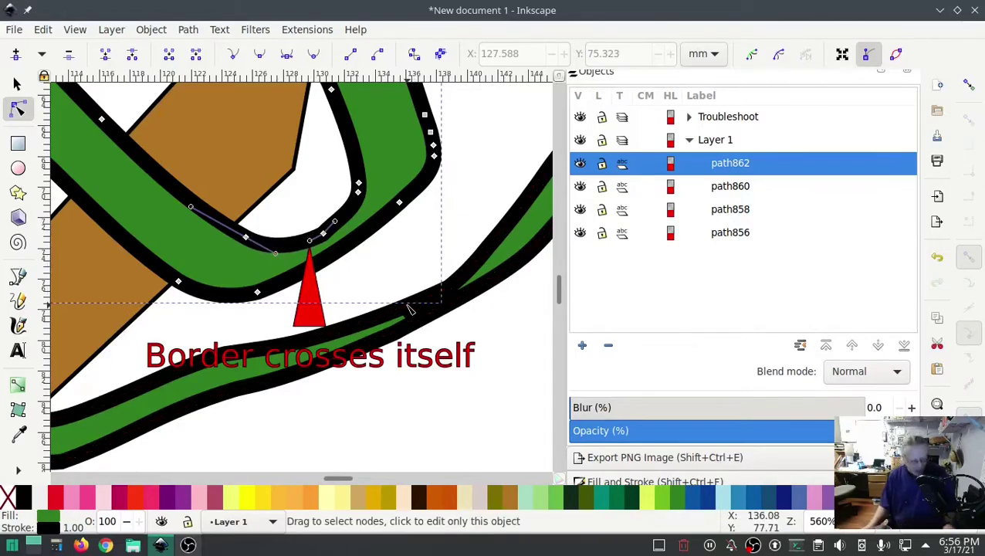
Delete path860's upper-border nodes at X 139.153, Y 76.356 and X 136.327, Y 78.079, and move the node between them to about X 137.601, Y 76.832
click(455, 291)
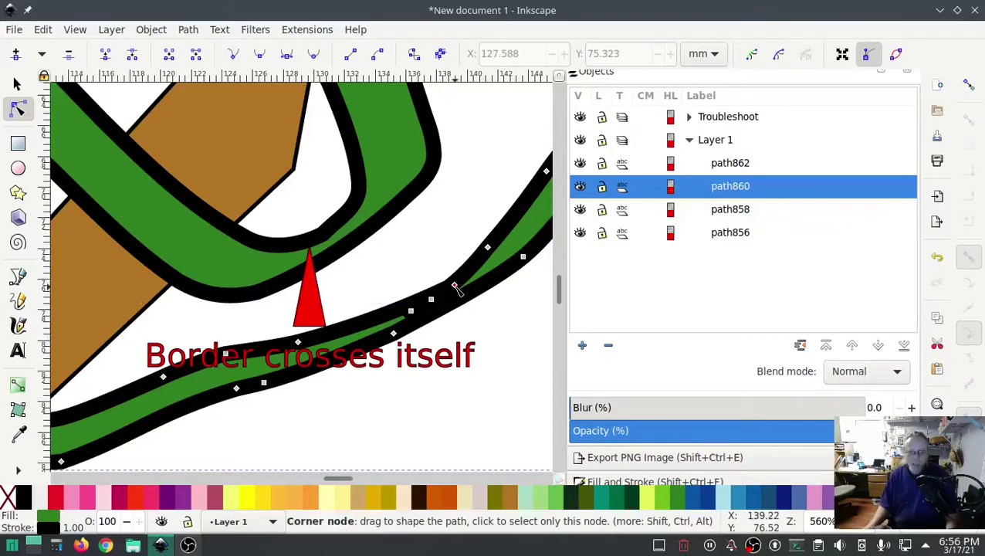
click(455, 287)
key(Delete)
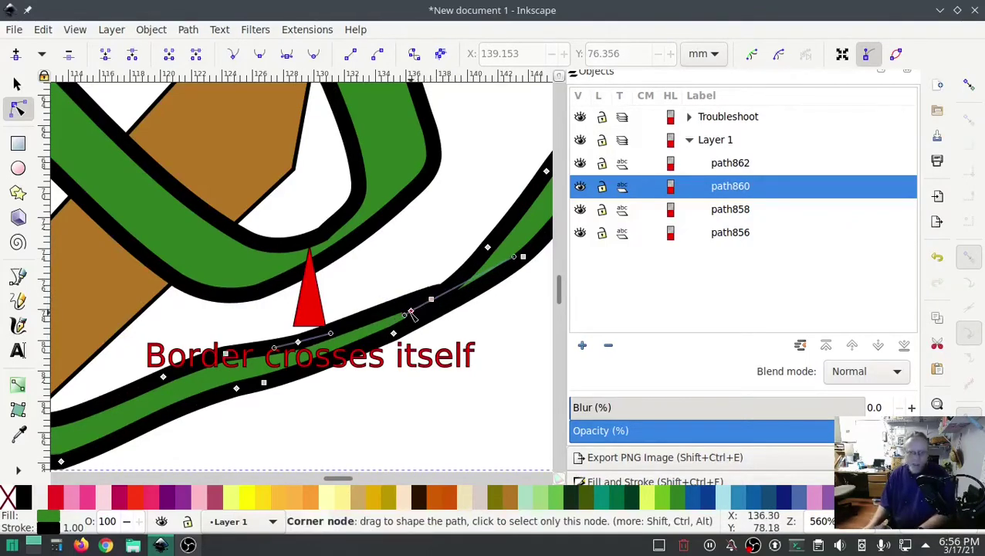
click(412, 314)
key(Delete)
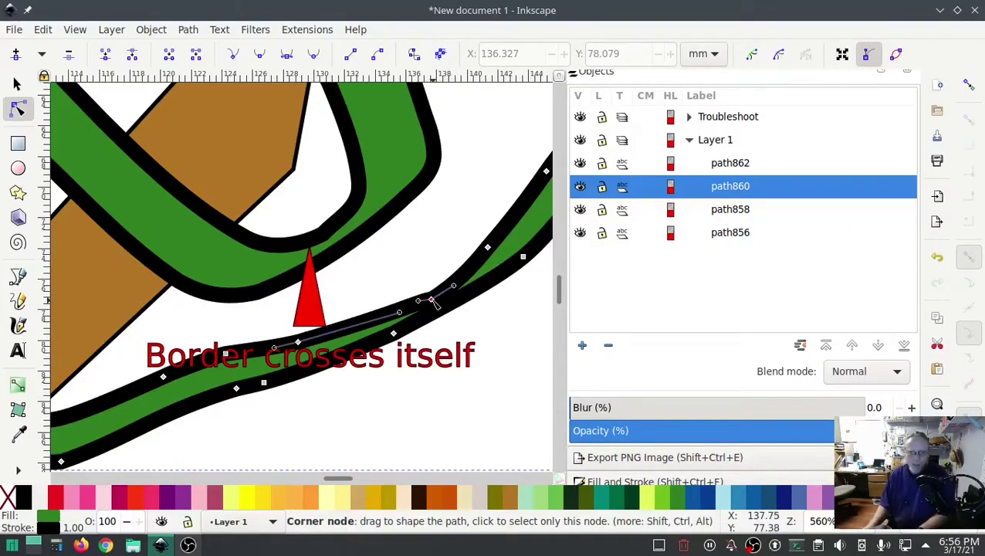
drag(433, 303, 431, 295)
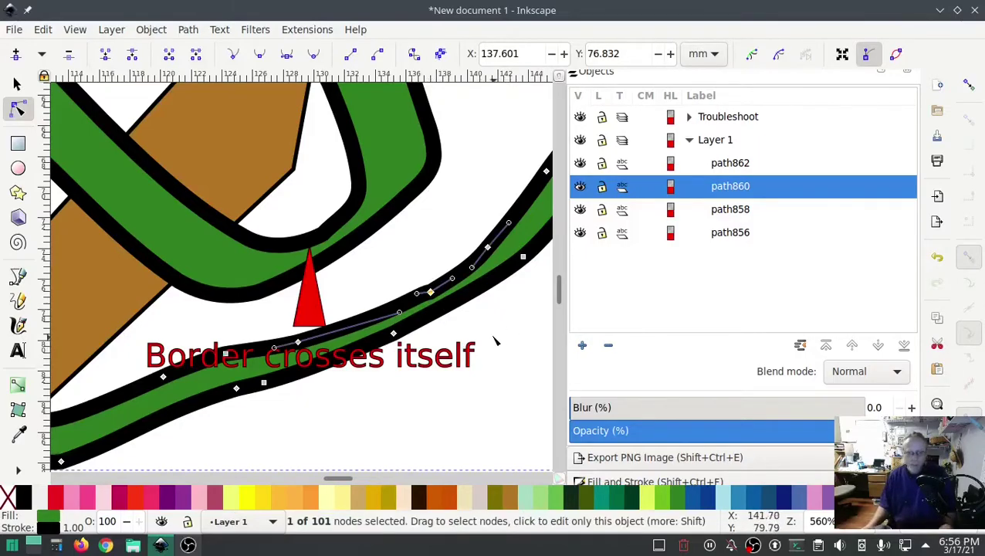
Delete the outdated Troubleshoot layer and rerun the Ink/Stitch object troubleshooting on the tree
scroll(497, 338, down, 3)
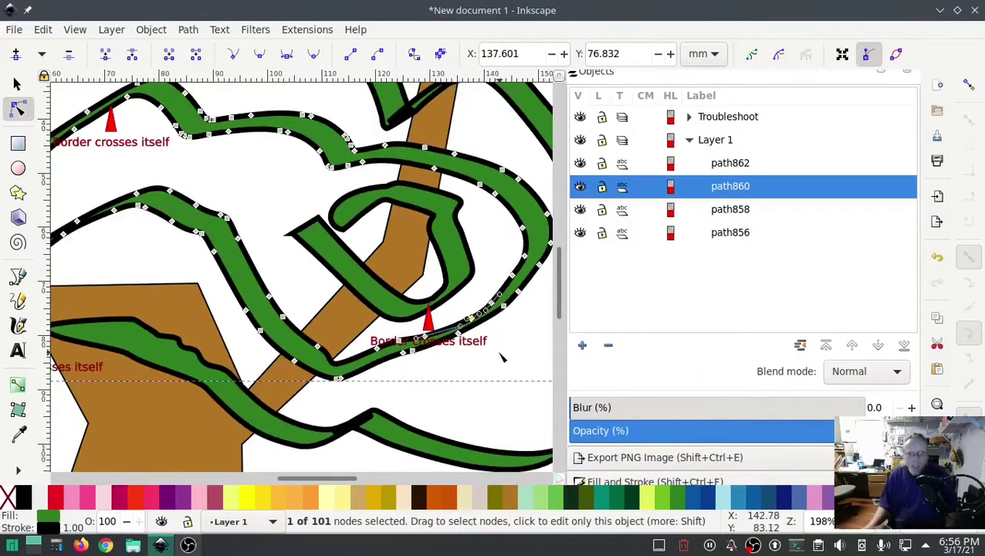
scroll(501, 357, down, 3)
key(Escape)
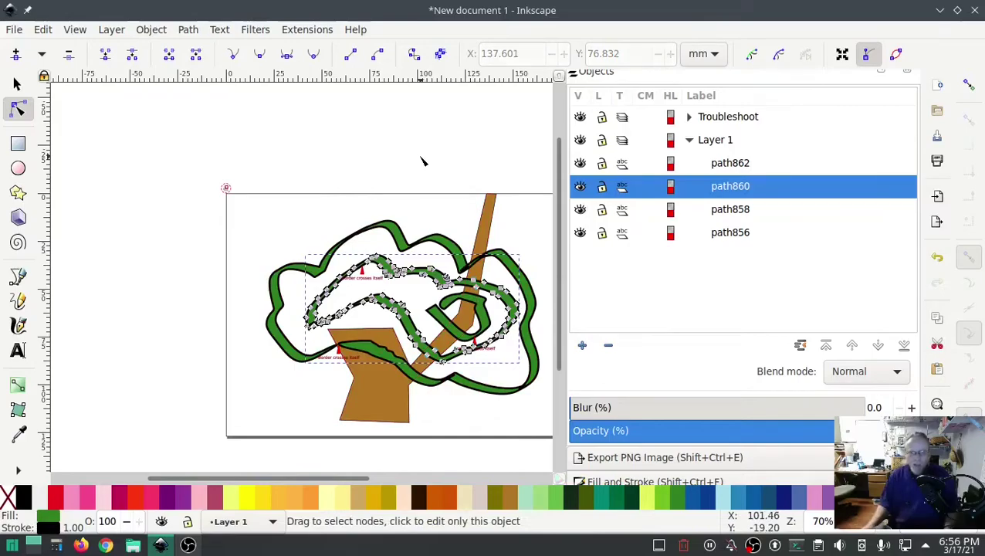
right_click(708, 117)
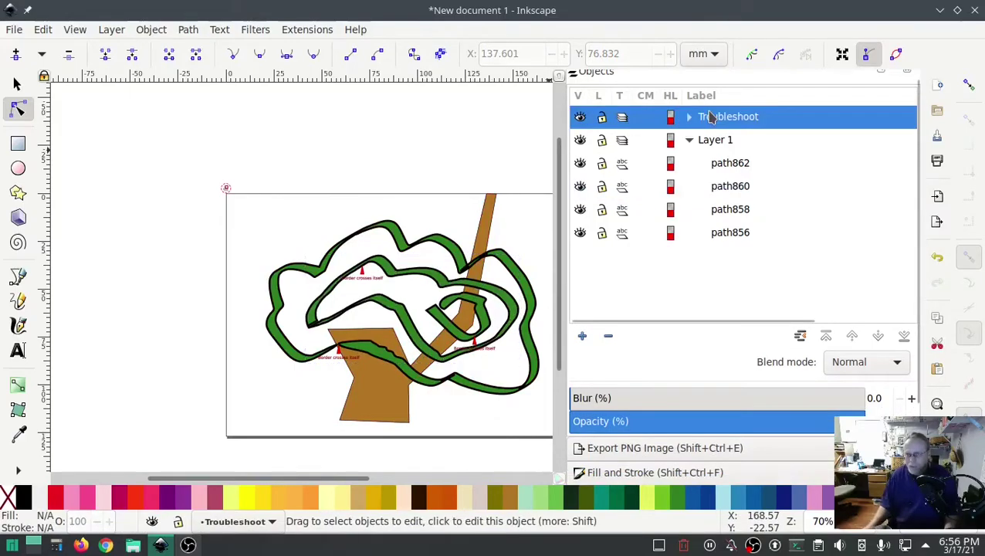
click(748, 453)
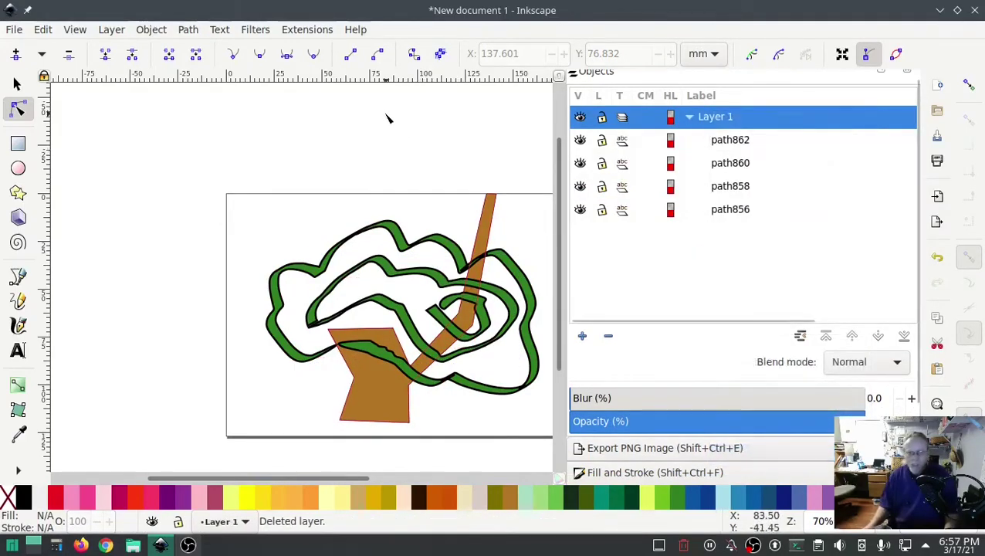
click(303, 31)
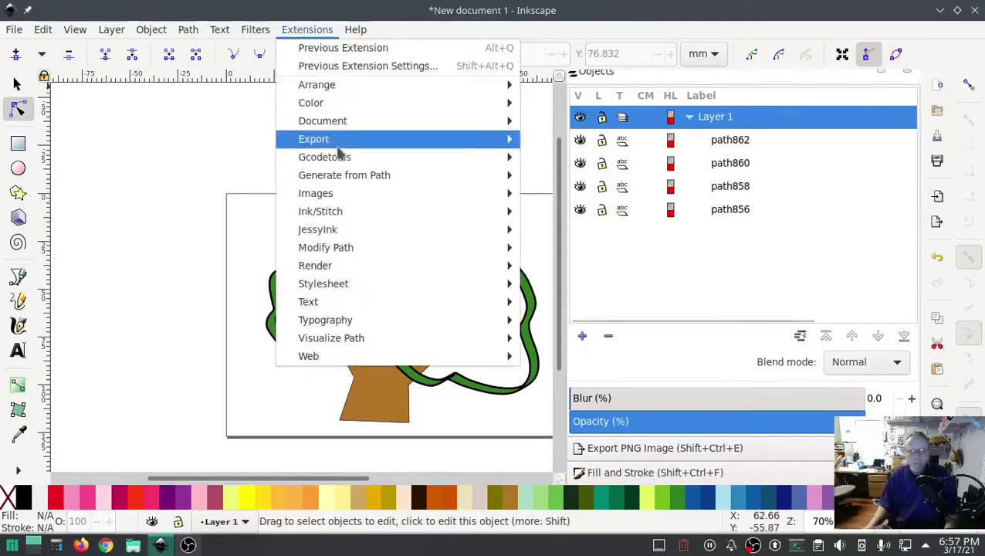
mouse_move(351, 210)
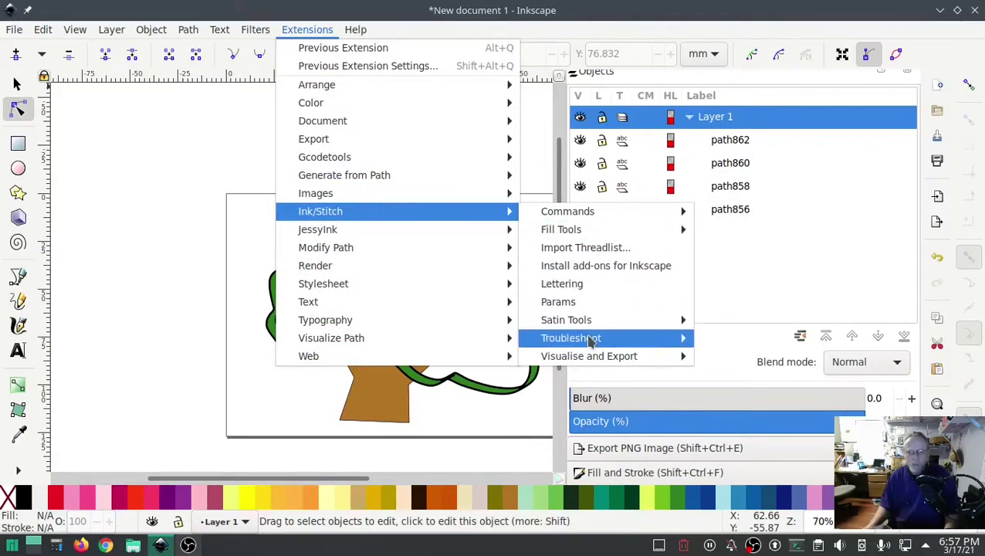
mouse_move(593, 337)
click(737, 376)
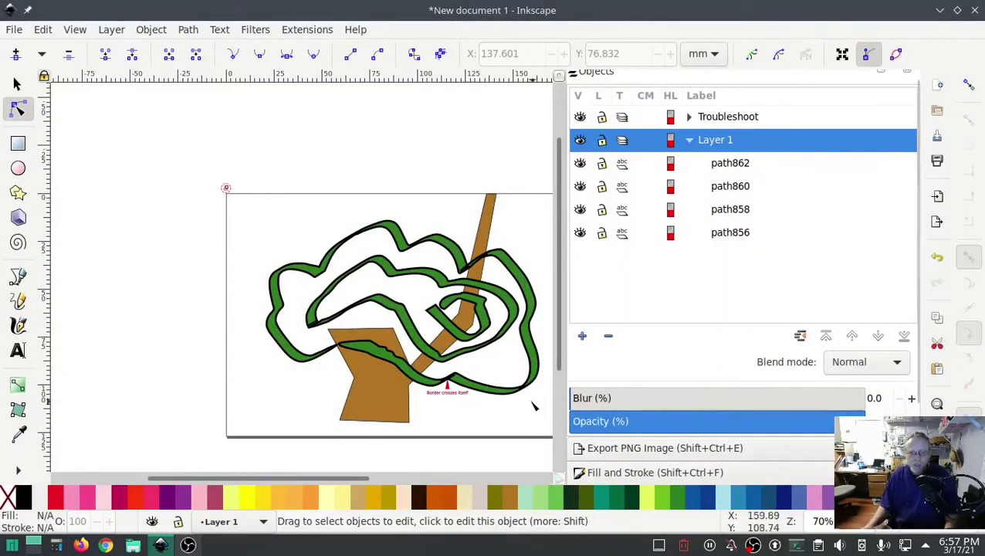
Locate the "Border crosses itself" marker on the lowest green branch right of the trunk and delete the Troubleshoot layer
ctrl+scroll(445, 393, up, 5)
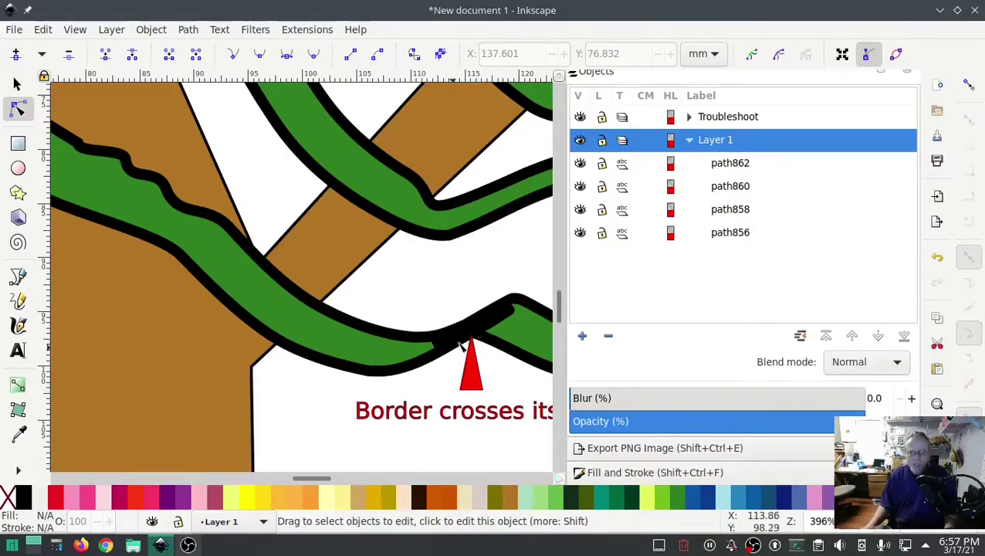
drag(479, 279, 347, 252)
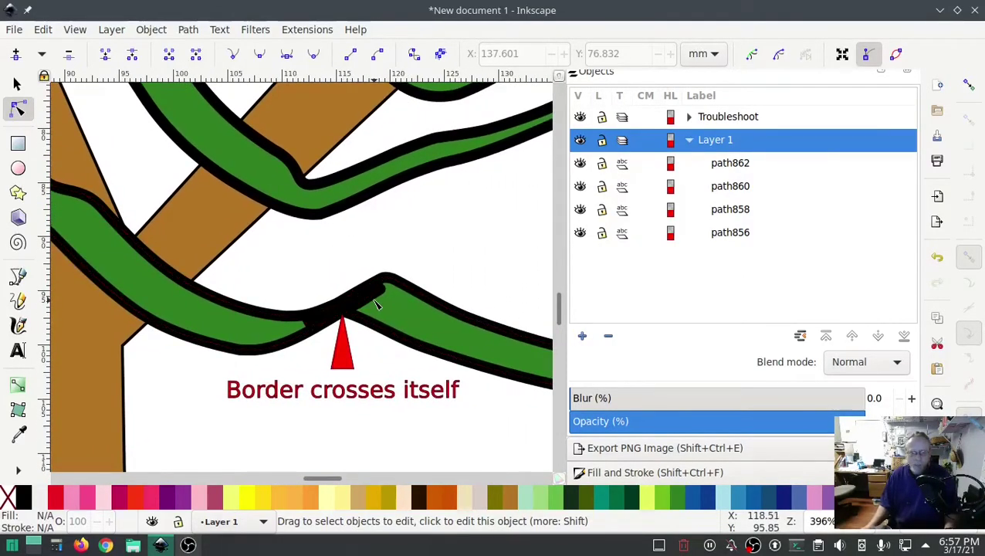
right_click(737, 119)
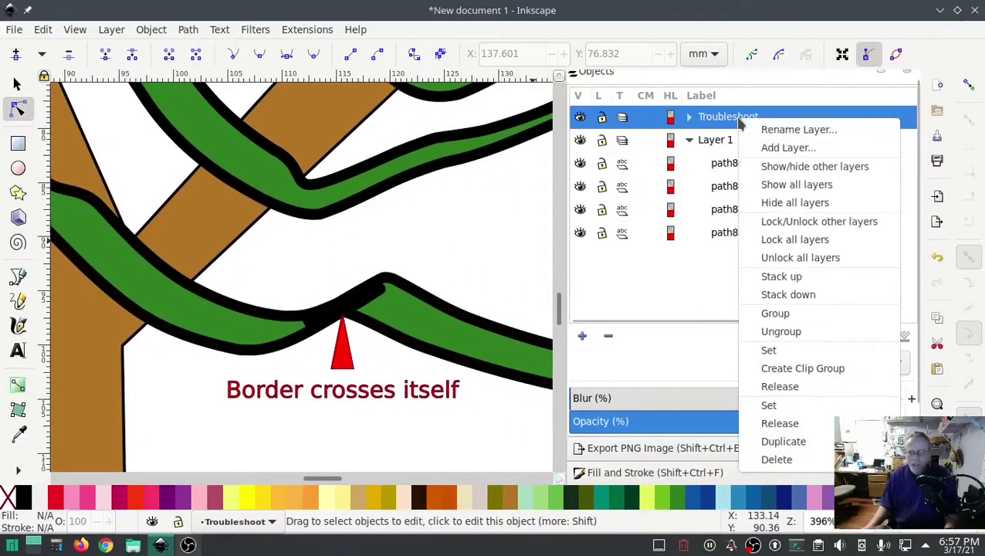
click(766, 466)
Delete path858's cluster of overlapping nodes where the lowest branch narrows, around X 115, Y 96
click(377, 340)
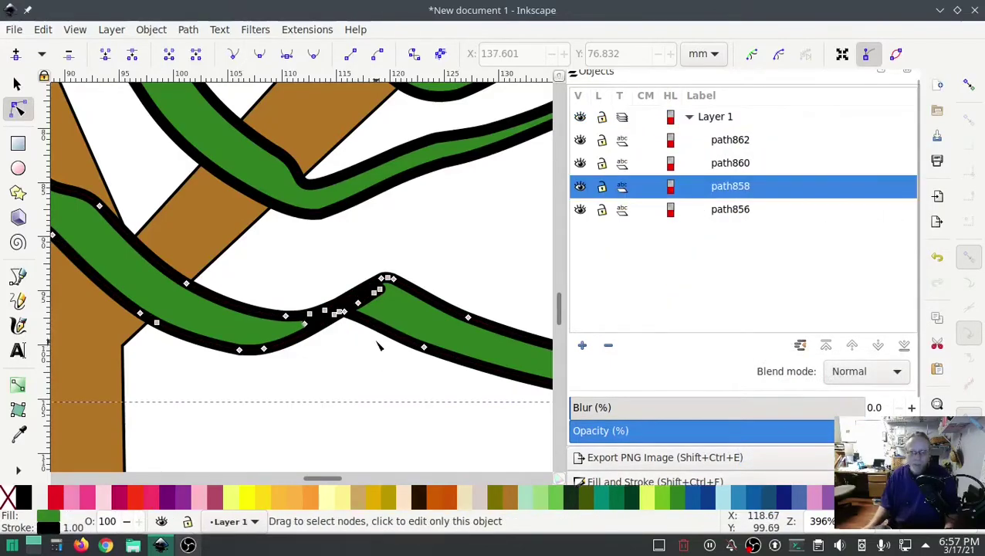
drag(418, 379, 274, 261)
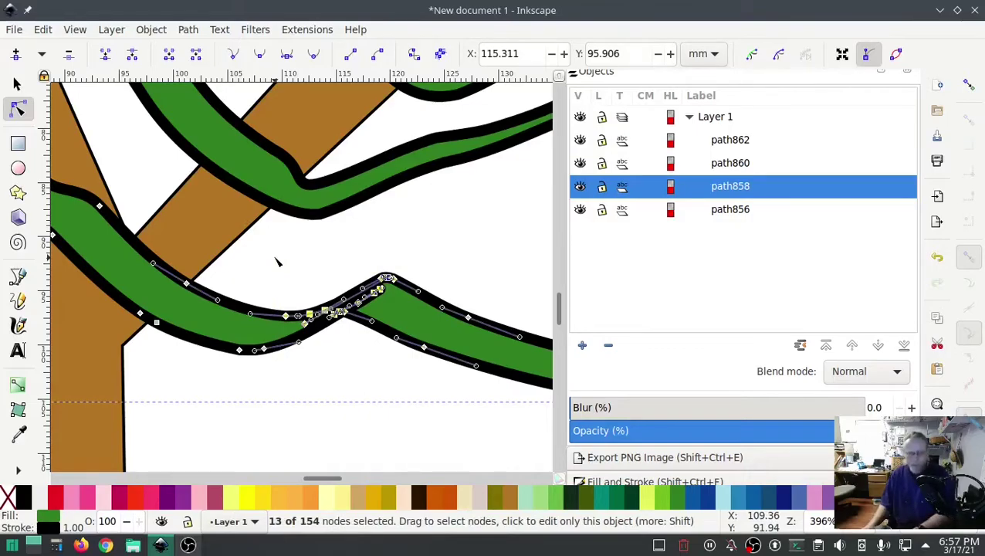
key(Delete)
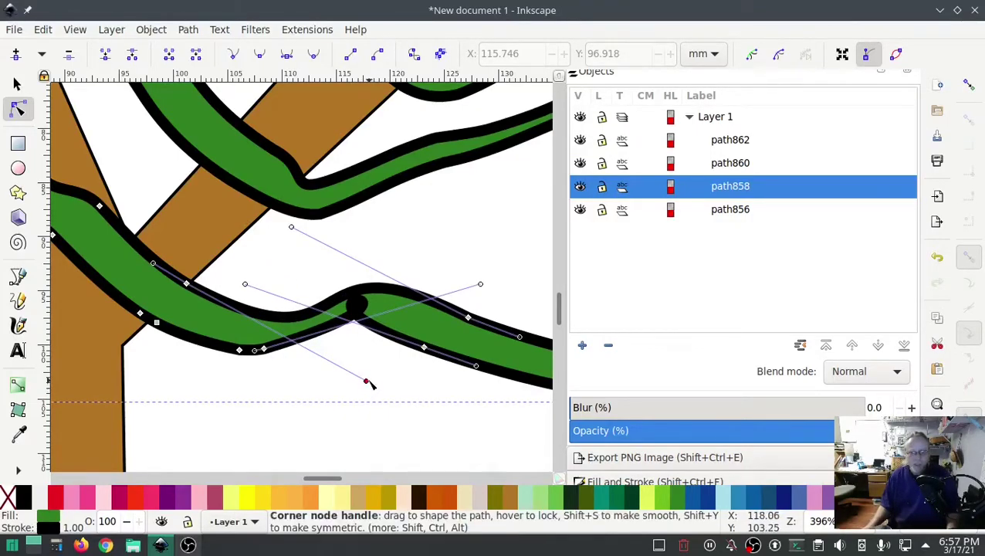
Shorten the long crossing handles on path858's upper and lower borders to smooth the lowest branch into an even band, and deselect the path
drag(366, 381, 289, 343)
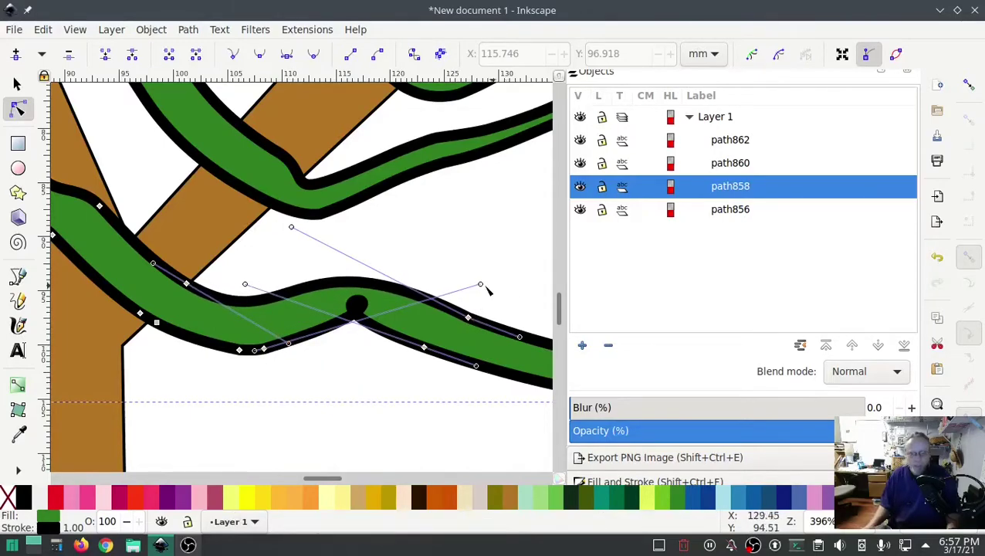
drag(482, 286, 341, 351)
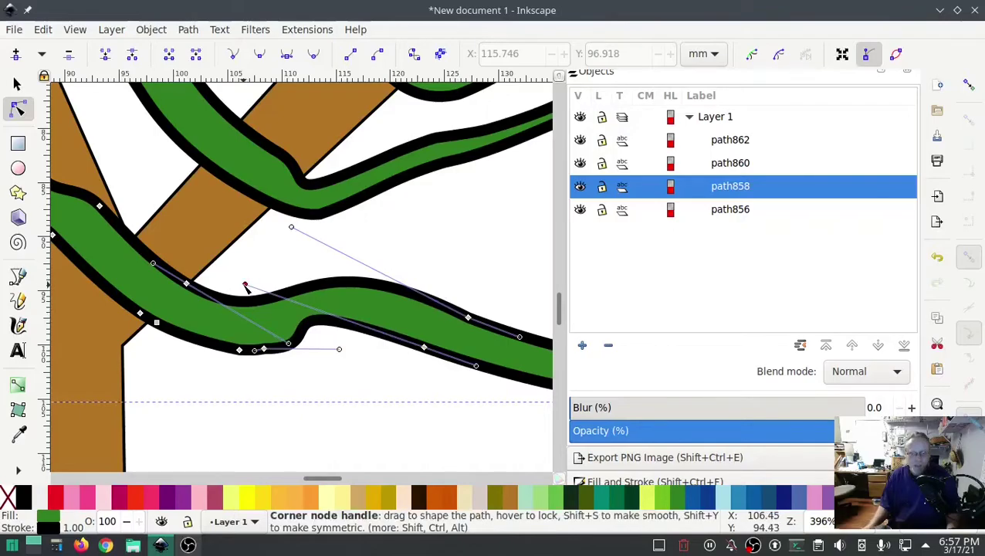
drag(245, 285, 324, 311)
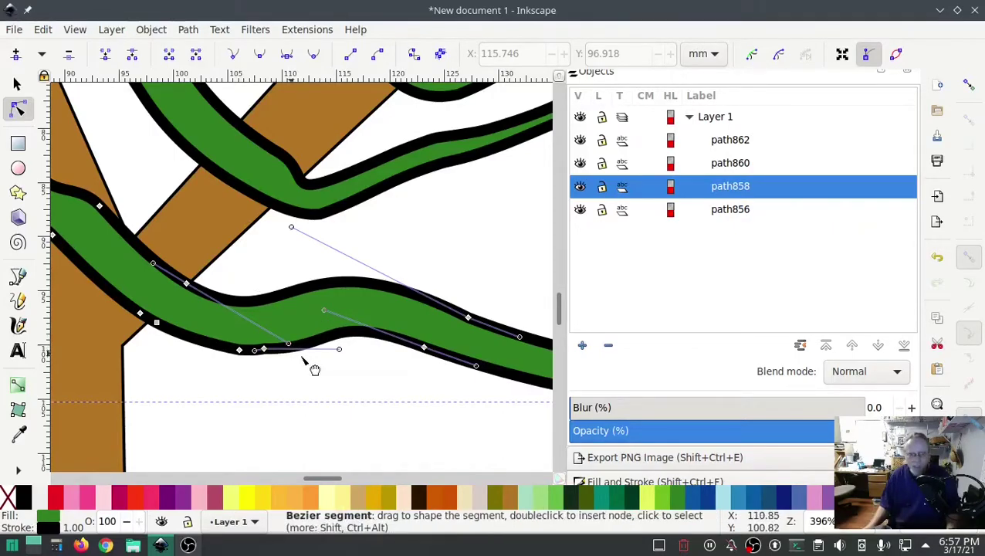
click(424, 208)
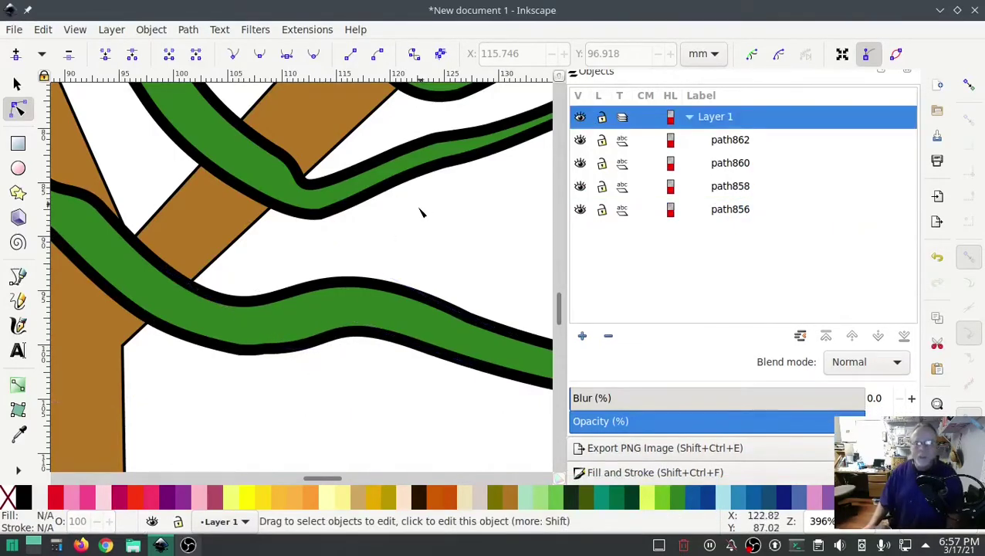
Rerun the Ink/Stitch object troubleshooting on the whole tree after the lowest branch repair
ctrl+scroll(466, 242, down, 4)
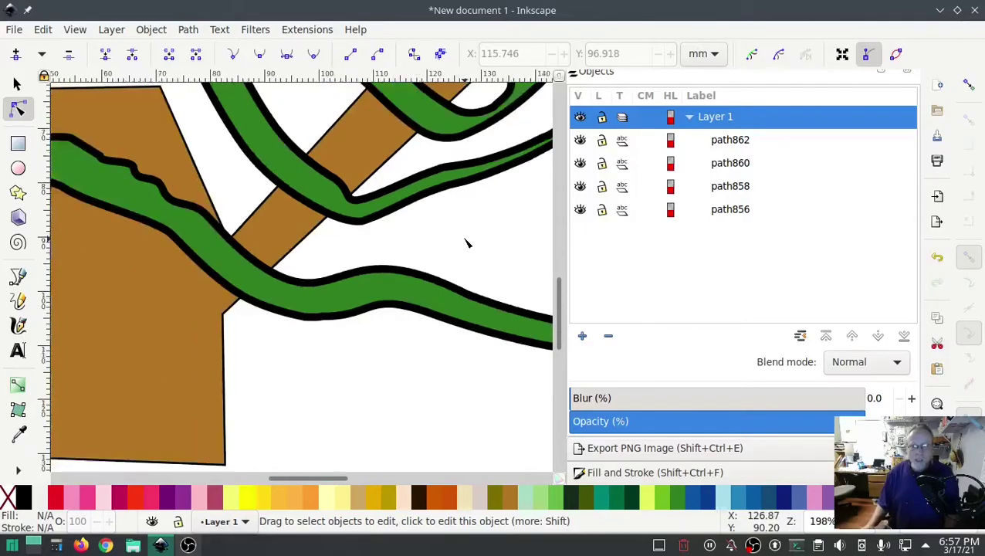
drag(496, 226, 459, 337)
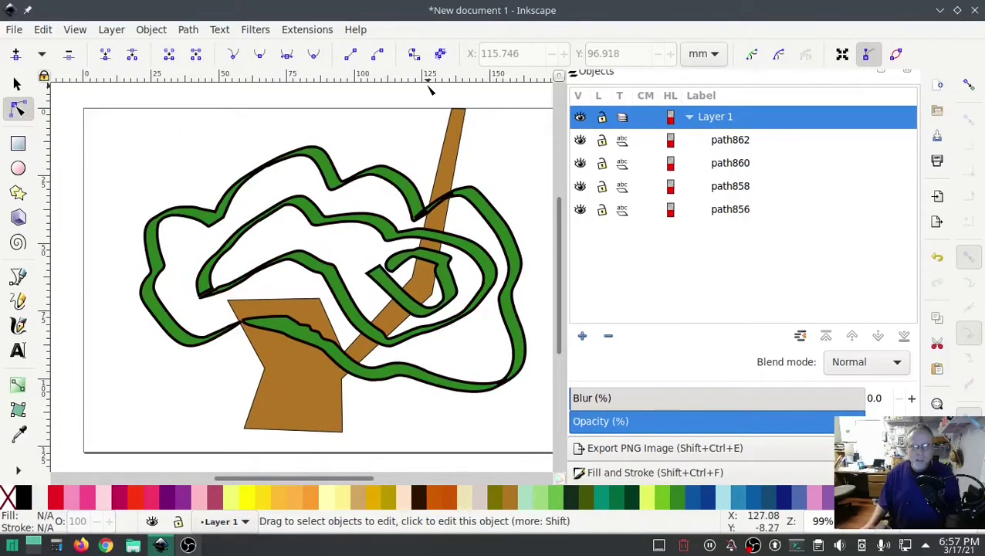
click(307, 29)
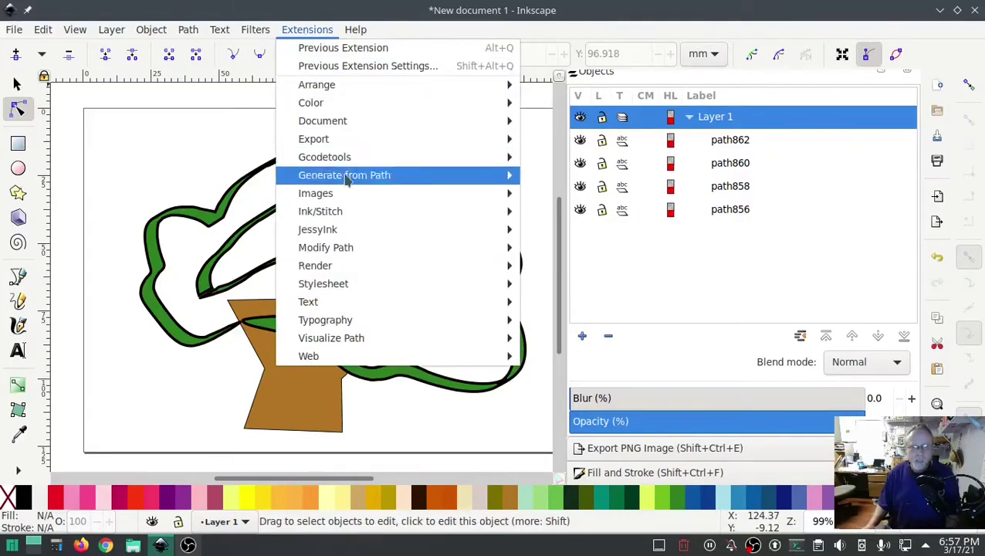
mouse_move(342, 213)
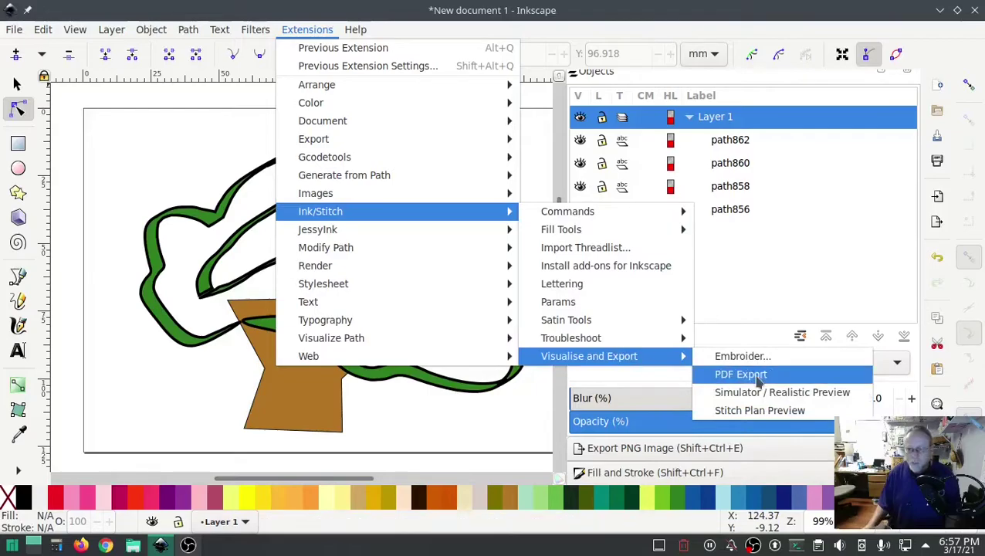
mouse_move(616, 343)
click(760, 373)
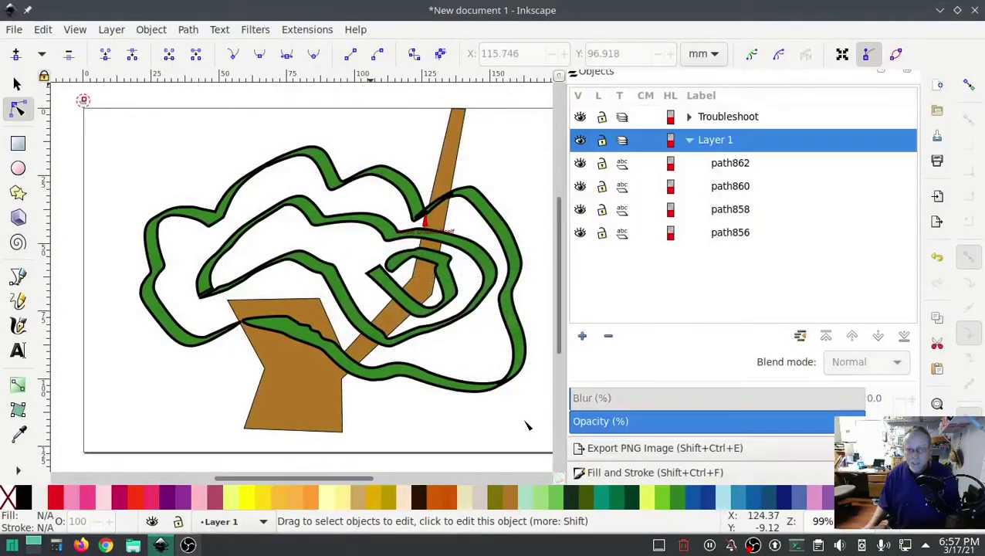
Delete path858's node at X 122.310, Y 40.585, left of the "Border crosses itself" marker by the upper trunk
ctrl+scroll(420, 224, up, 4)
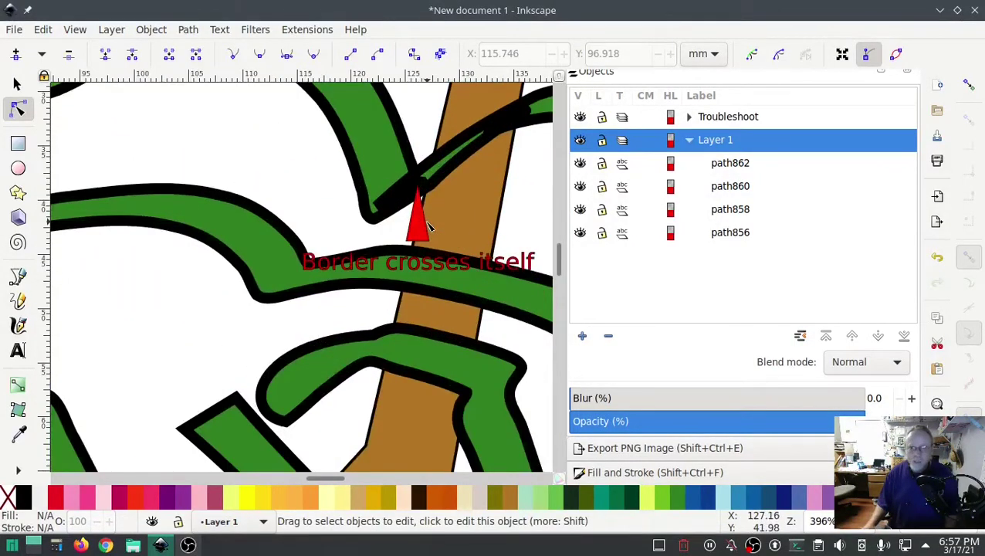
click(398, 201)
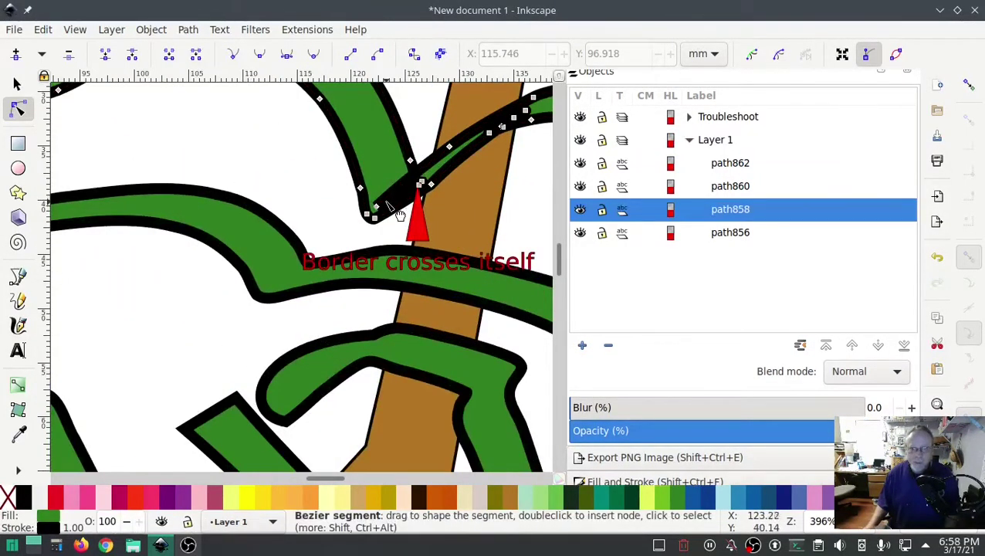
click(375, 215)
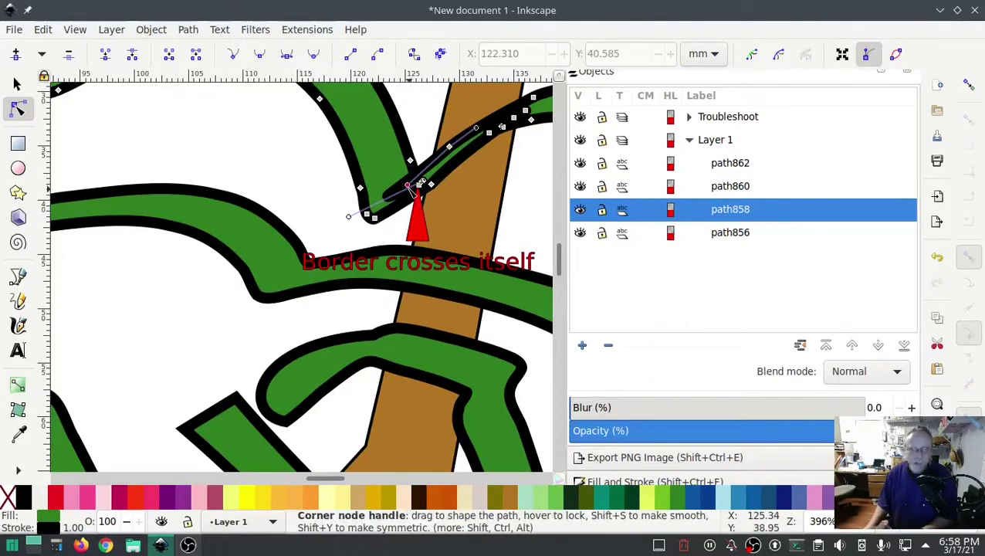
key(Delete)
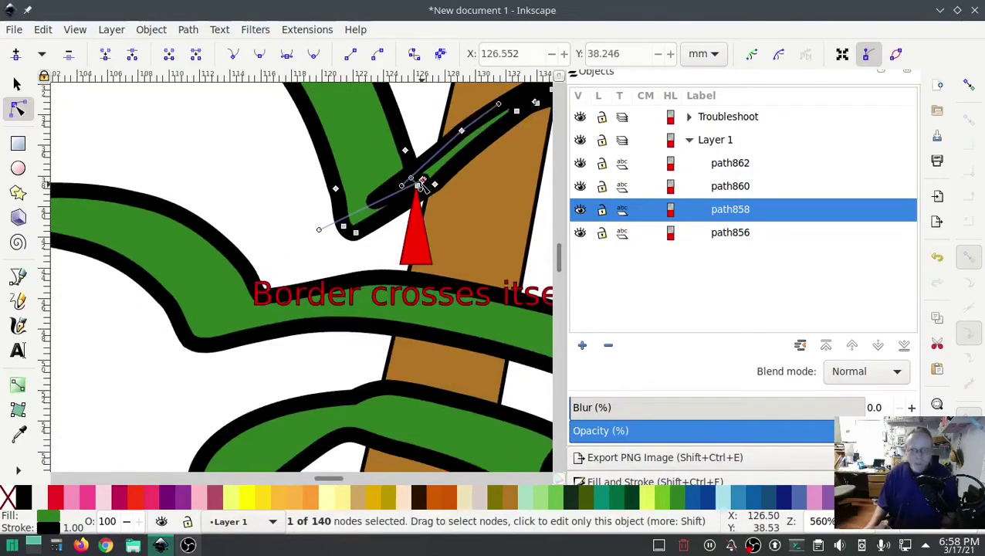
Delete path858's node at X 126.552, Y 38.246 near the marker's tip and pull the neighbouring upper-border node's long handle in close to it
shift+click(409, 174)
ctrl+scroll(442, 218, up, 3)
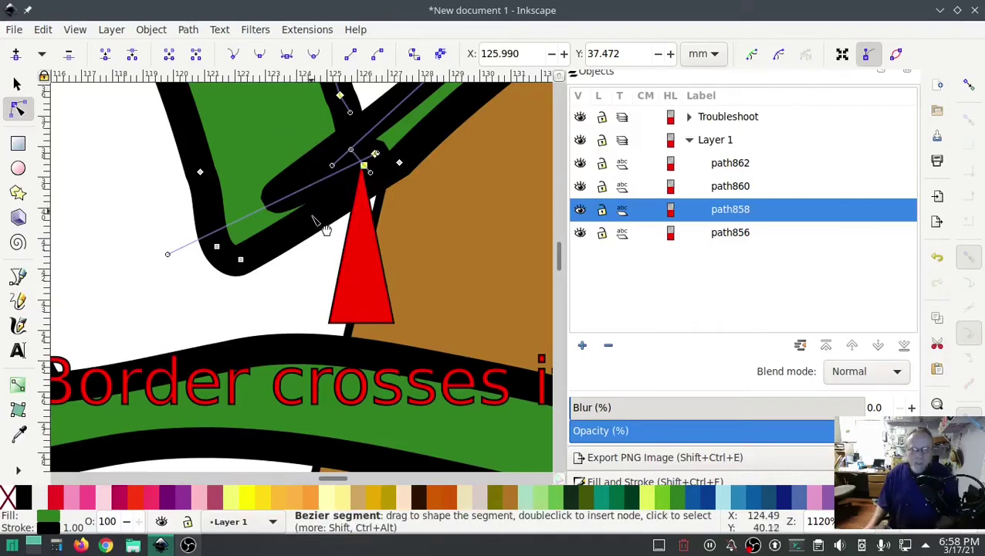
click(367, 161)
drag(373, 157, 374, 175)
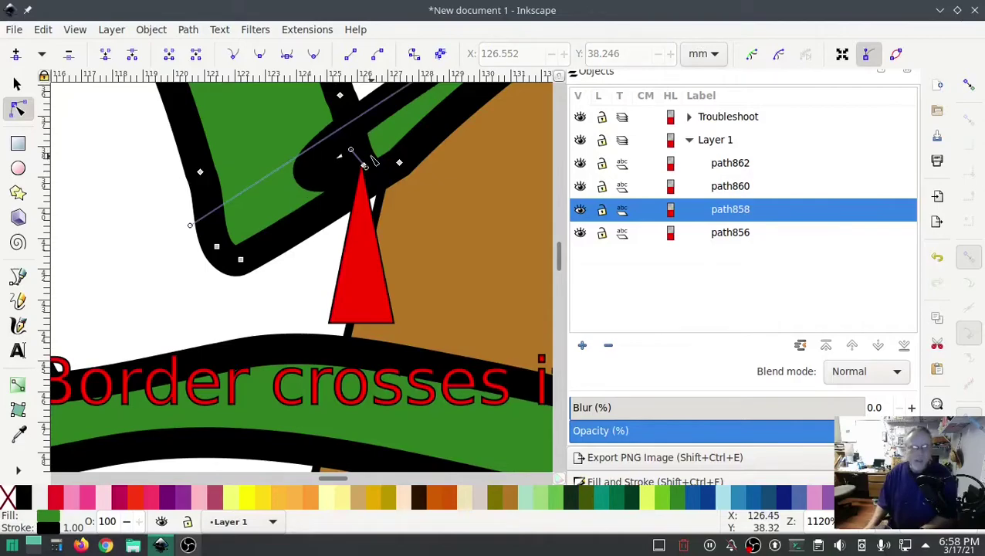
scroll(261, 324, up, 3)
scroll(262, 323, right, 3)
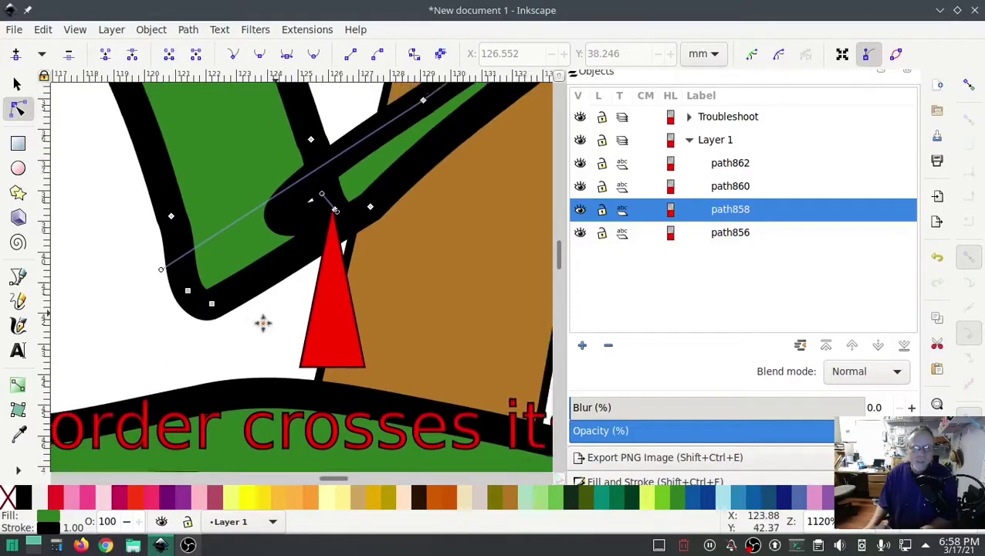
drag(111, 329, 355, 170)
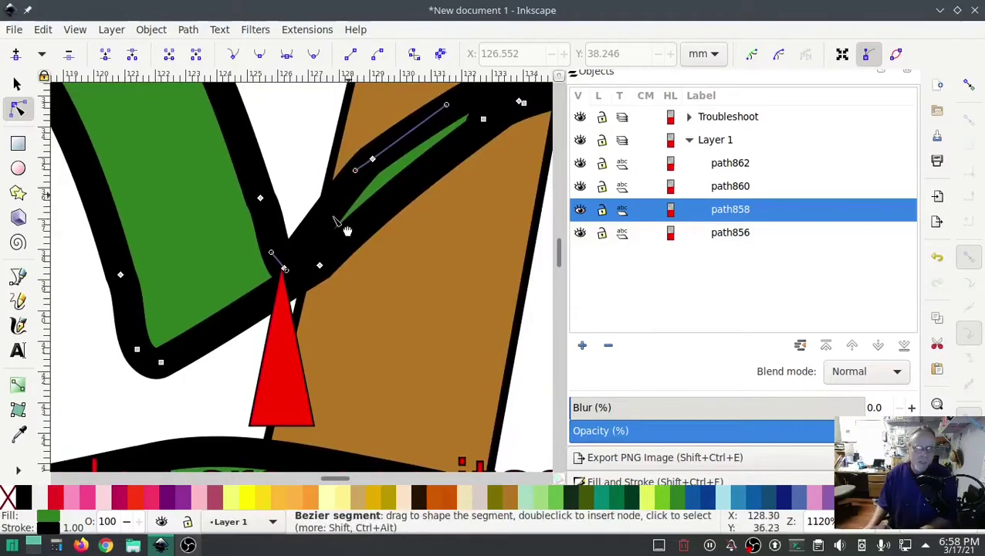
Delete path858's node at the marker's tip beside the upper trunk and remove the Troubleshoot layer
drag(286, 271, 275, 244)
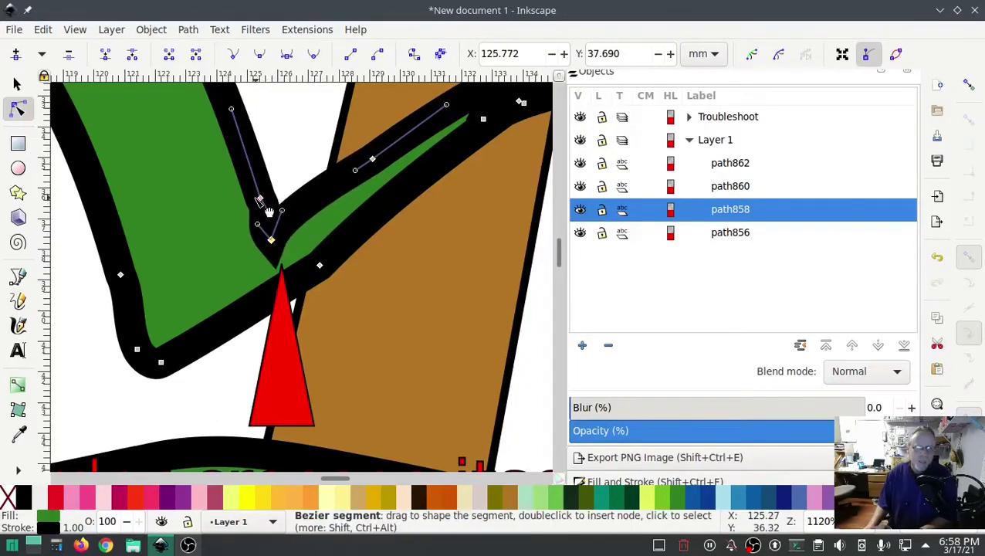
key(Delete)
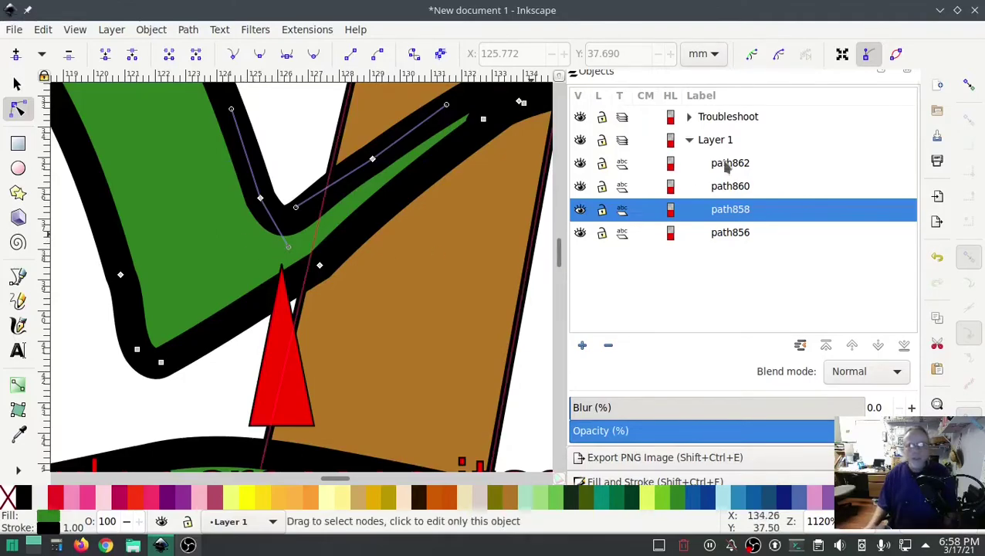
right_click(727, 118)
click(769, 457)
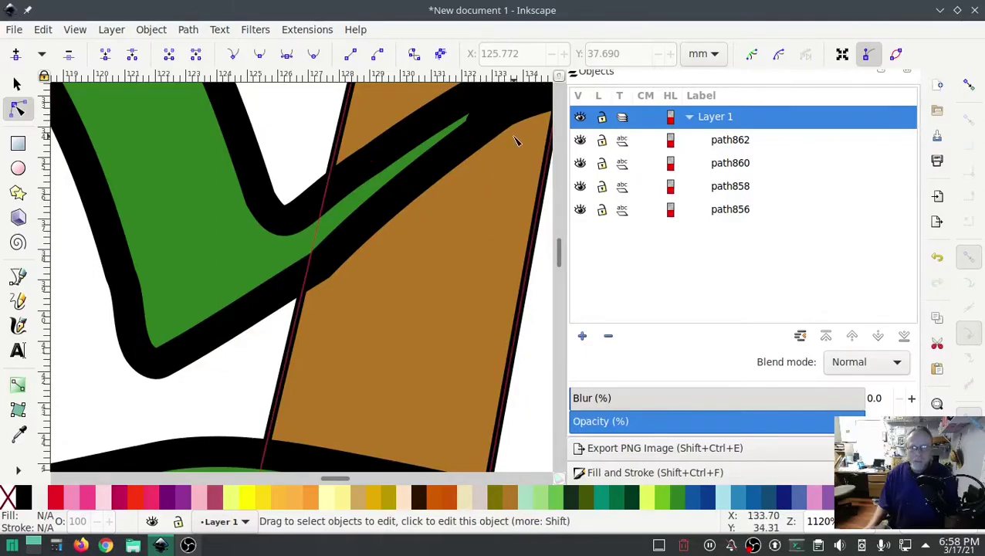
Delete path858's nodes at X 132.713, Y 33.743 and X 136.070, Y 31.734 where the thin band crosses the trunk
mouse_move(517, 140)
mouse_down()
mouse_move(330, 308)
mouse_move(334, 282)
mouse_up()
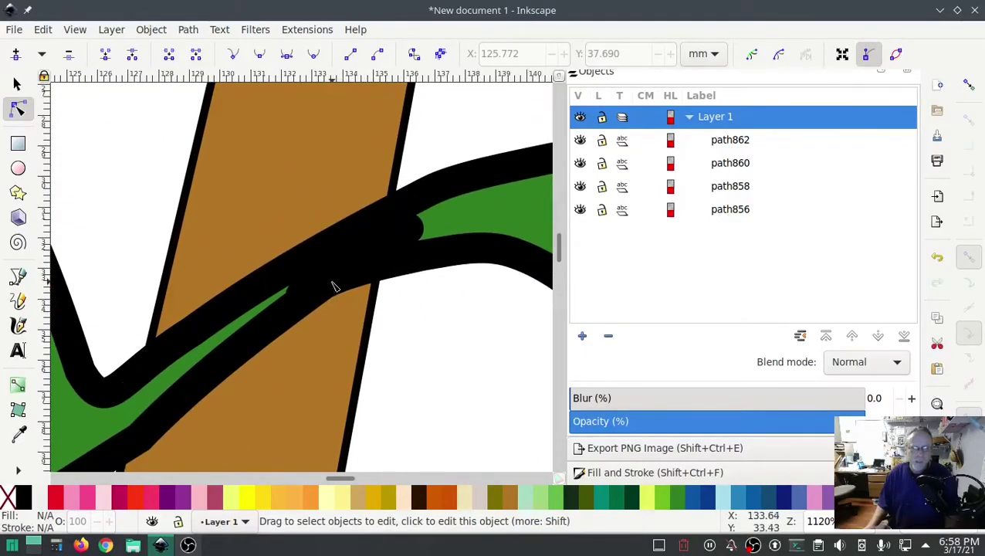
click(334, 286)
click(303, 293)
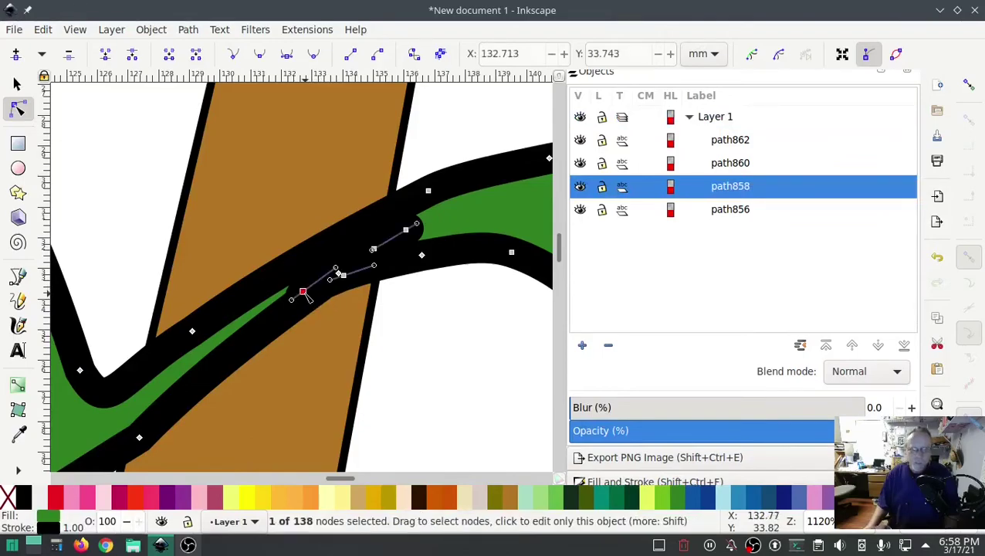
shift+click(407, 229)
key(Delete)
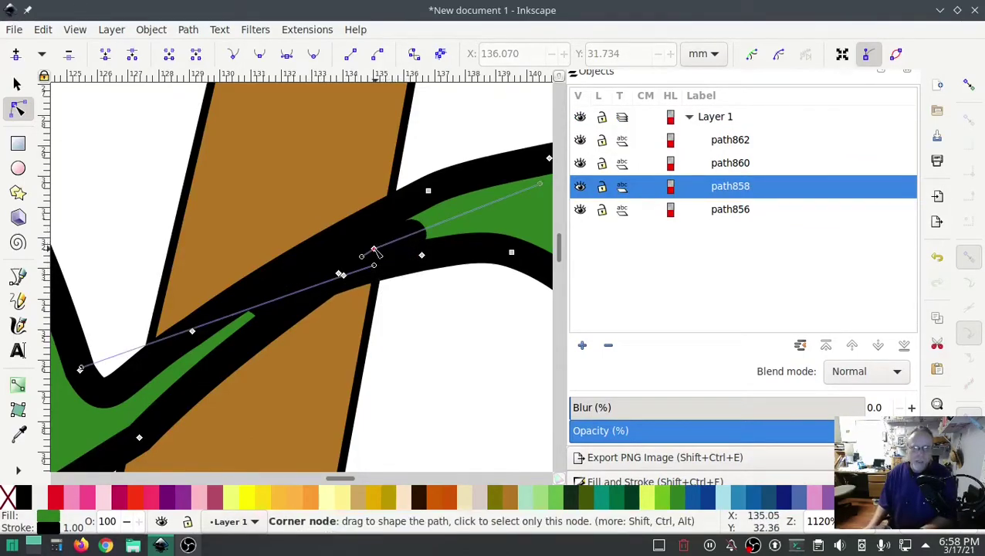
Delete path858's overlapping node at X 133.872, Y 33.147 and pull in the long handles to open the green band across the trunk
drag(374, 250, 340, 275)
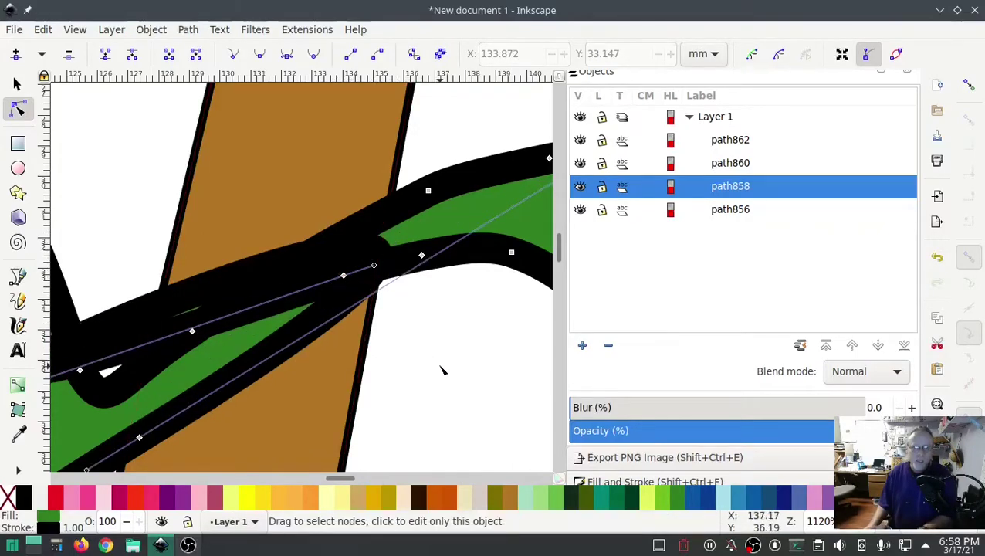
scroll(434, 366, down, 3)
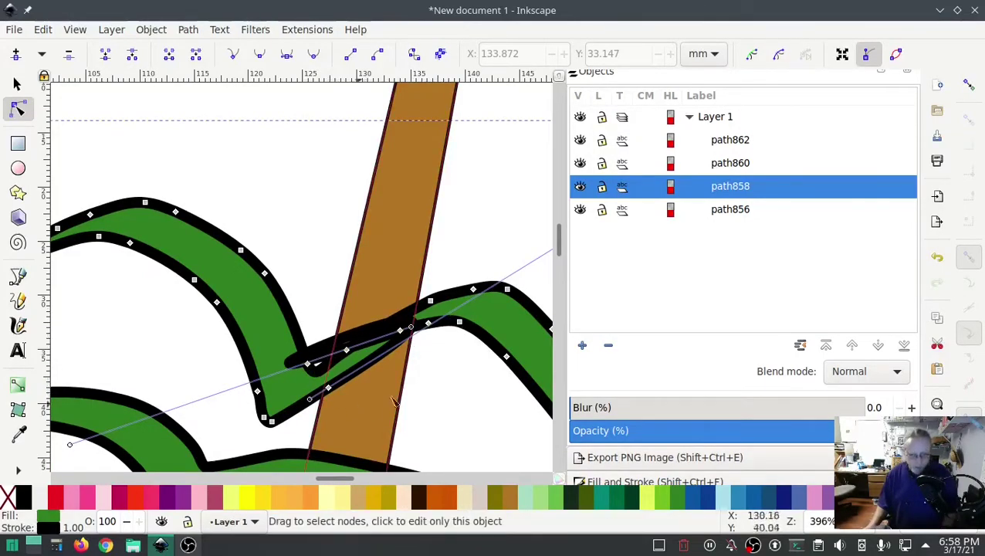
drag(443, 354, 284, 334)
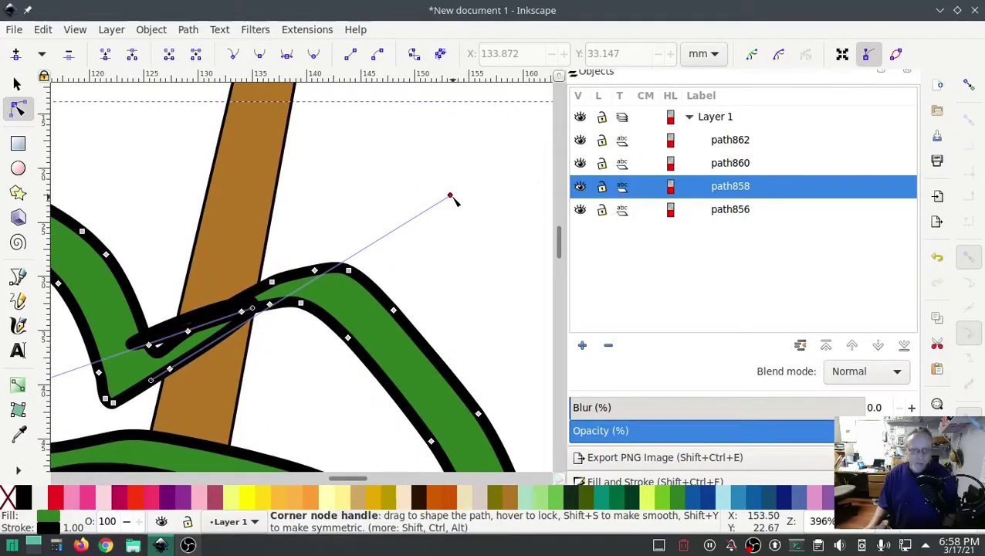
drag(451, 198, 494, 241)
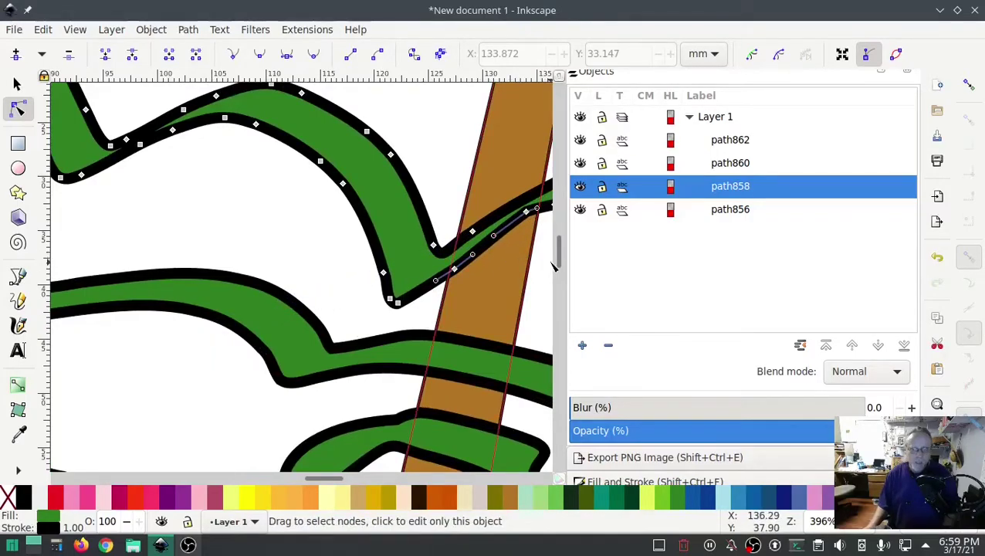
scroll(435, 301, right, 4)
scroll(435, 301, up, 2)
drag(407, 267, 408, 272)
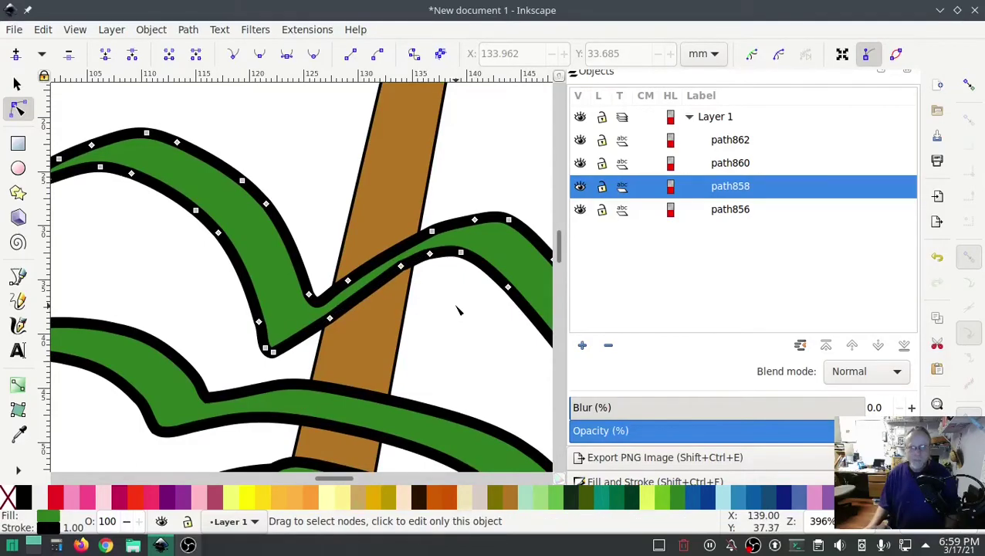
Deselect path858 and rerun the Ink/Stitch object troubleshooting on the whole tree after the trunk crossing repair
scroll(457, 310, down, 5)
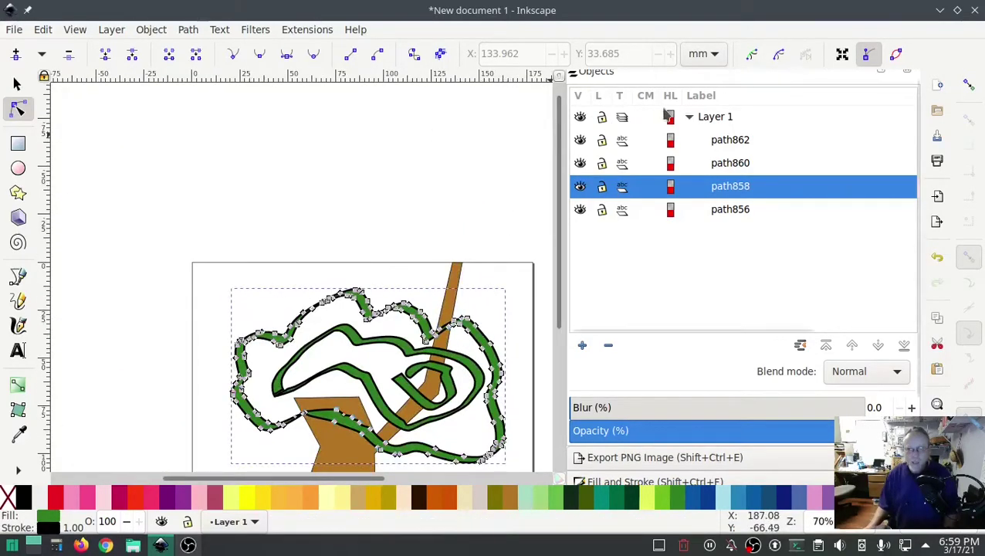
click(330, 179)
click(309, 29)
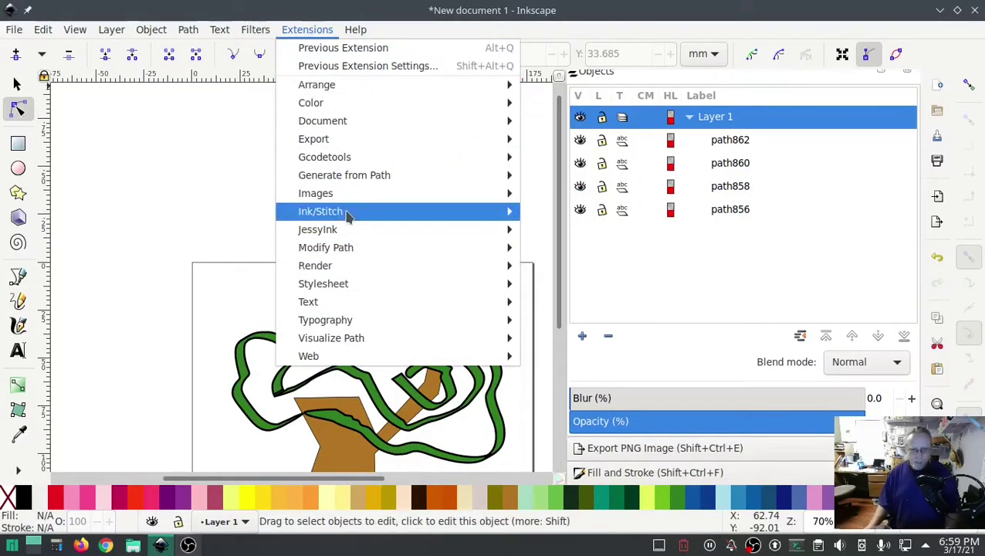
mouse_move(345, 213)
mouse_move(602, 342)
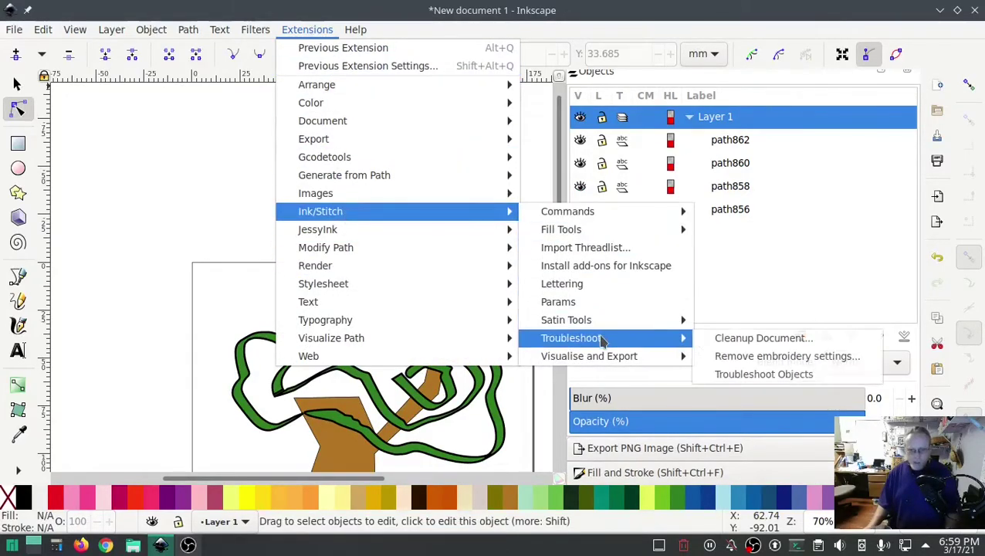
click(777, 375)
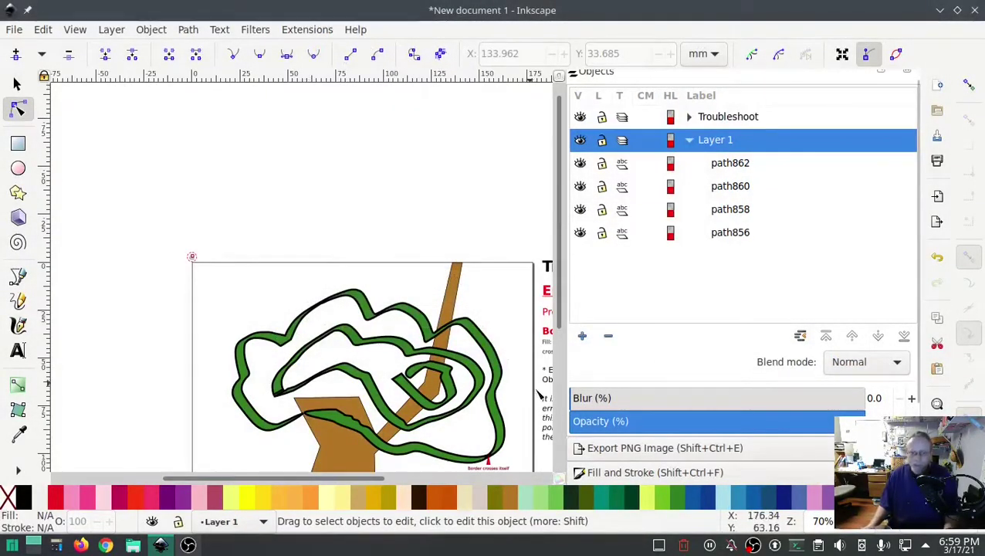
Delete path858's nodes at X 153.102, Y 101.729 and X 155.760, Y 100.125 beside the marker on the outline's lower-right bend
drag(461, 440, 316, 268)
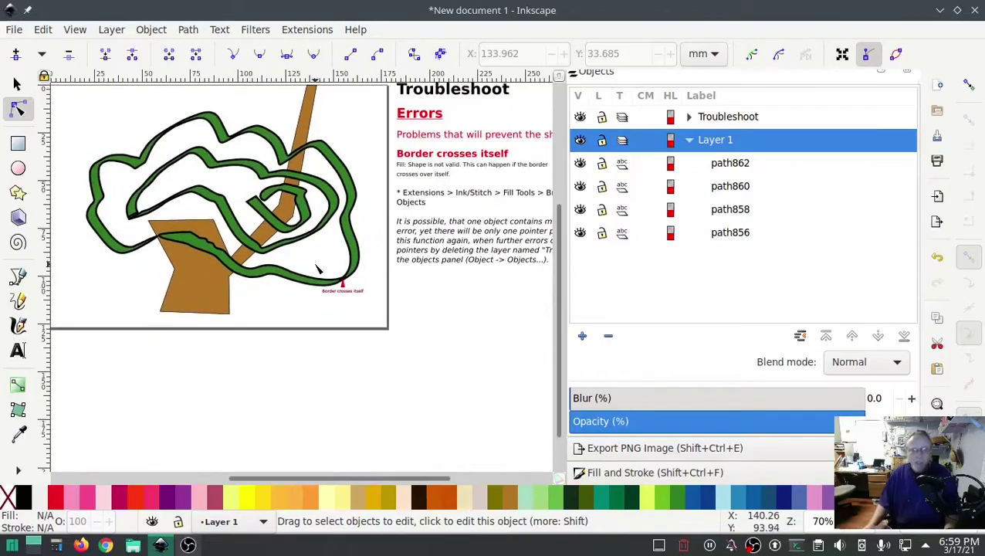
scroll(349, 298, up, 6)
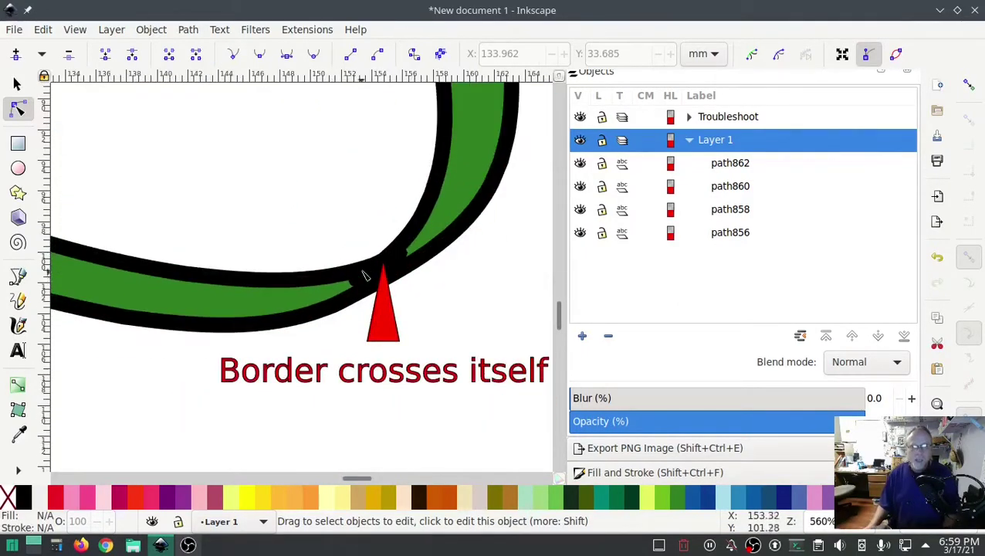
click(376, 268)
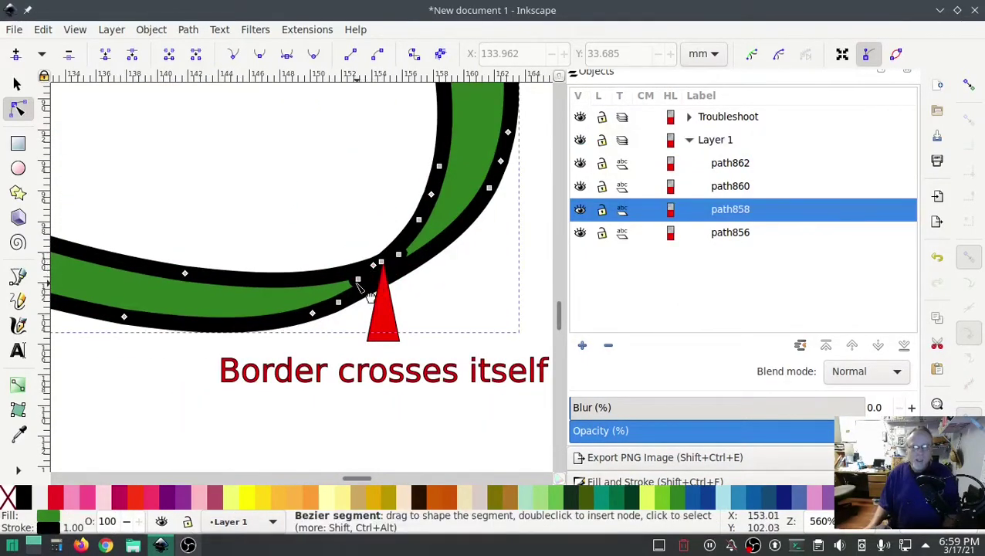
click(357, 279)
key(Delete)
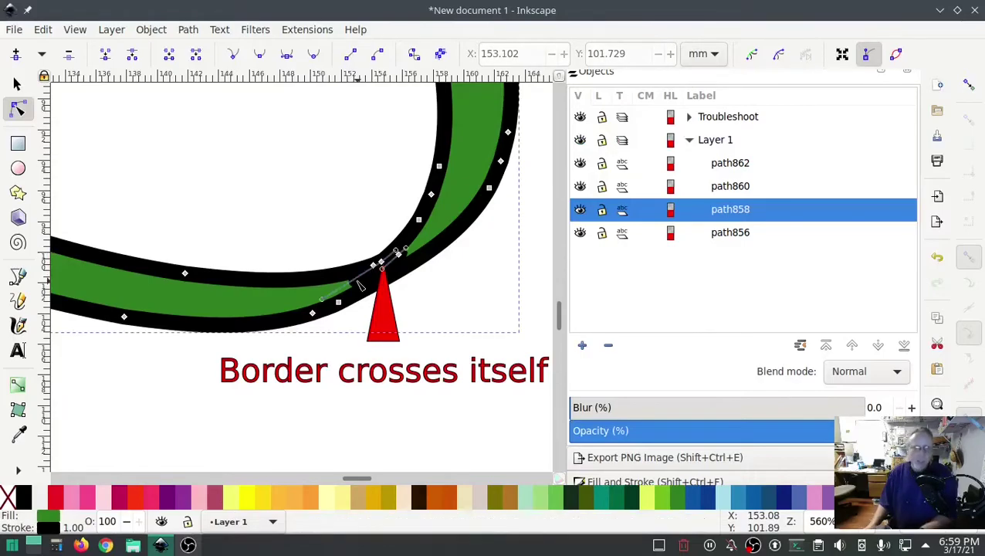
click(397, 253)
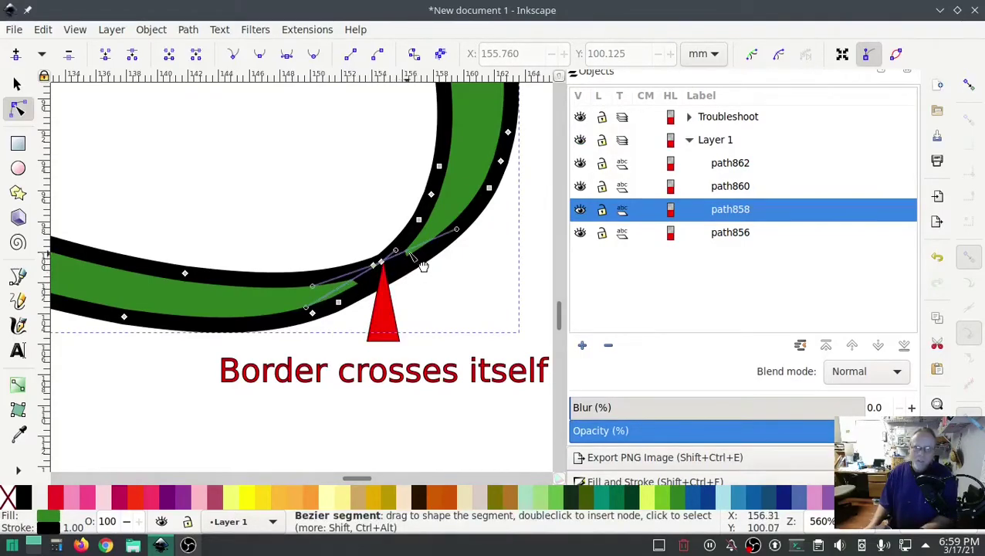
Delete path858's node at X 154.104, Y 100.826, shape the remaining handle, and move the inner border node to X 154.545, Y 100.337
drag(456, 230, 344, 287)
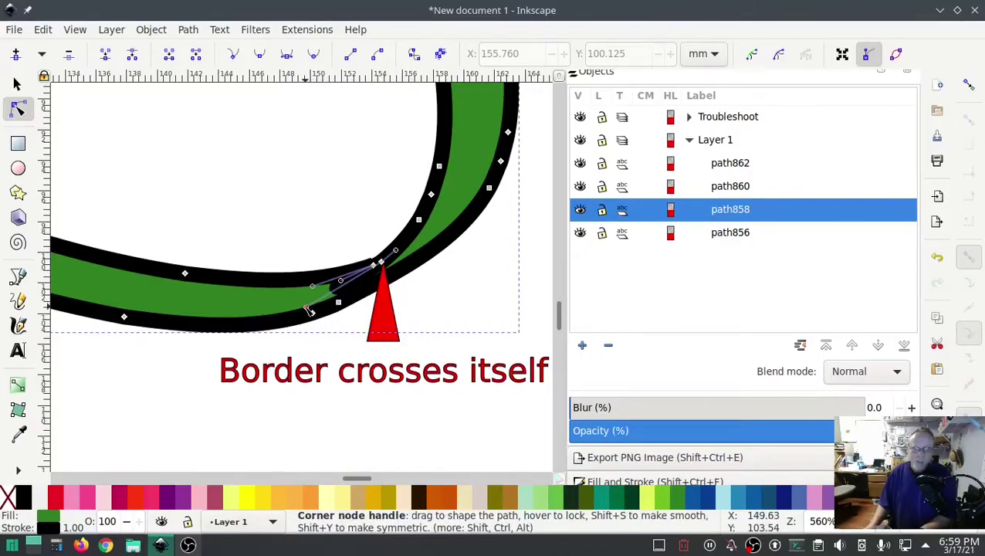
click(377, 272)
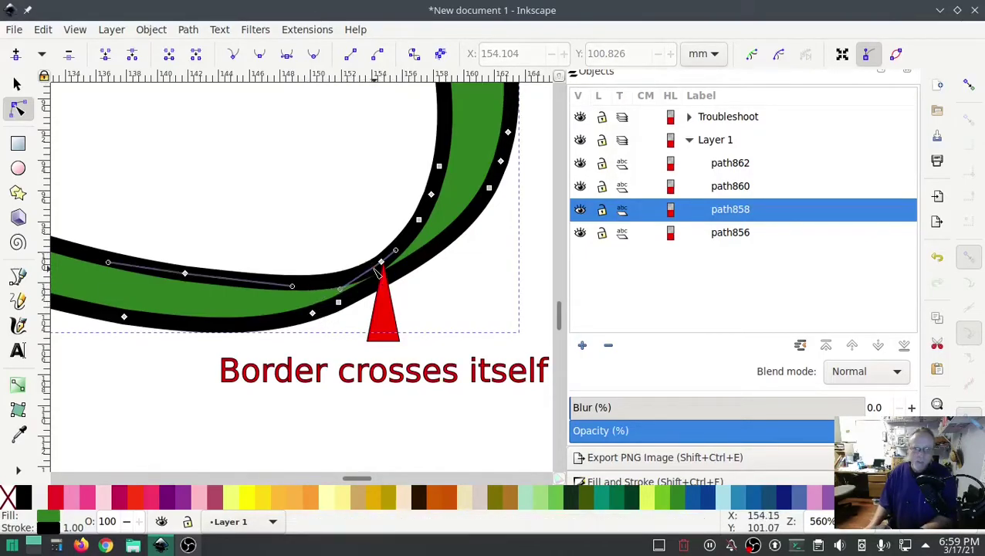
drag(340, 289, 321, 288)
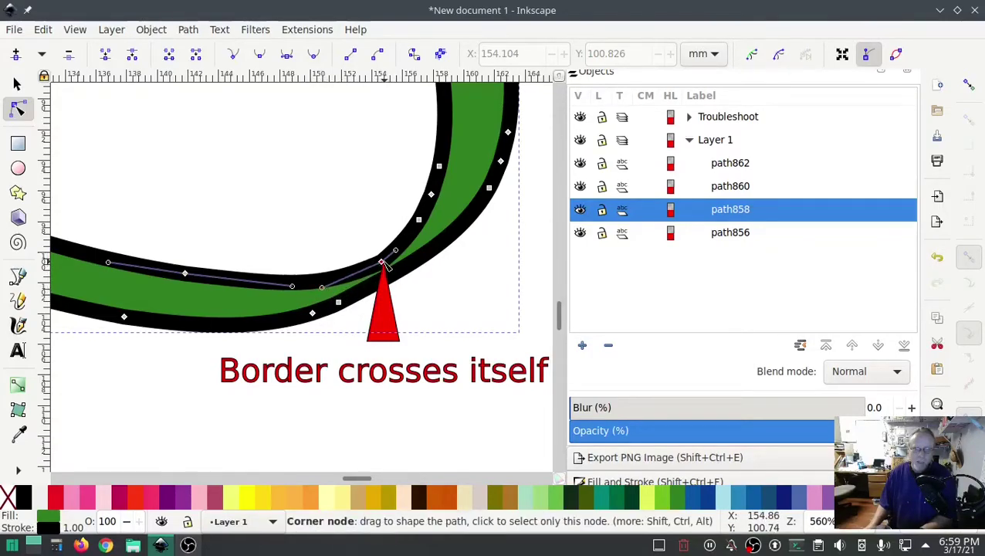
drag(383, 264, 380, 257)
click(316, 218)
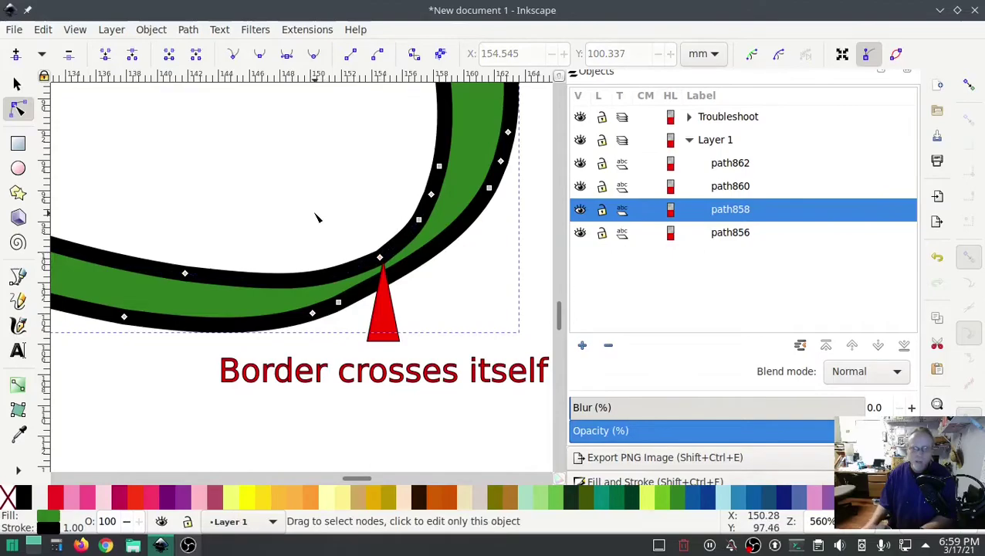
Delete the Troubleshoot layer, rerun the Ink/Stitch object troubleshooting on the whole tree, and dismiss the report
right_click(718, 117)
click(745, 457)
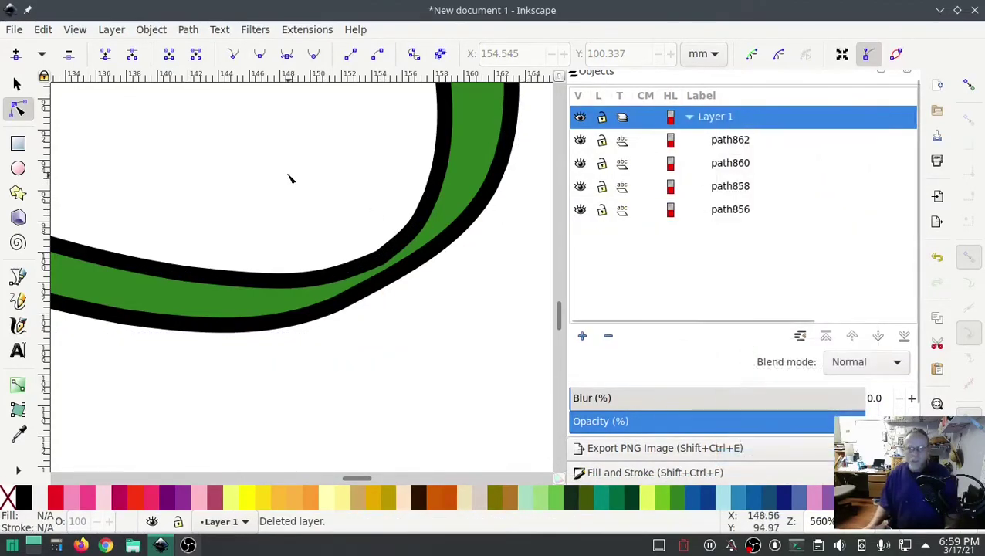
ctrl+scroll(417, 388, down, 6)
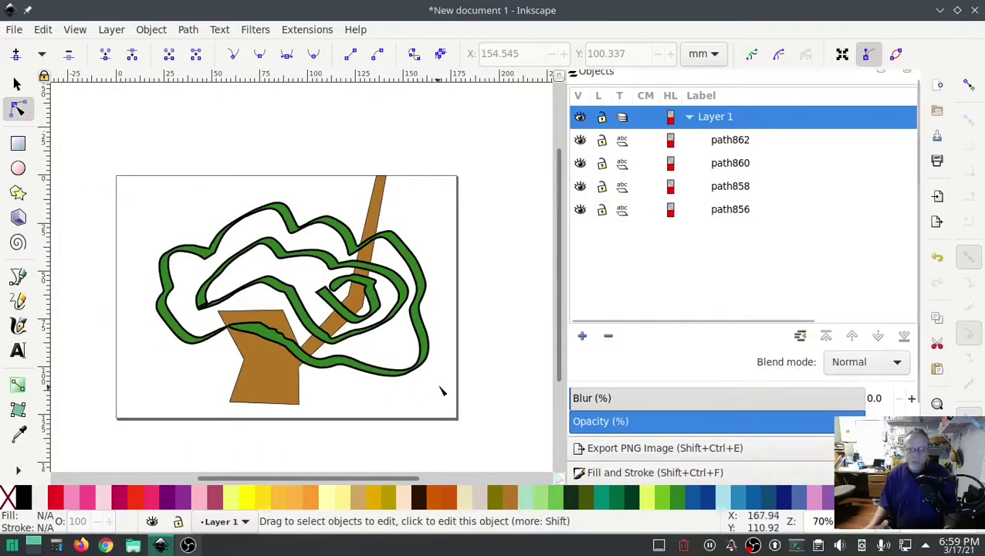
click(307, 29)
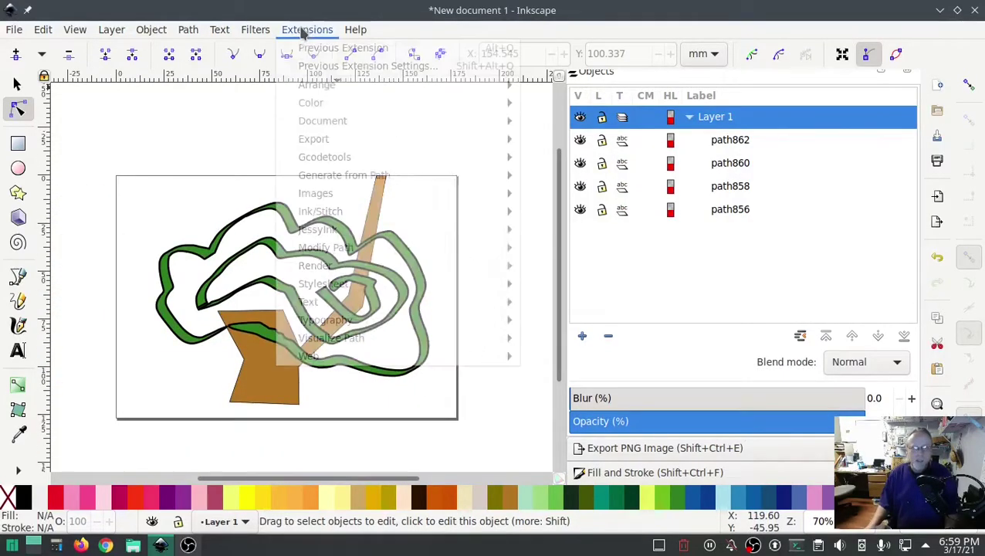
mouse_move(345, 212)
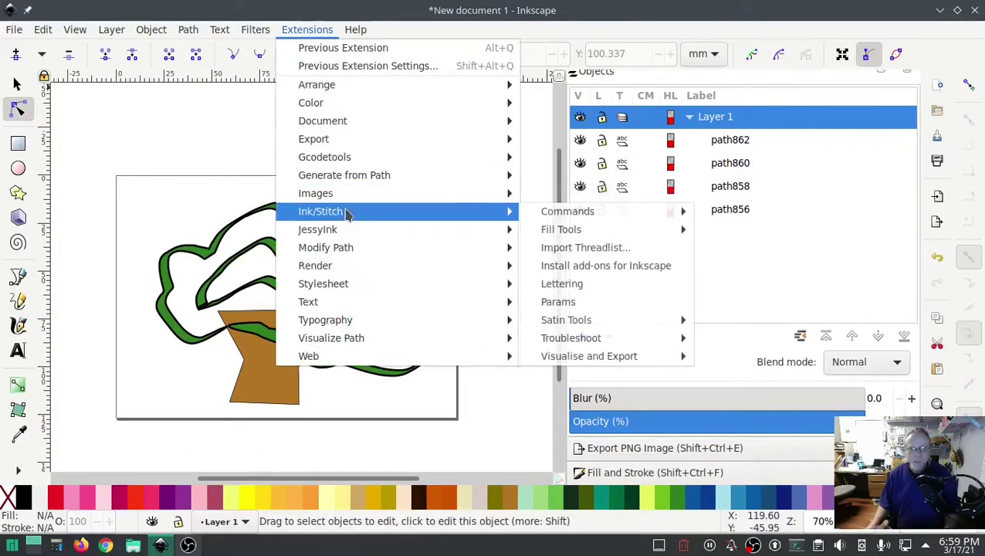
mouse_move(586, 338)
click(747, 376)
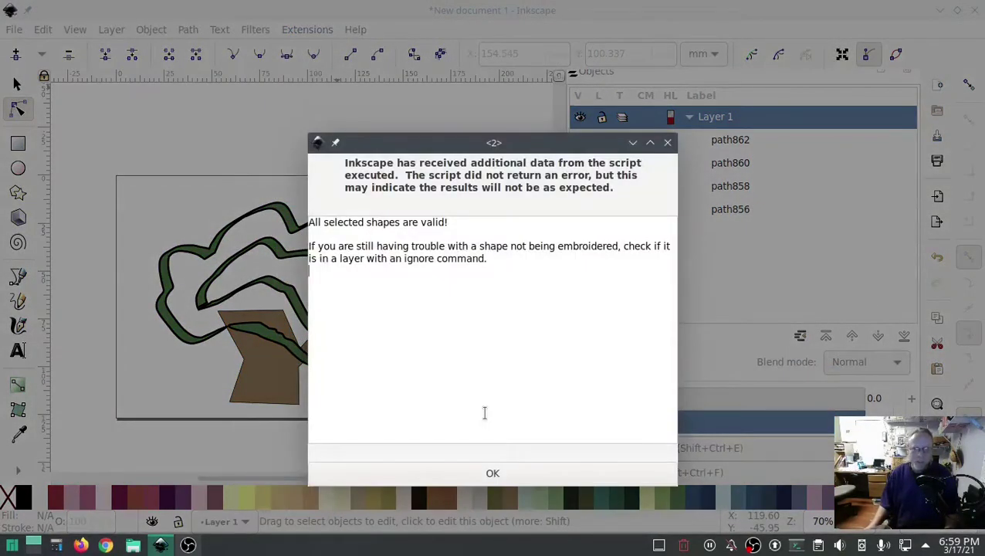
click(480, 470)
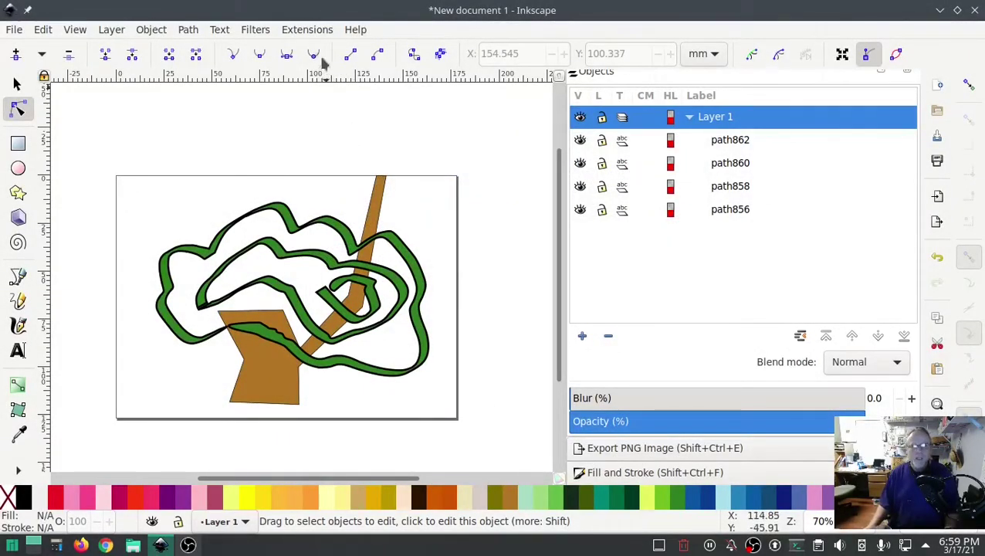
Preview the tree's stitching in the Ink/Stitch simulator and raise the playback speed to 4096 stitches/sec
click(308, 31)
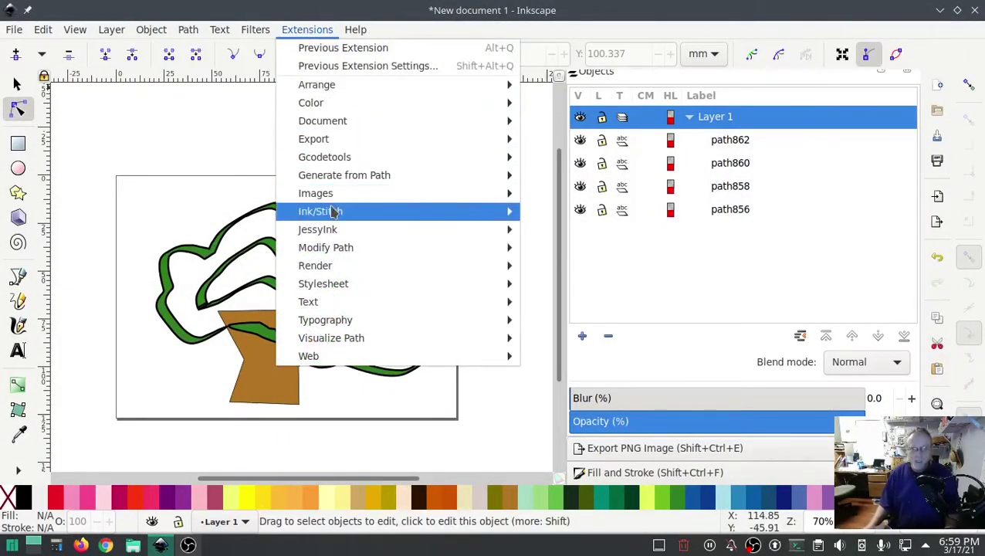
mouse_move(330, 213)
mouse_move(568, 363)
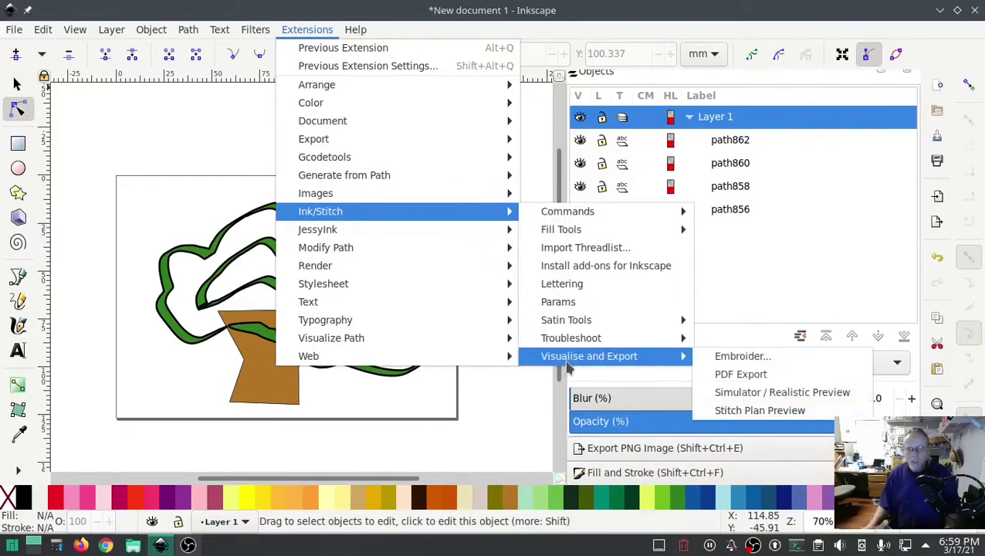
click(747, 392)
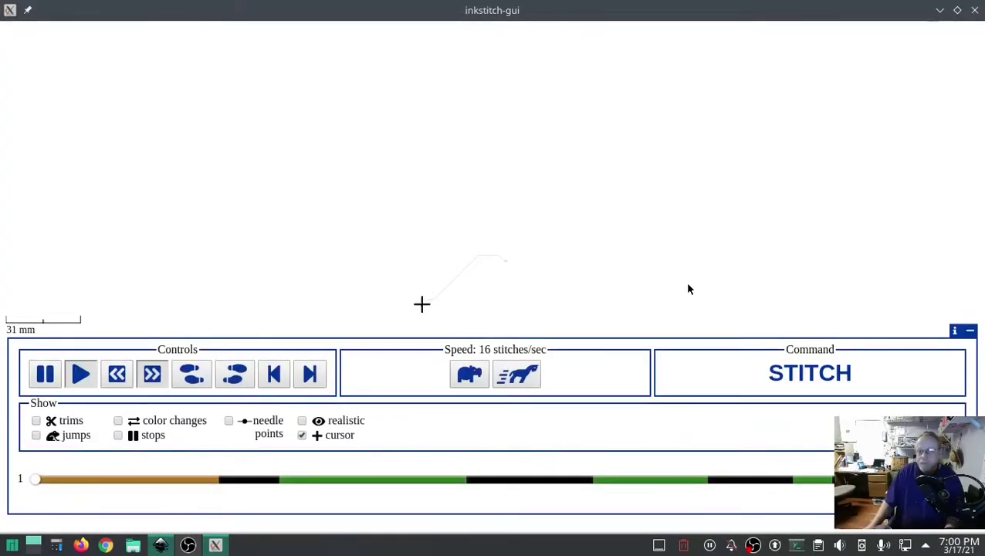
click(515, 375)
click(516, 375)
click(515, 375)
click(515, 375)
click(516, 375)
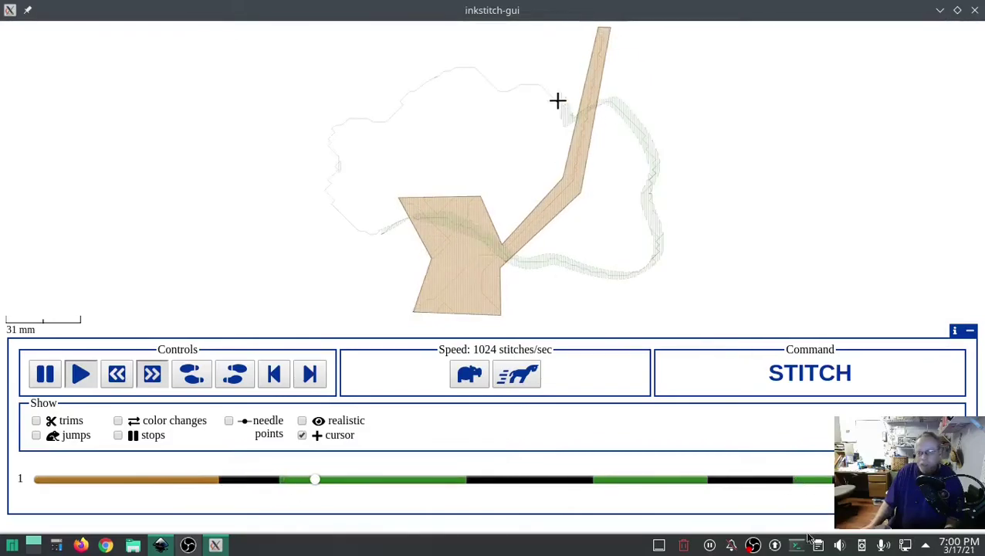
click(516, 375)
click(517, 374)
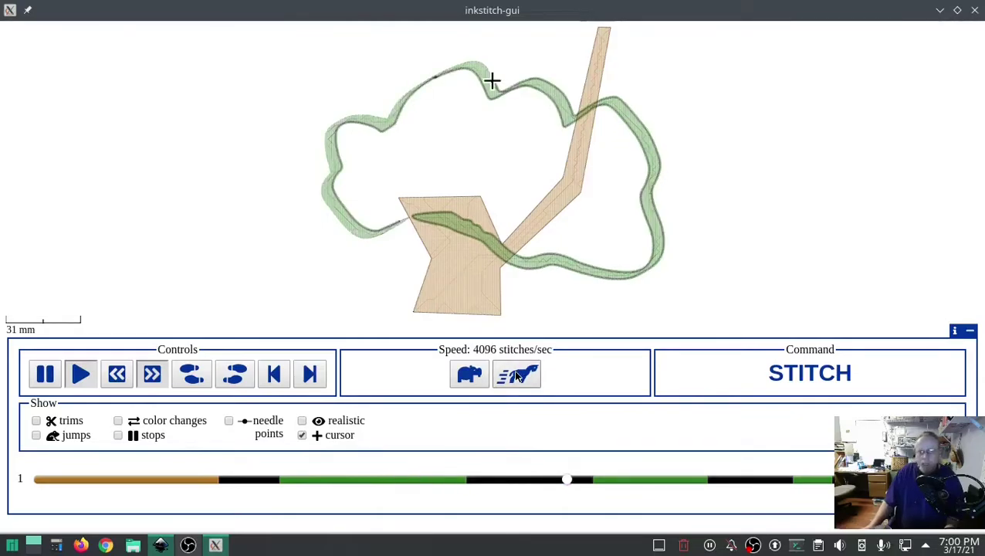
Close the simulator, select all four tree paths, and remove their stroke paint so only the fills remain
click(974, 10)
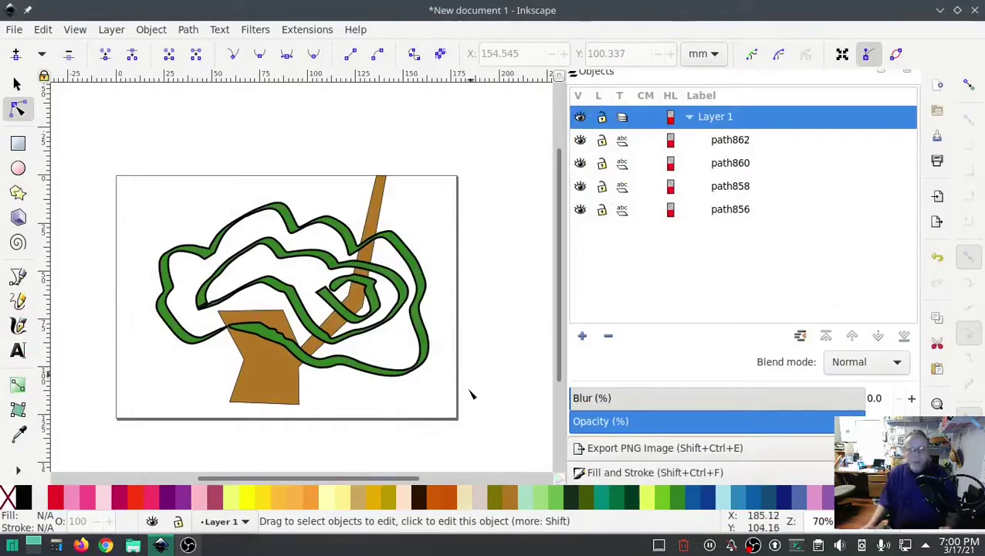
click(15, 83)
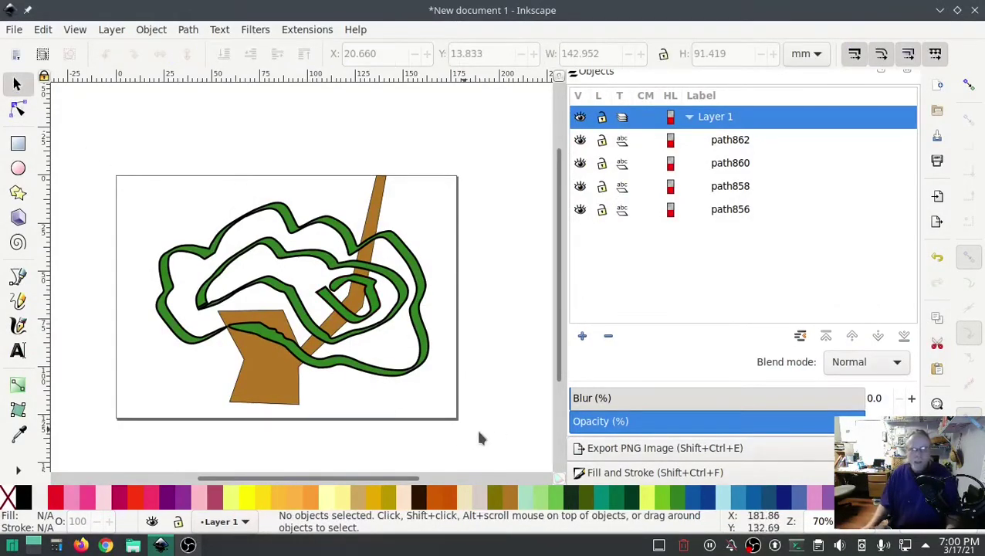
drag(503, 422, 99, 155)
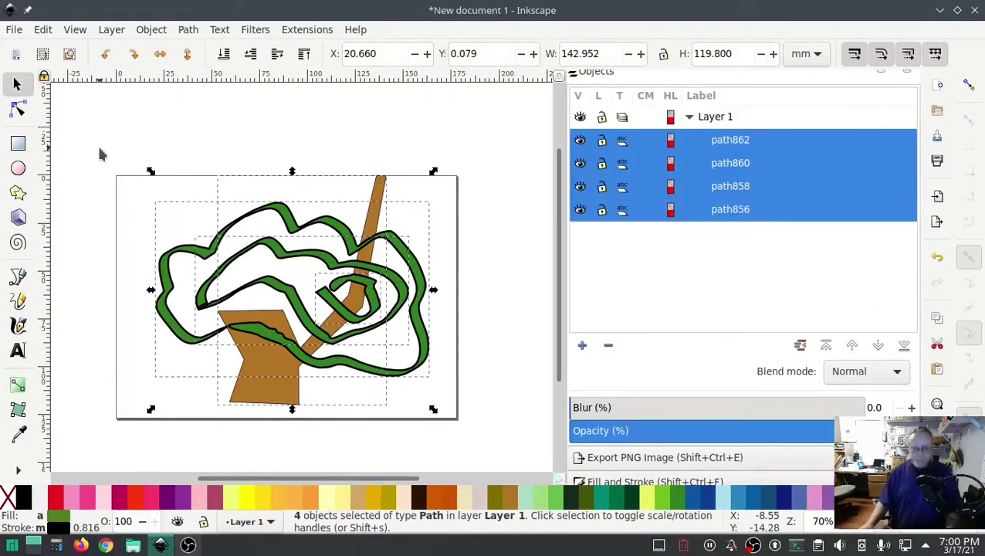
scroll(658, 302, down, 3)
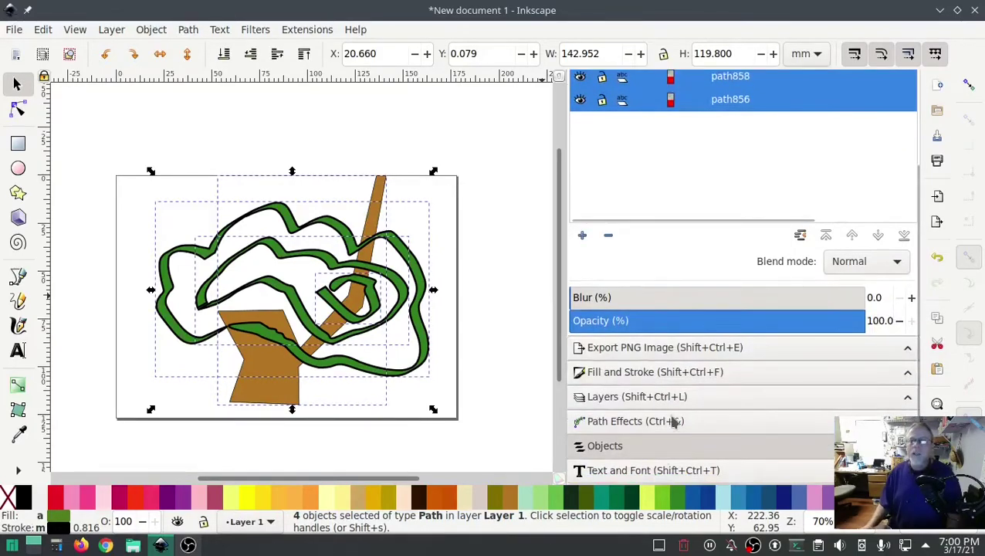
click(646, 372)
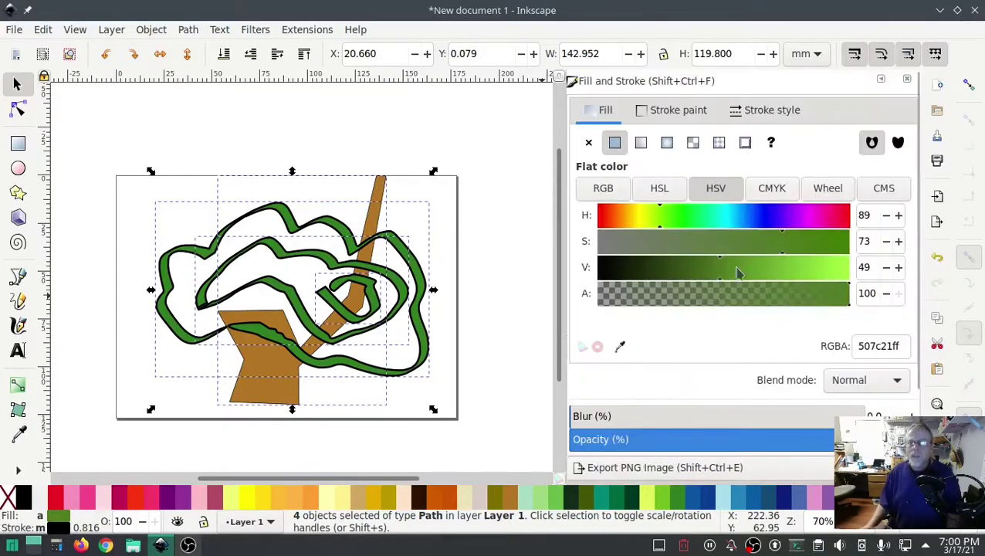
click(766, 112)
click(648, 109)
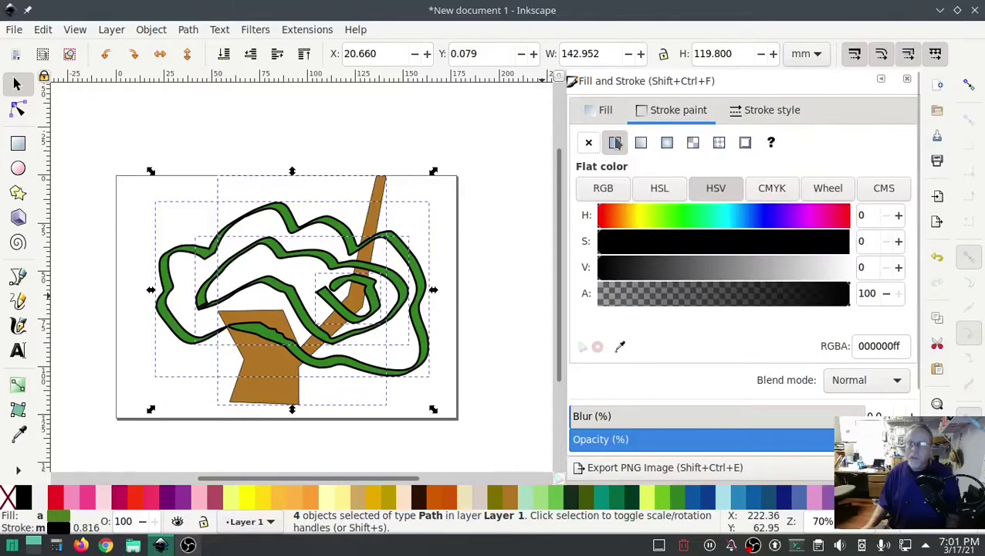
click(588, 144)
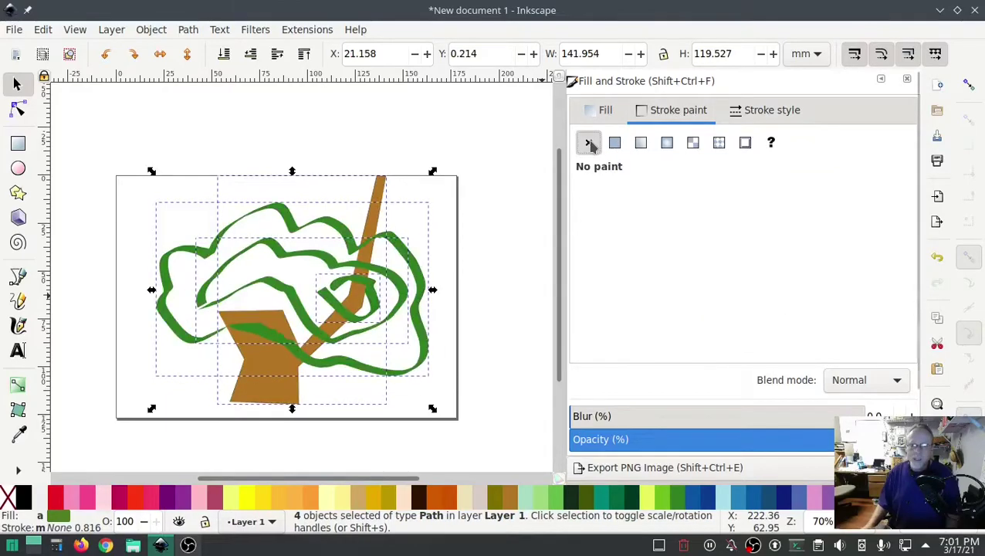
Duplicate all four tree paths in place, remove the duplicates' fill, and give them a flat black stroke (000000ff)
click(498, 307)
mouse_move(488, 441)
mouse_down()
mouse_move(340, 363)
mouse_move(110, 171)
mouse_up()
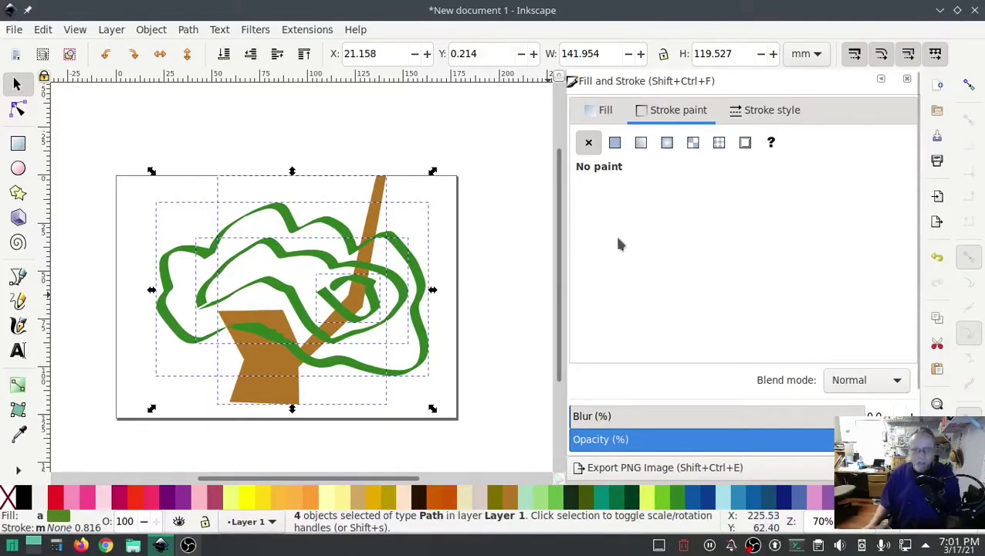
click(601, 116)
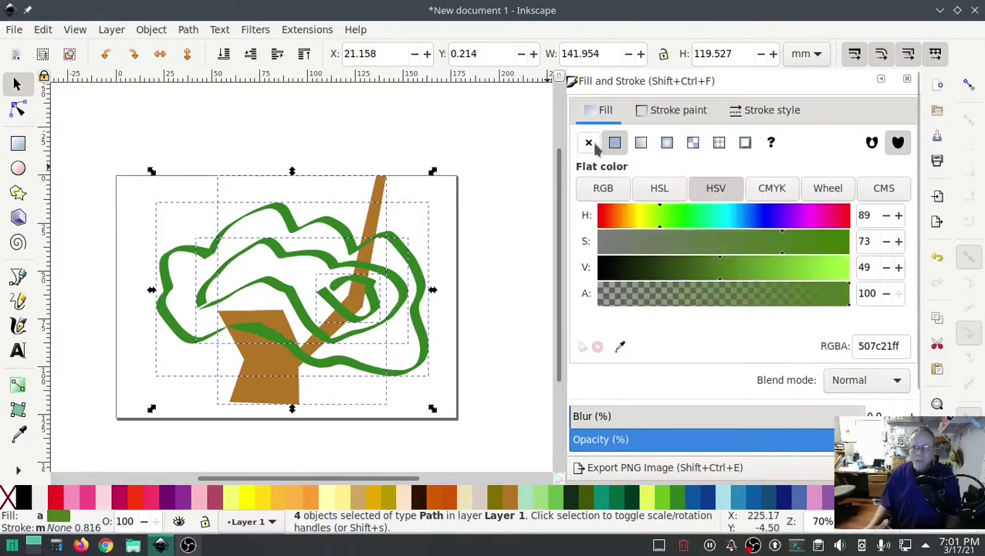
click(589, 143)
click(670, 113)
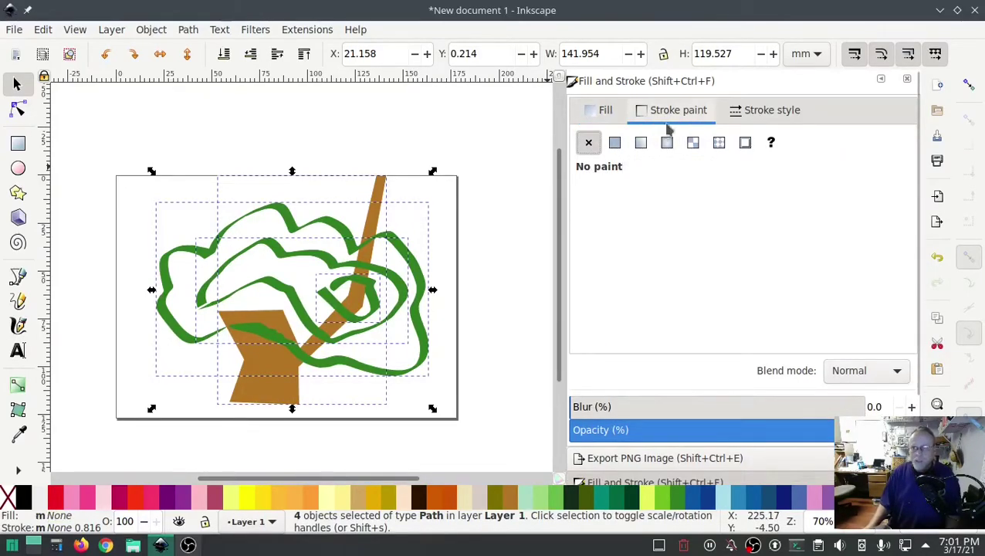
click(614, 142)
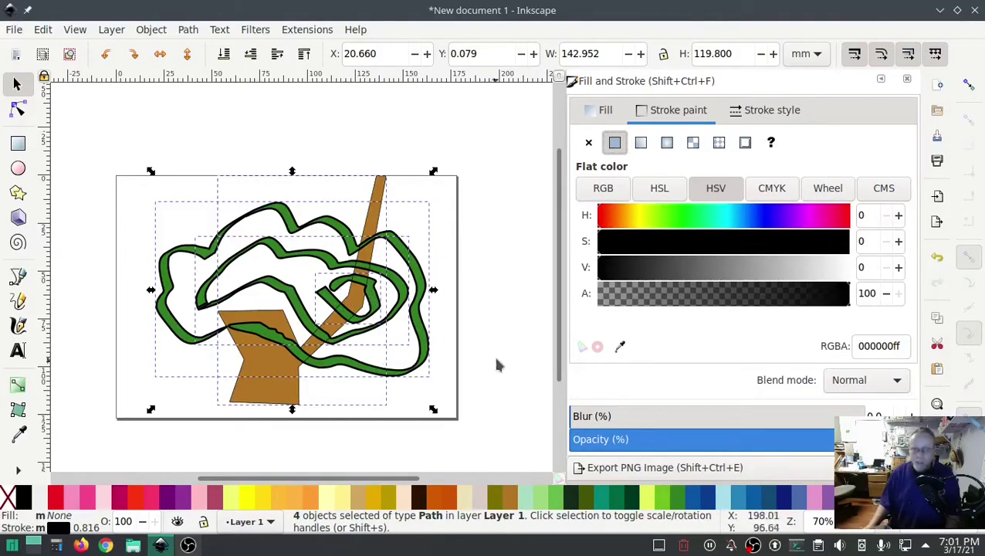
click(507, 284)
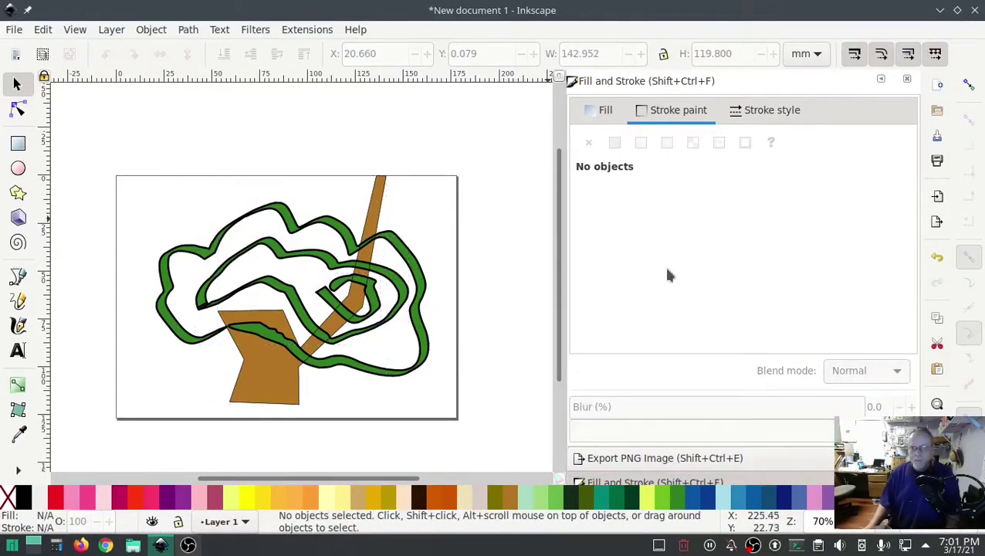
Check the fill and outline copies in the object list by selecting path1633 through path1627 and toggling their visibility off and on
scroll(671, 286, down, 3)
click(627, 445)
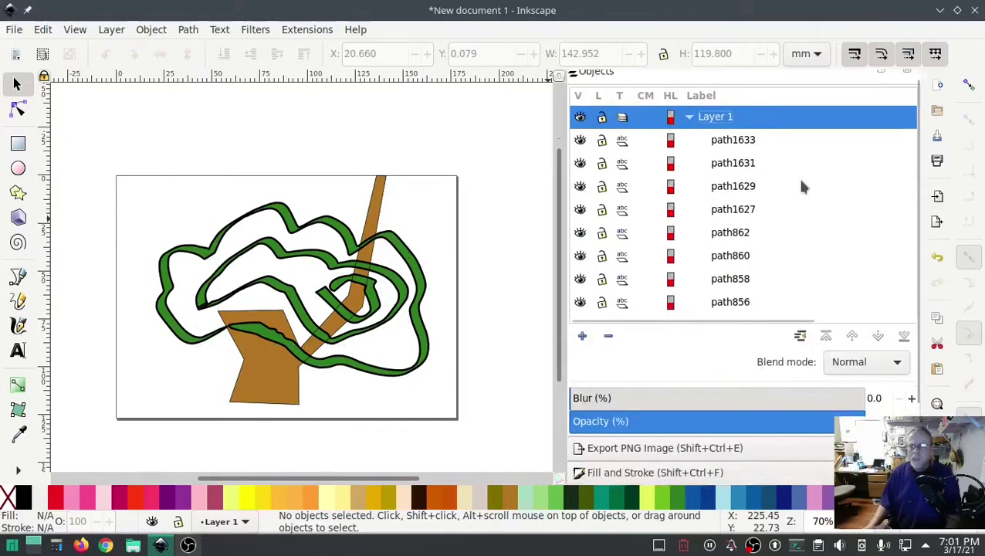
click(729, 242)
shift+click(733, 312)
click(722, 150)
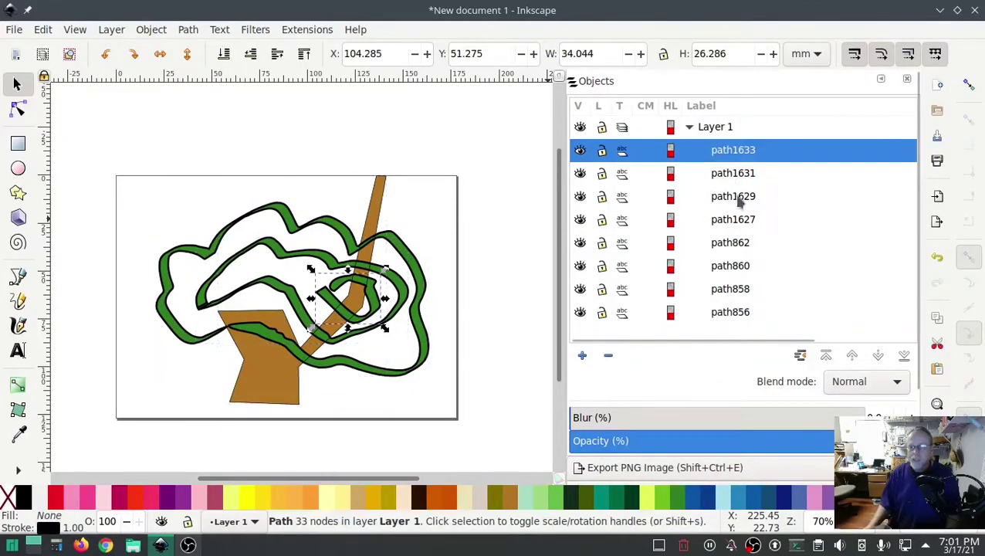
shift+click(729, 221)
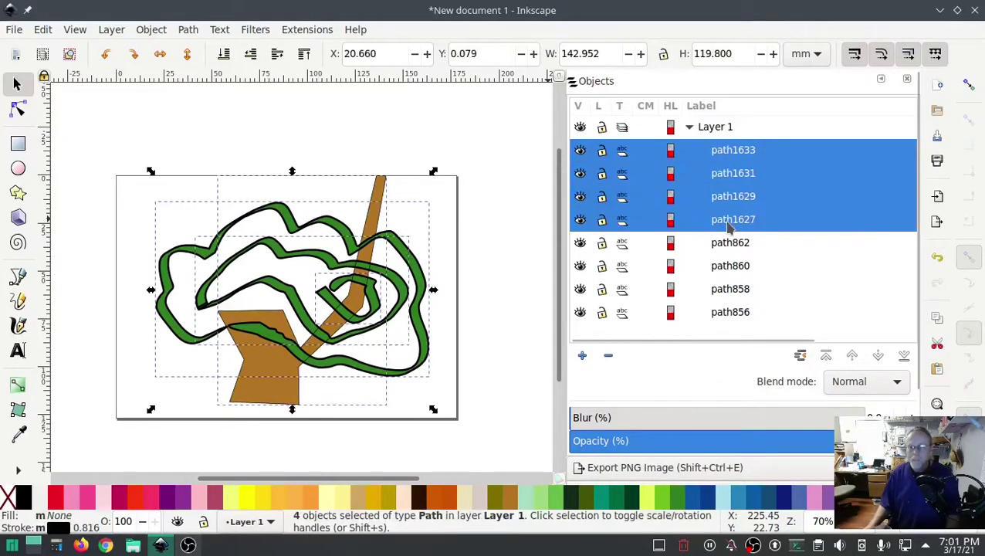
click(581, 151)
click(581, 152)
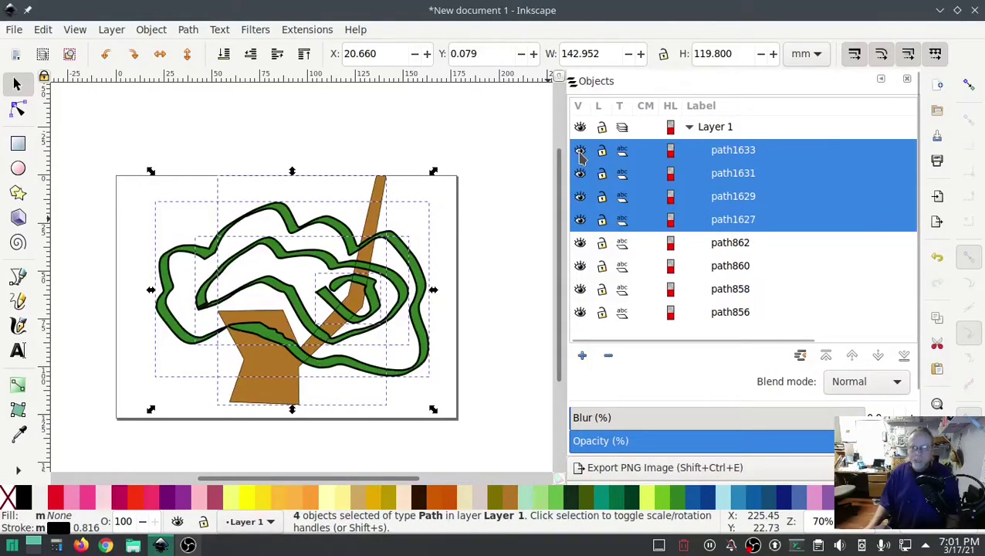
click(510, 294)
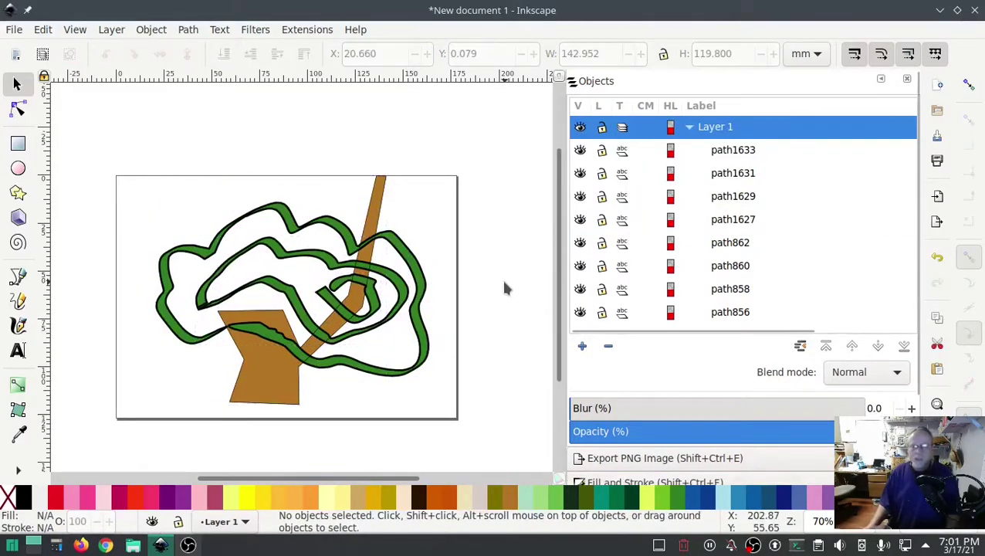
Simulate the separated fill and outline stitching in Ink/Stitch, speed playback up to 4096 stitches/sec, and close the simulator
click(308, 29)
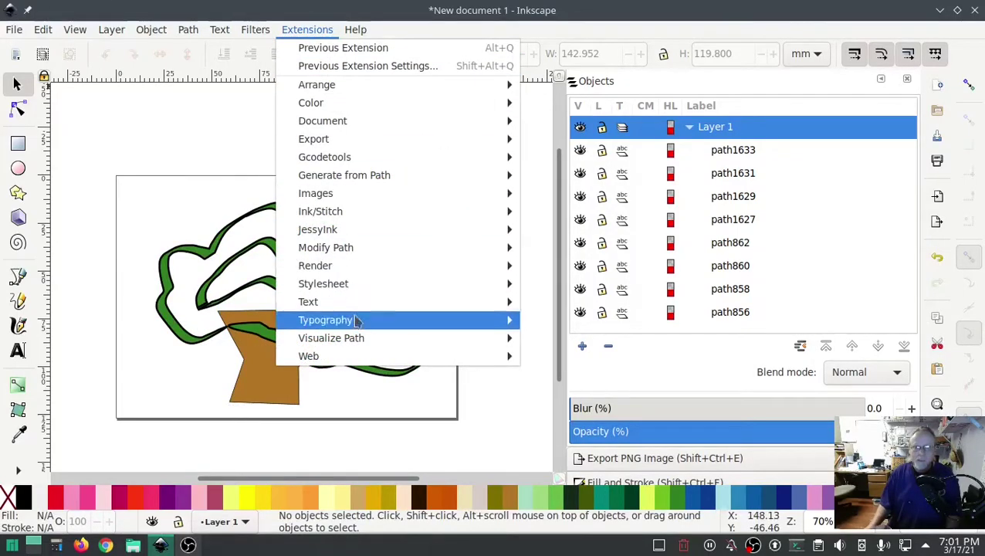
mouse_move(367, 220)
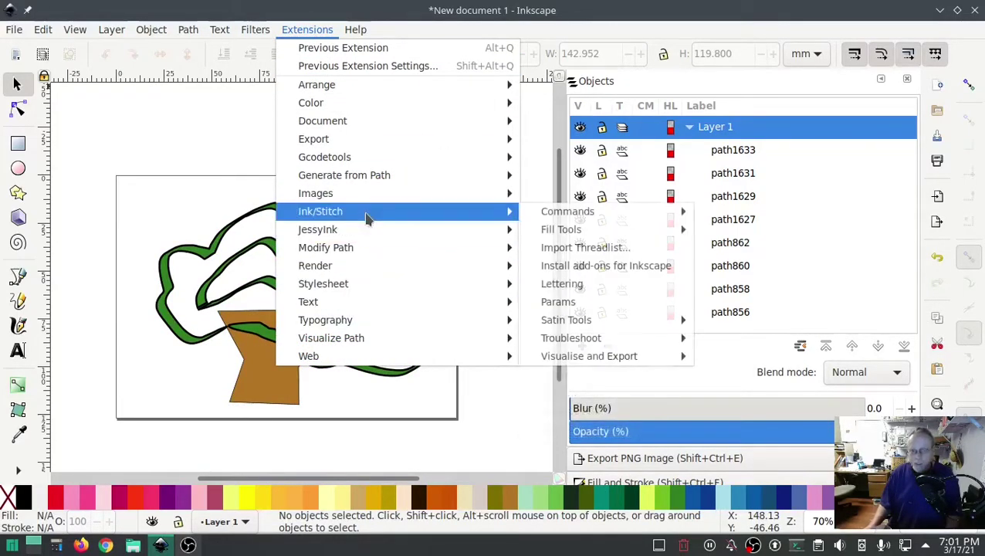
mouse_move(614, 359)
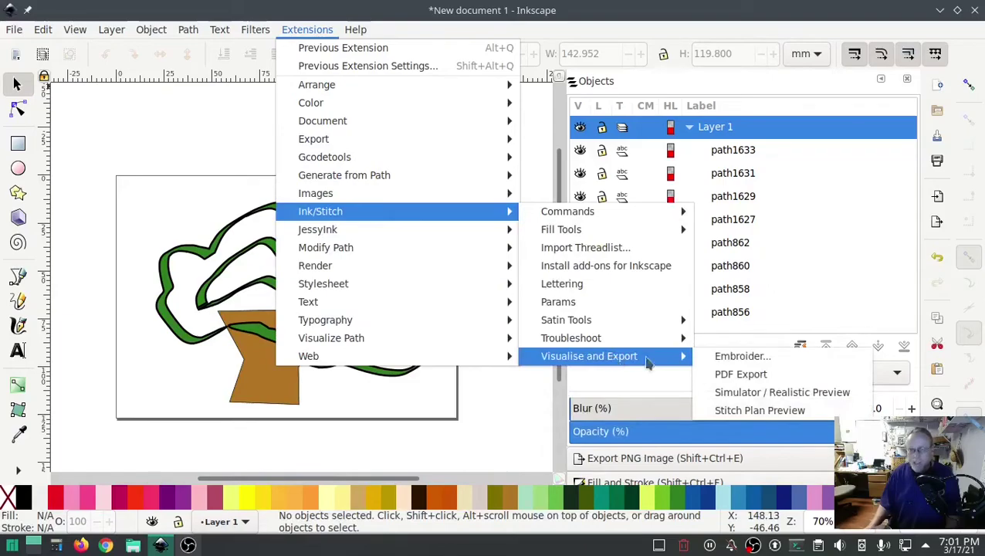
click(766, 393)
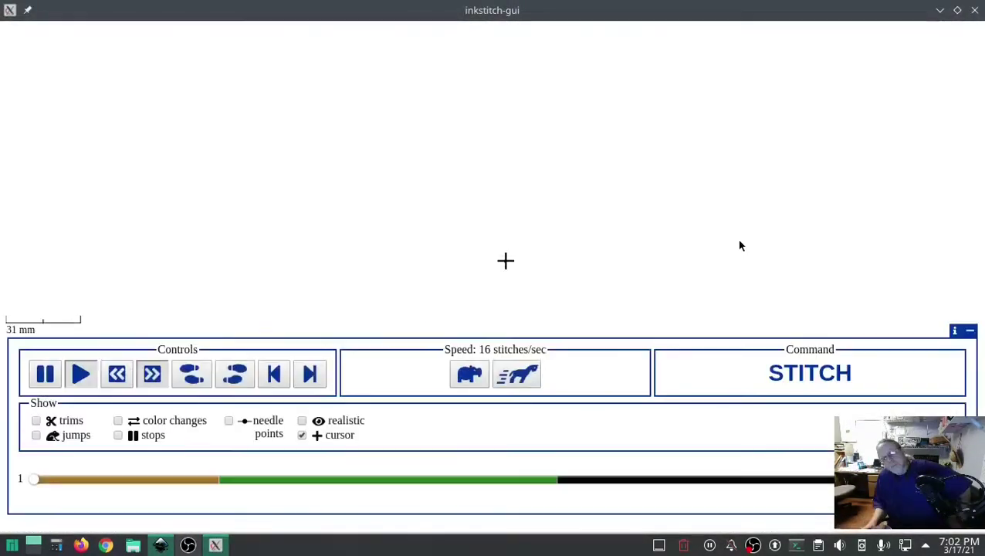
click(527, 376)
click(526, 373)
click(525, 373)
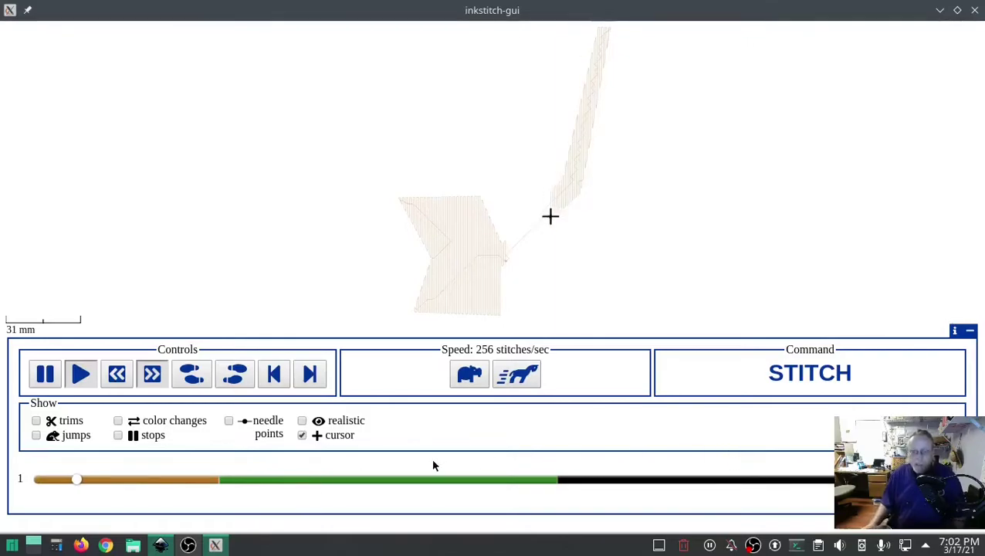
click(519, 376)
click(519, 376)
click(520, 376)
click(520, 376)
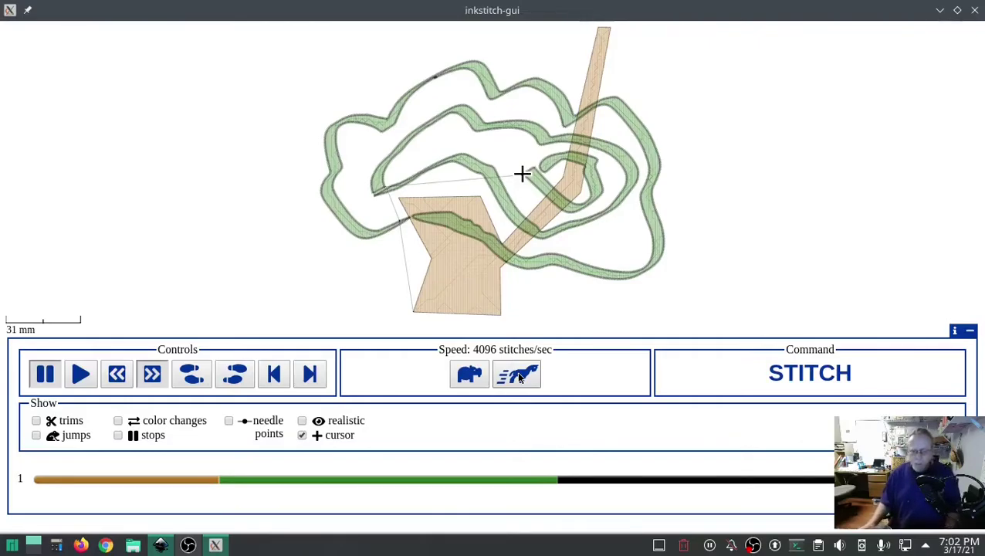
click(975, 10)
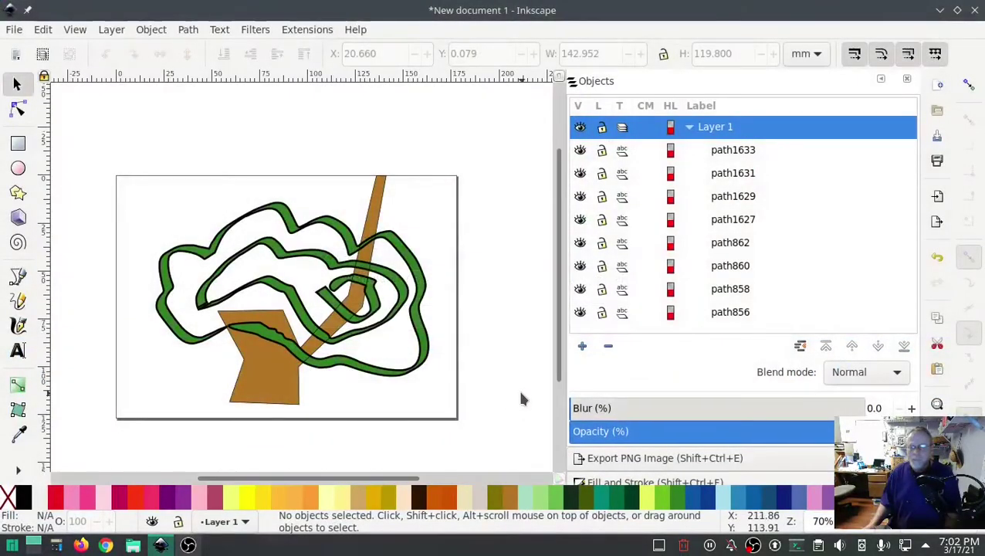